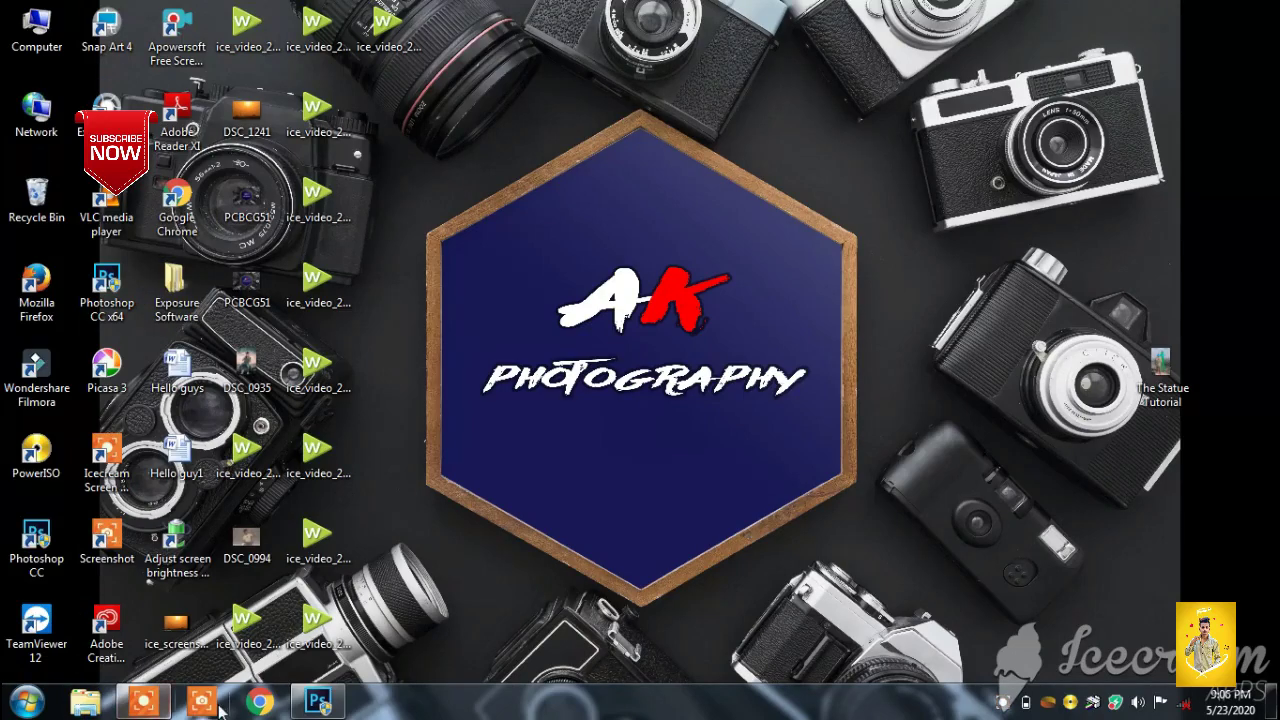
Step: Return to the portrait in Photoshop and duplicate Background as a 'Background copy' layer
{"action": "left_click", "coordinate": [309, 703]}
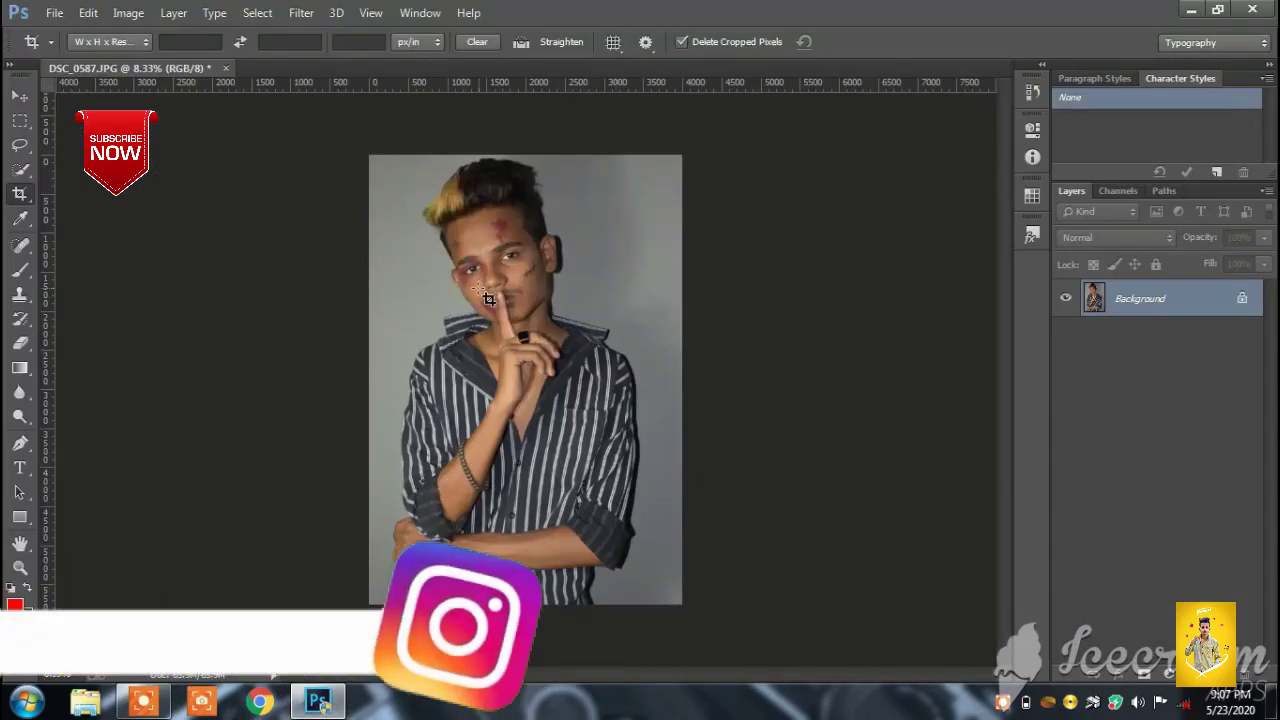
{"action": "left_click", "coordinate": [532, 291]}
{"action": "left_click", "coordinate": [532, 291], "text": "alt"}
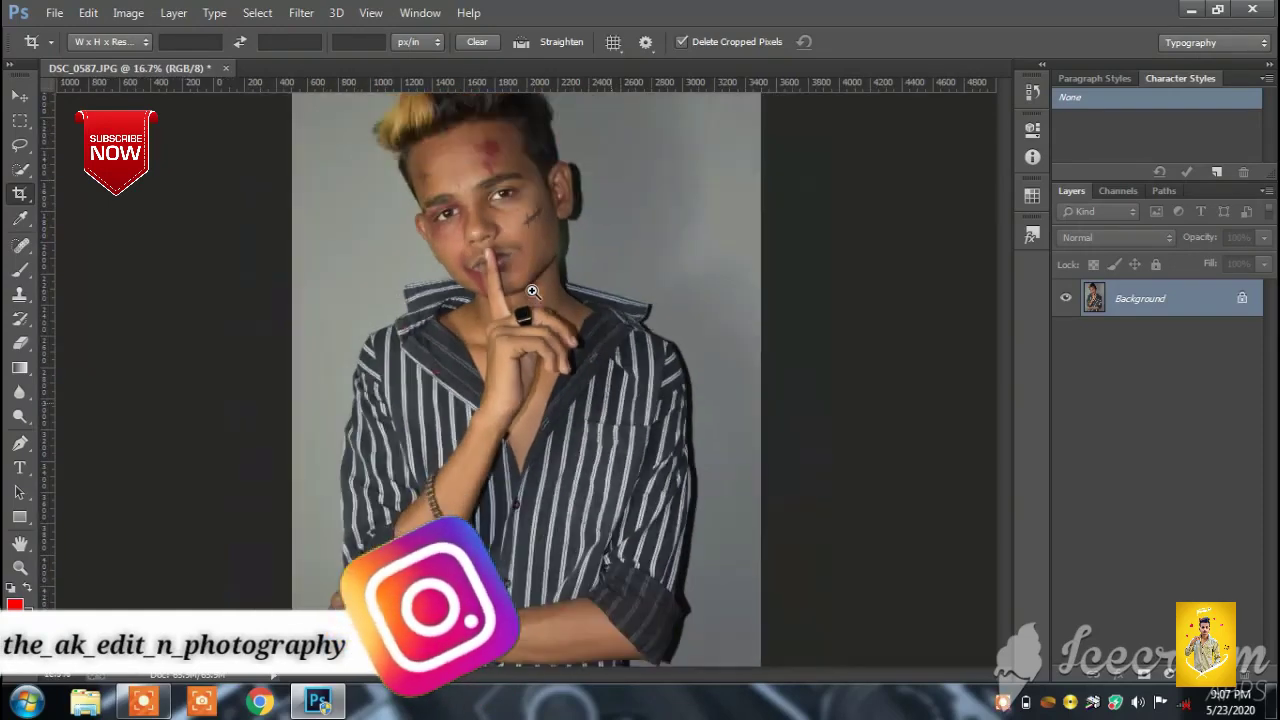
{"action": "left_click", "coordinate": [532, 291]}
{"action": "left_click", "coordinate": [532, 291], "text": "alt"}
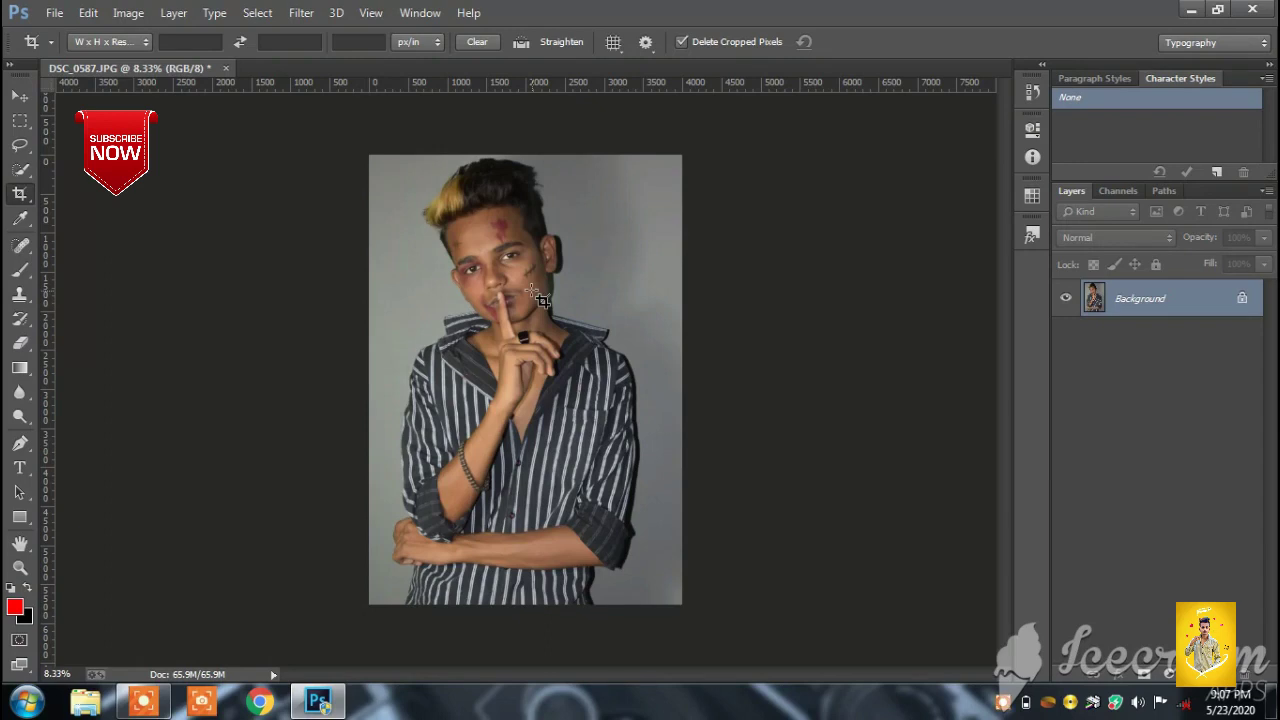
{"action": "left_click_drag", "start_coordinate": [1166, 304], "coordinate": [1218, 672]}
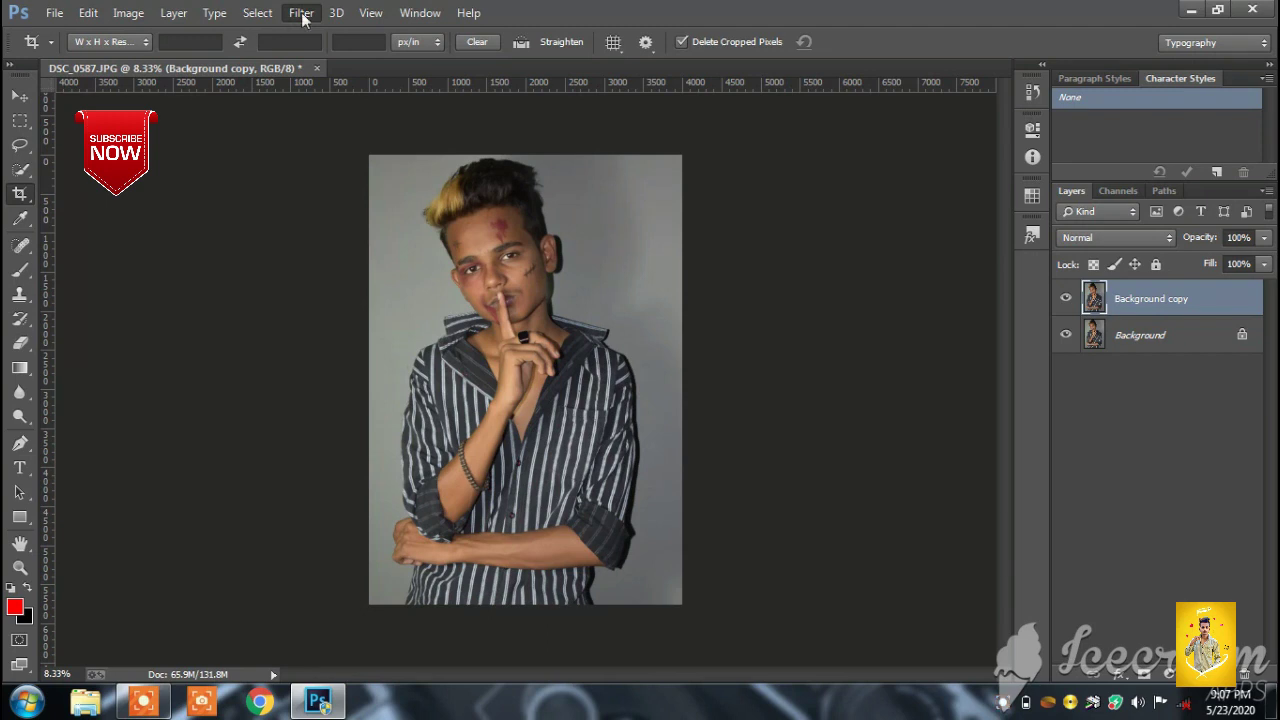
Step: Open the Camera Raw Filter on Background copy and choose an Edition Pictures preset
{"action": "left_click", "coordinate": [302, 13]}
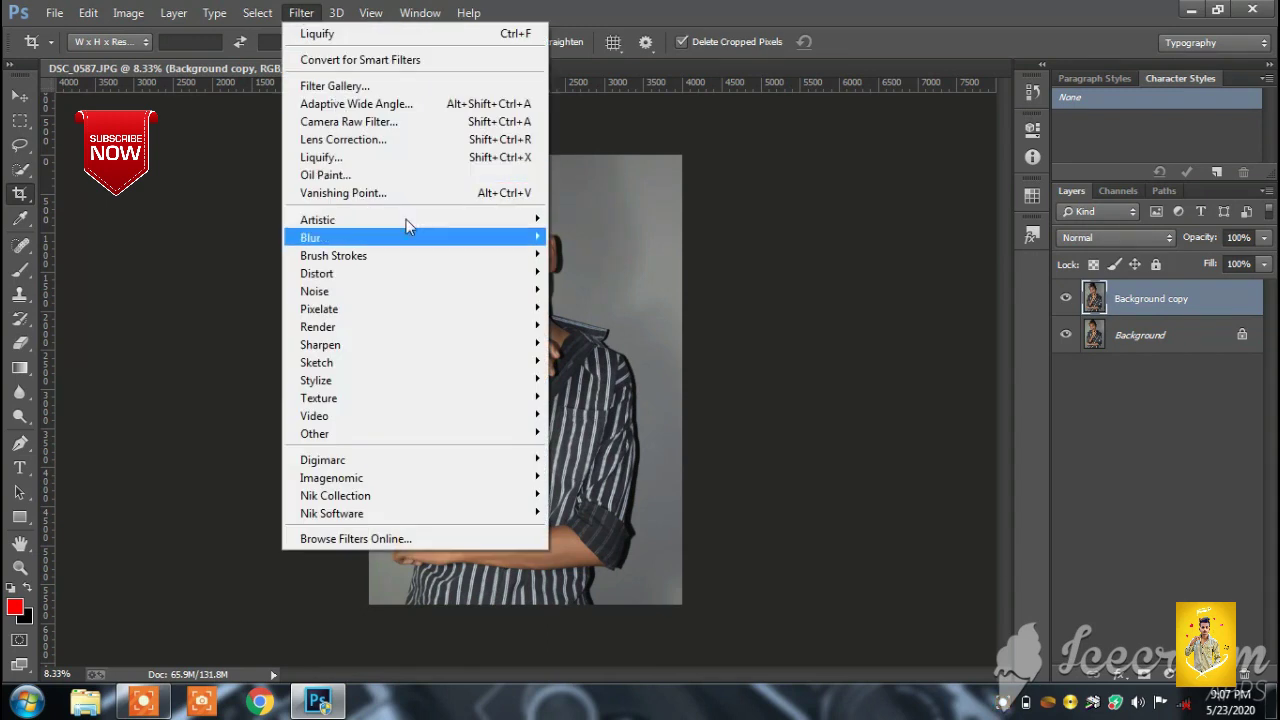
{"action": "left_click", "coordinate": [418, 130]}
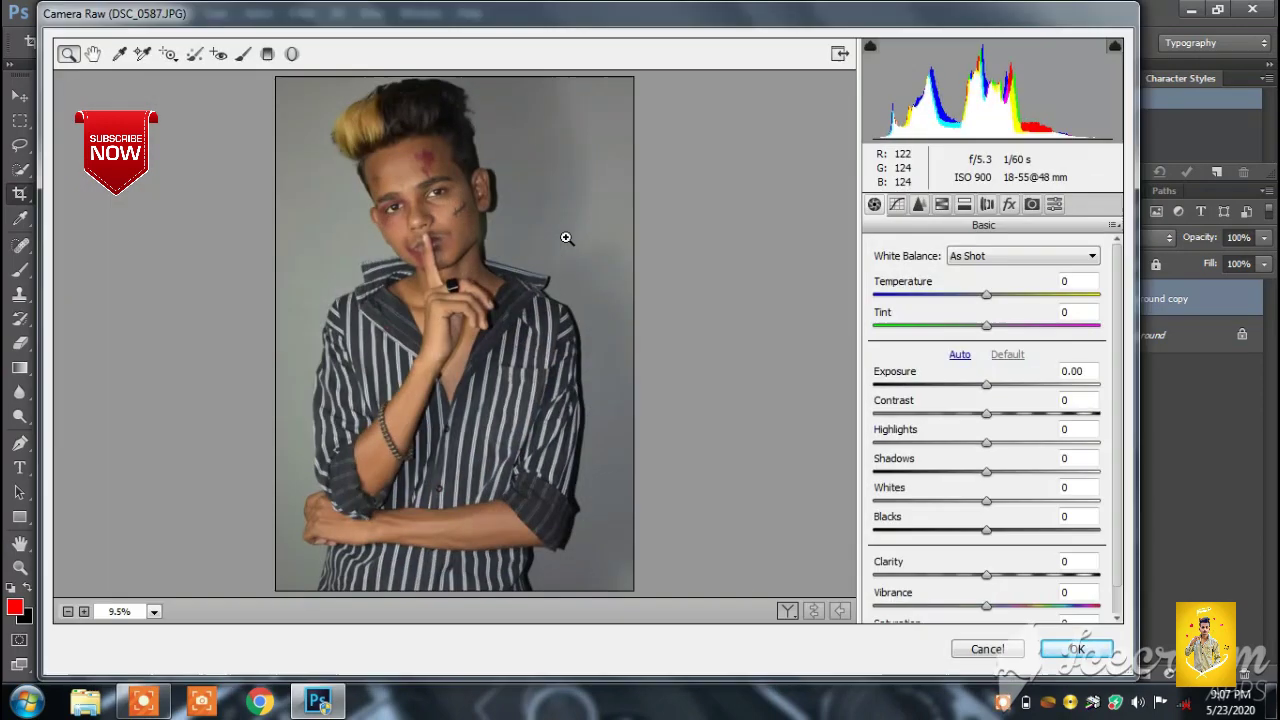
{"action": "left_click", "coordinate": [1054, 205]}
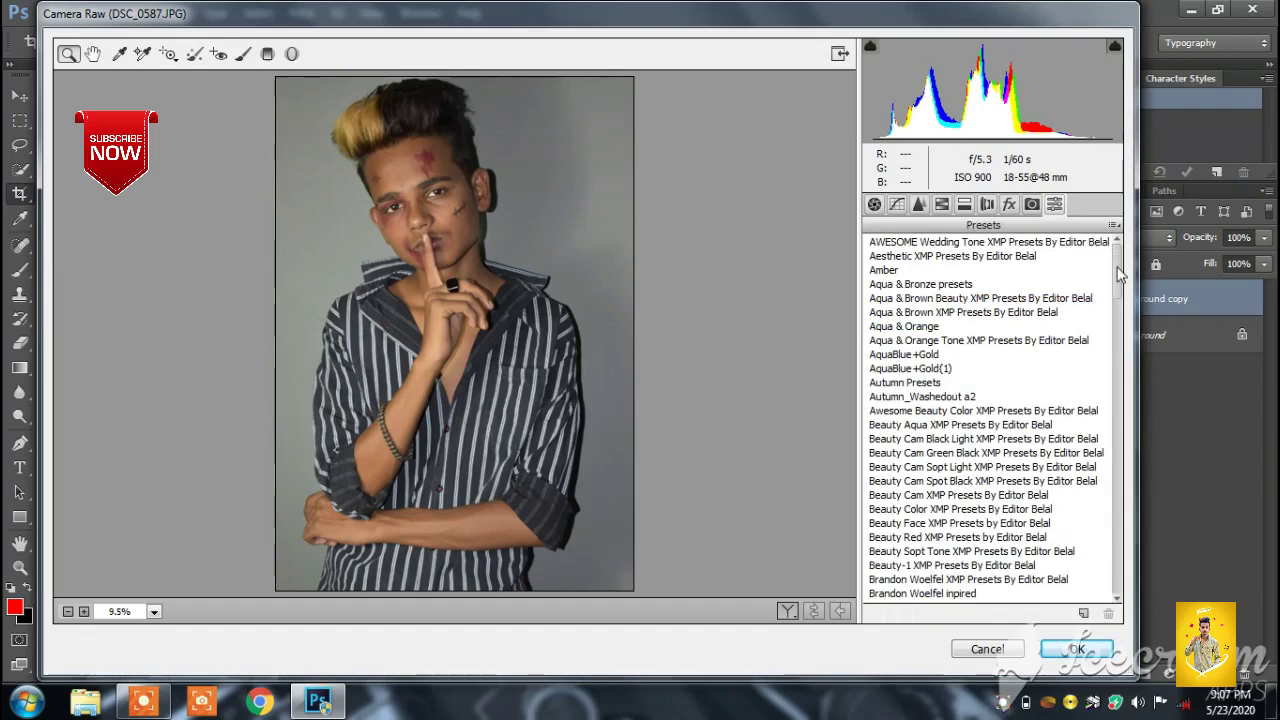
{"action": "mouse_move", "coordinate": [1118, 272]}
{"action": "left_mouse_down"}
{"action": "mouse_move", "coordinate": [1120, 365]}
{"action": "mouse_move", "coordinate": [1118, 352]}
{"action": "left_mouse_up"}
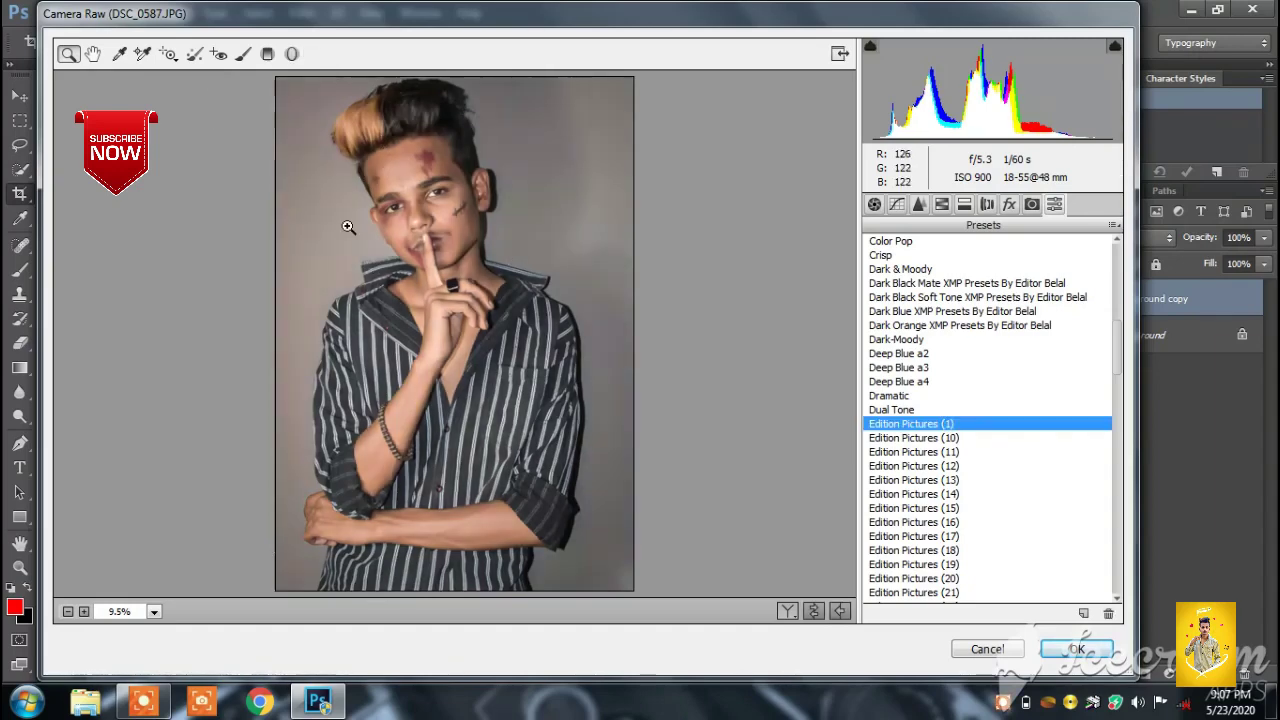
Step: Darken the orange luminance of the skin and strengthen the edge vignette
{"action": "left_click", "coordinate": [942, 205]}
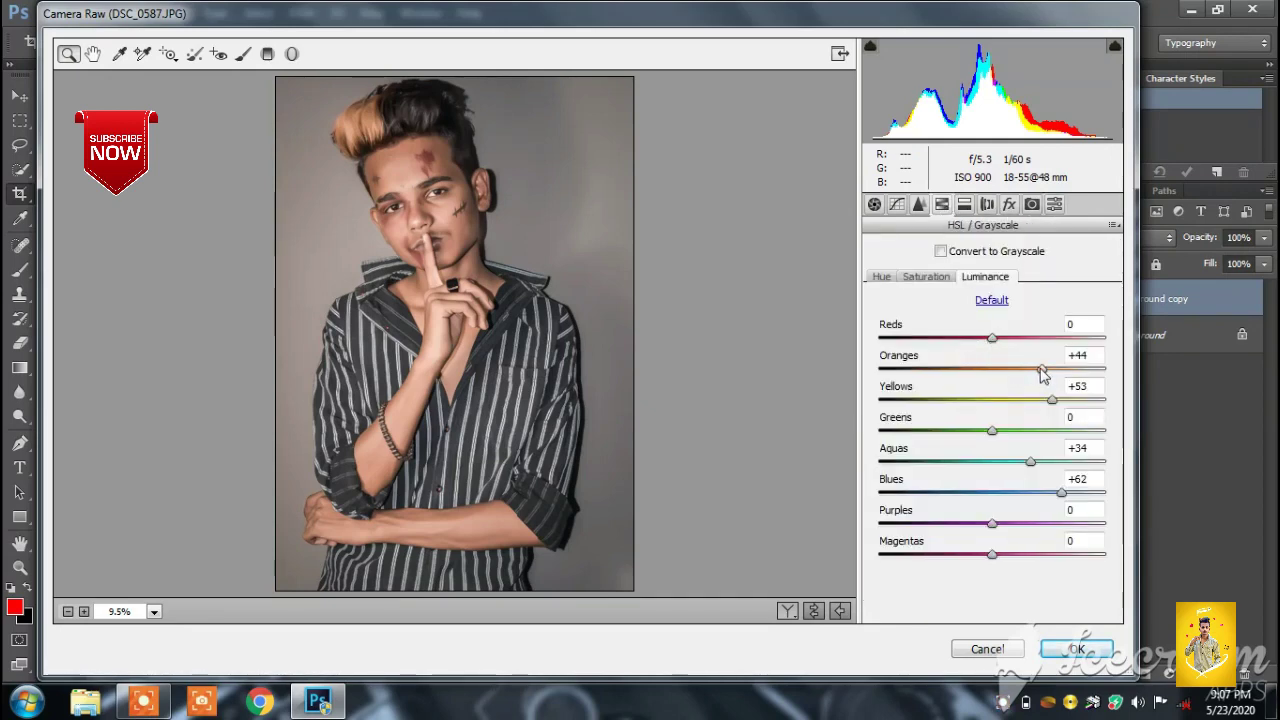
{"action": "mouse_move", "coordinate": [1043, 373]}
{"action": "left_mouse_down"}
{"action": "mouse_move", "coordinate": [986, 372]}
{"action": "mouse_move", "coordinate": [1016, 376]}
{"action": "mouse_move", "coordinate": [994, 380]}
{"action": "left_mouse_up"}
{"action": "left_click", "coordinate": [1009, 205]}
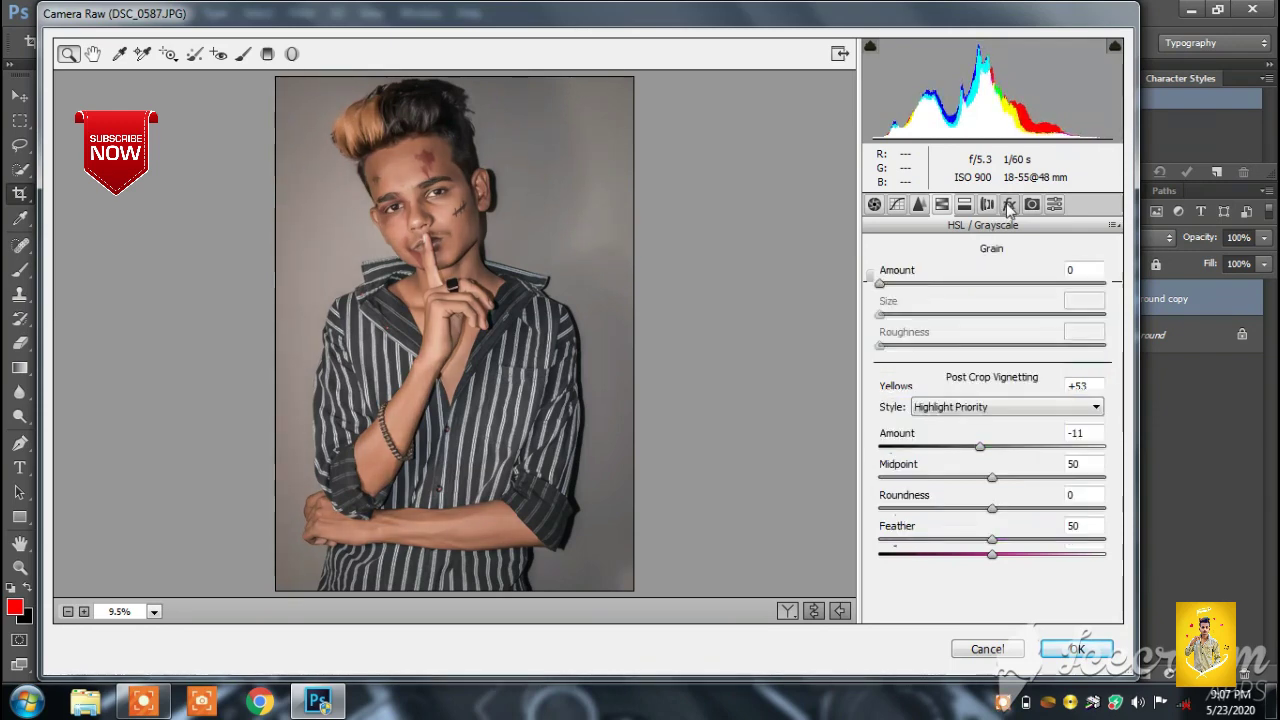
{"action": "left_click_drag", "start_coordinate": [979, 448], "coordinate": [975, 449]}
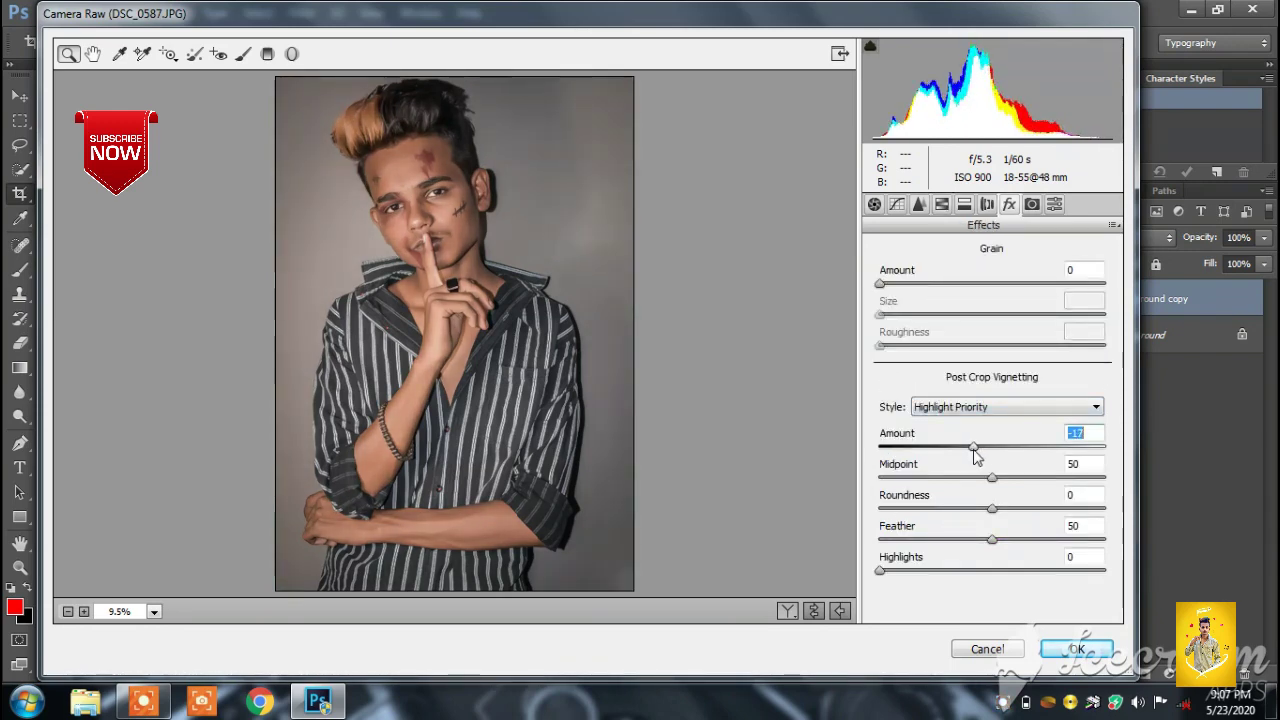
Step: Set Contrast to +15 and Highlights to -45, then apply the Camera Raw grade
{"action": "left_click", "coordinate": [941, 204]}
{"action": "left_click", "coordinate": [874, 204]}
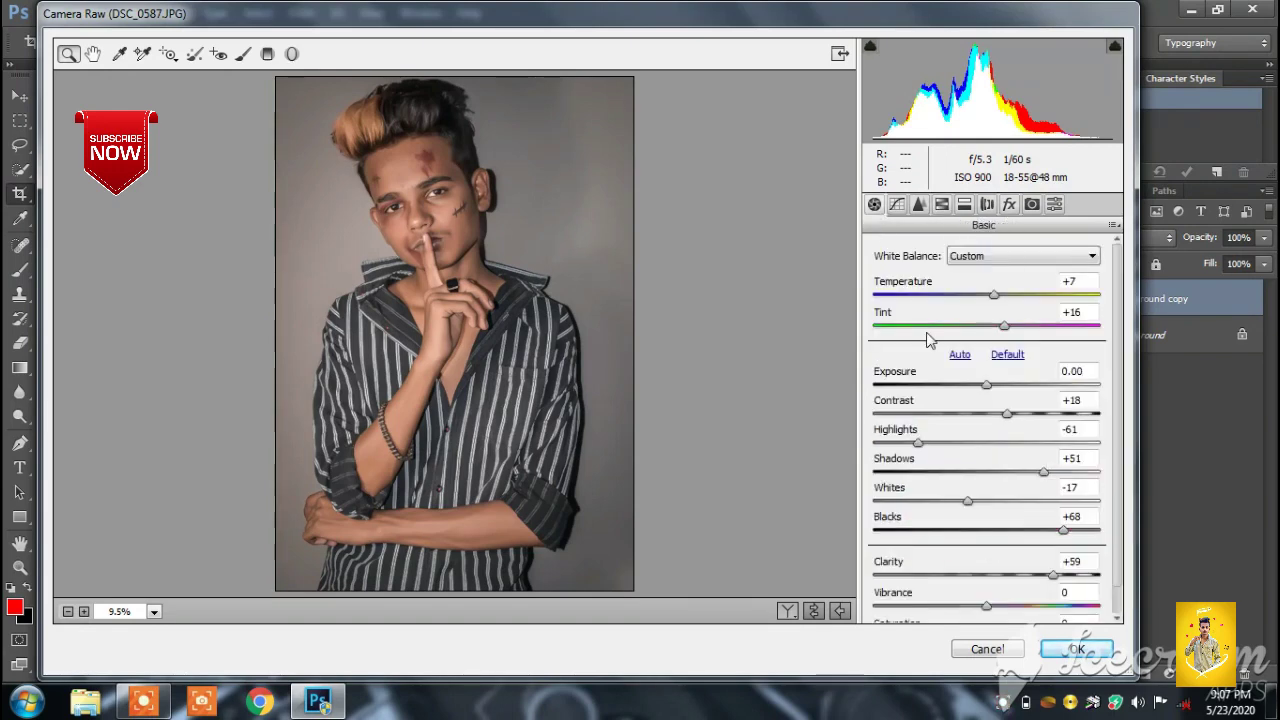
{"action": "mouse_move", "coordinate": [1006, 414]}
{"action": "left_mouse_down"}
{"action": "mouse_move", "coordinate": [993, 425]}
{"action": "mouse_move", "coordinate": [1005, 416]}
{"action": "left_mouse_up"}
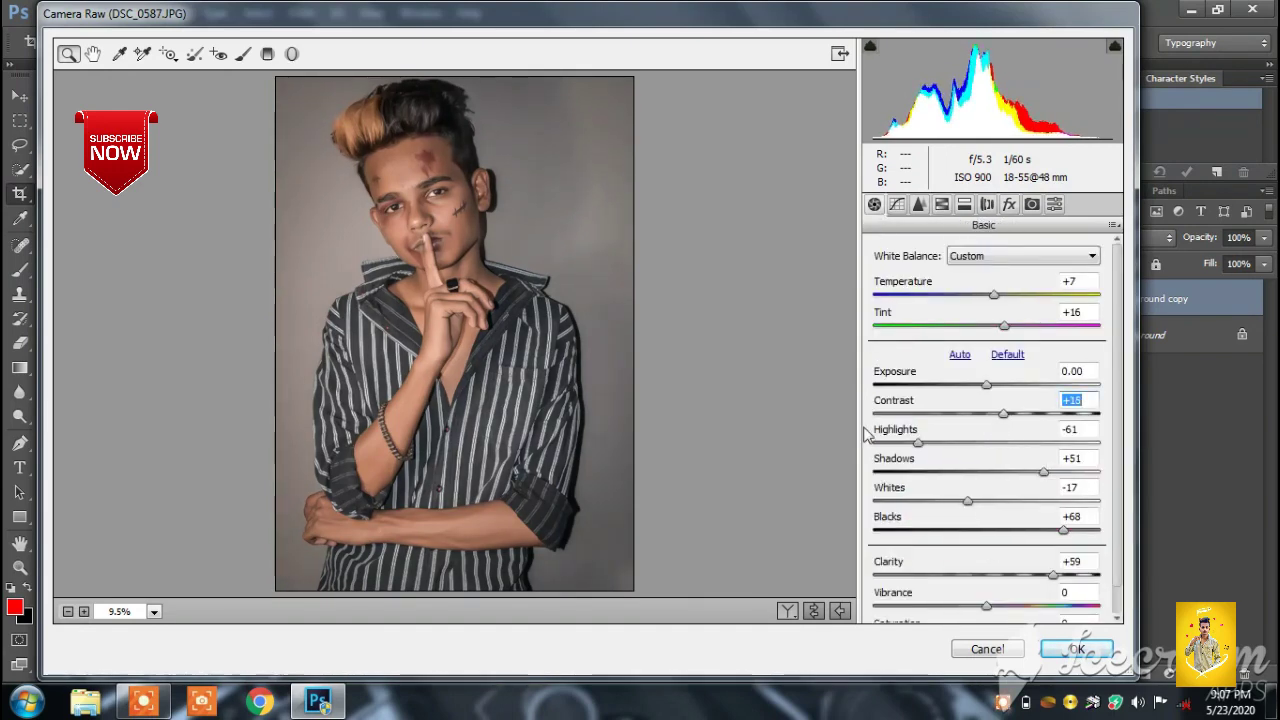
{"action": "left_click_drag", "start_coordinate": [918, 443], "coordinate": [935, 443]}
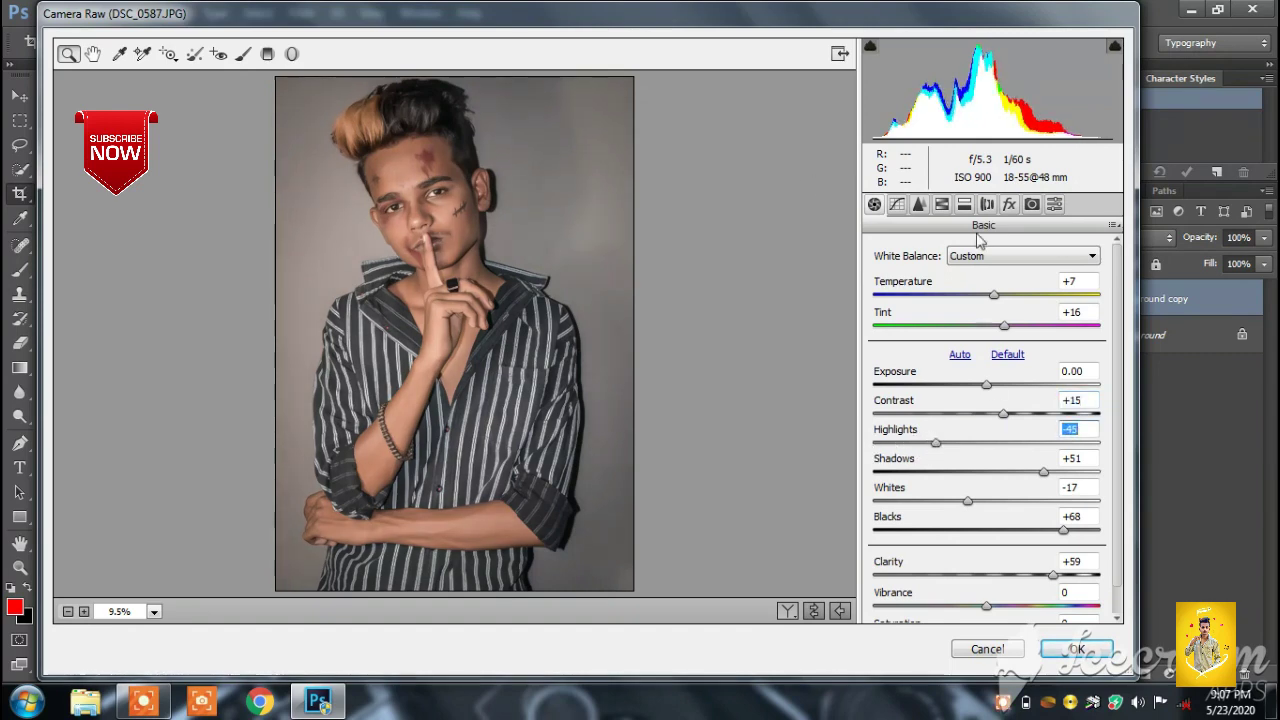
{"action": "left_click", "coordinate": [1076, 649]}
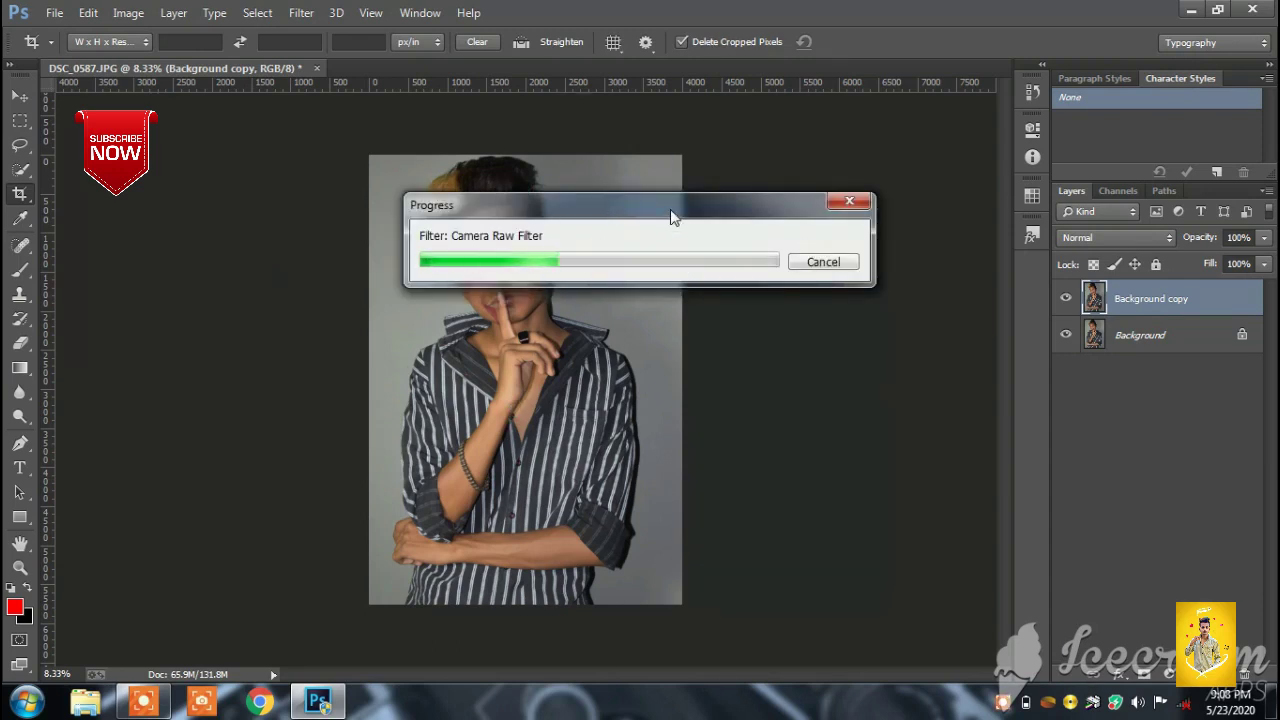
Step: Toggle the graded Background copy on and off to compare, then merge it down into Background
{"action": "mouse_move", "coordinate": [671, 214]}
{"action": "left_mouse_down"}
{"action": "mouse_move", "coordinate": [388, 500]}
{"action": "mouse_move", "coordinate": [305, 458]}
{"action": "left_mouse_up"}
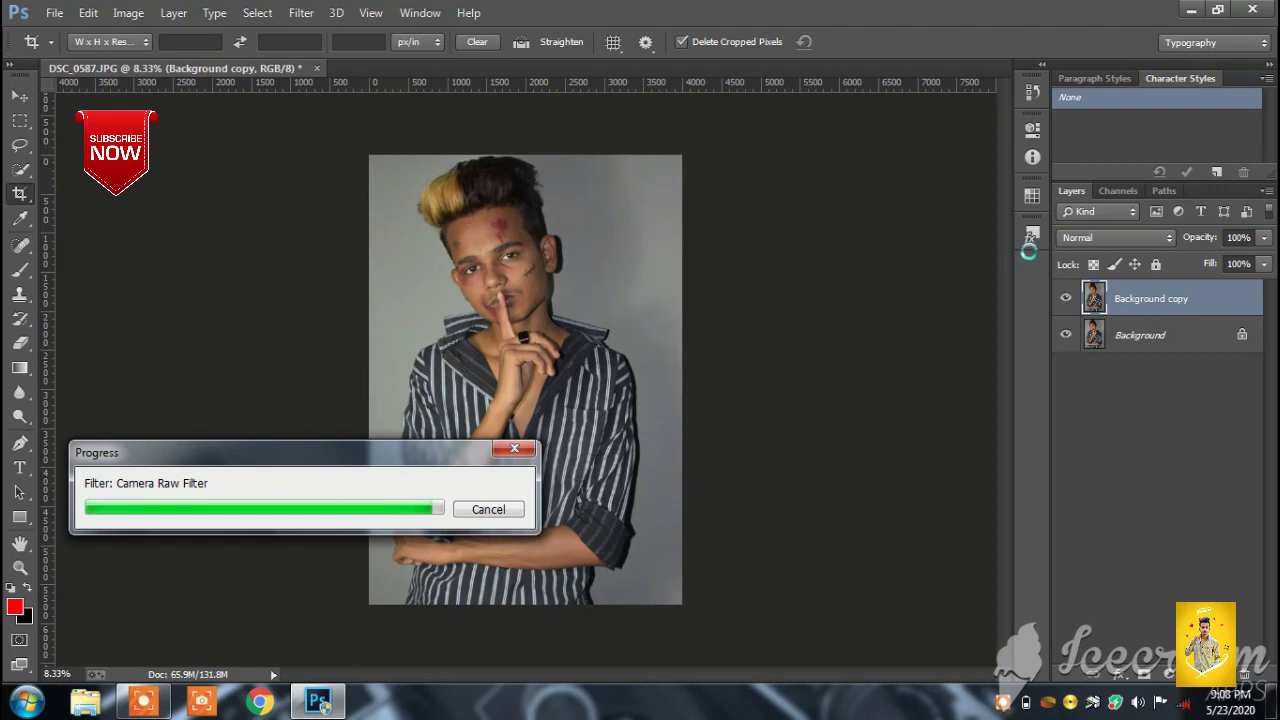
{"action": "left_click", "coordinate": [1065, 299]}
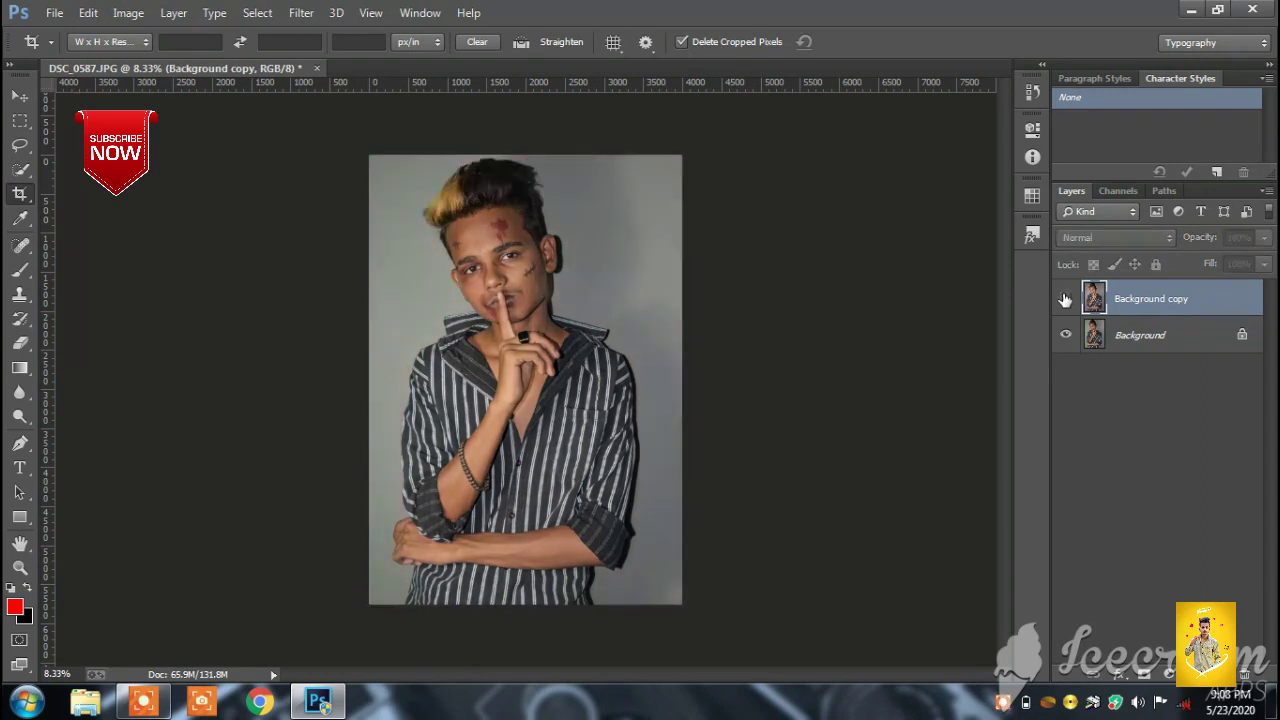
{"action": "left_click", "coordinate": [1065, 299]}
{"action": "left_click", "coordinate": [1065, 299]}
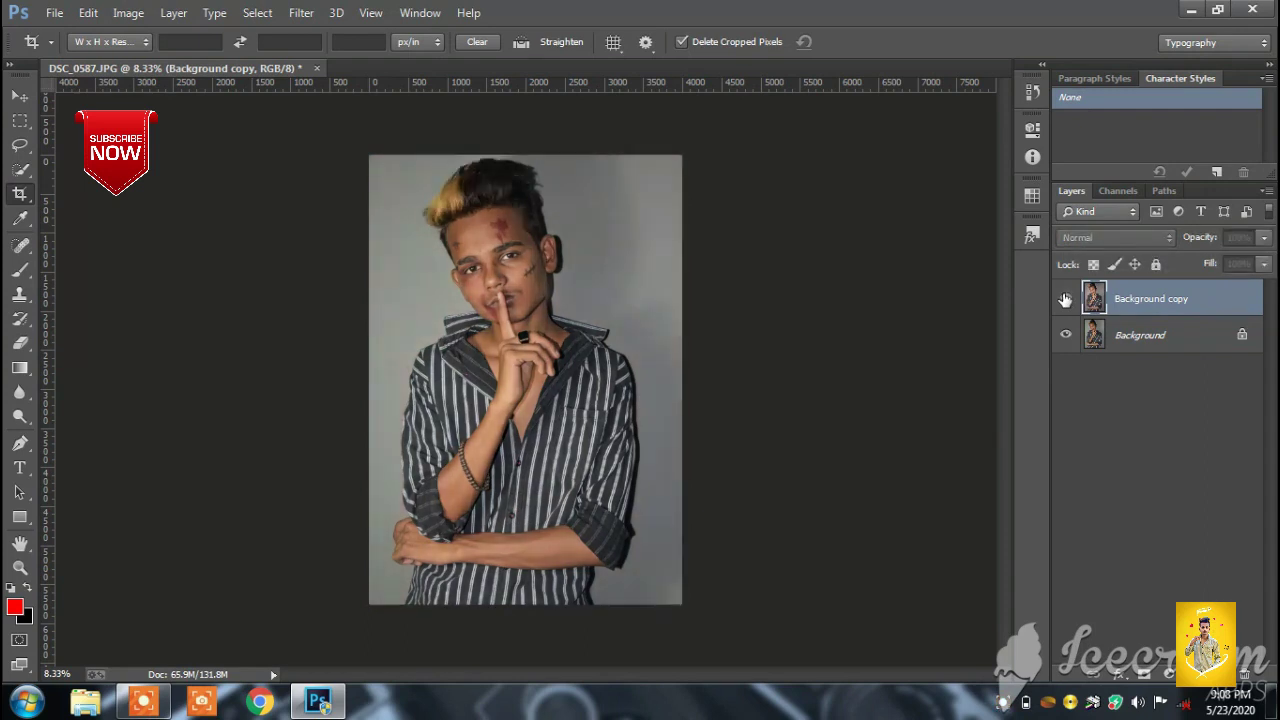
{"action": "left_click", "coordinate": [1065, 299]}
{"action": "left_click", "coordinate": [1065, 299]}
{"action": "left_click", "coordinate": [1065, 299]}
{"action": "left_click", "coordinate": [1065, 299]}
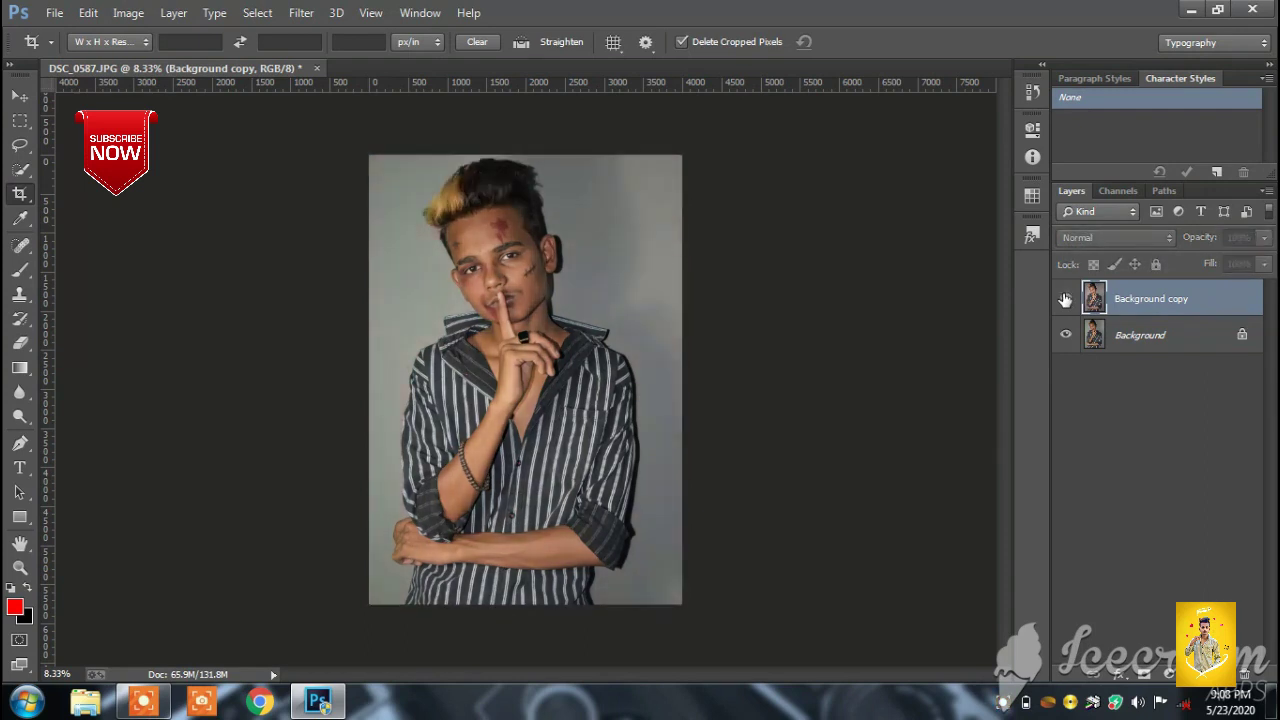
{"action": "left_click", "coordinate": [1065, 299]}
{"action": "right_click", "coordinate": [1175, 291]}
{"action": "left_click", "coordinate": [826, 536]}
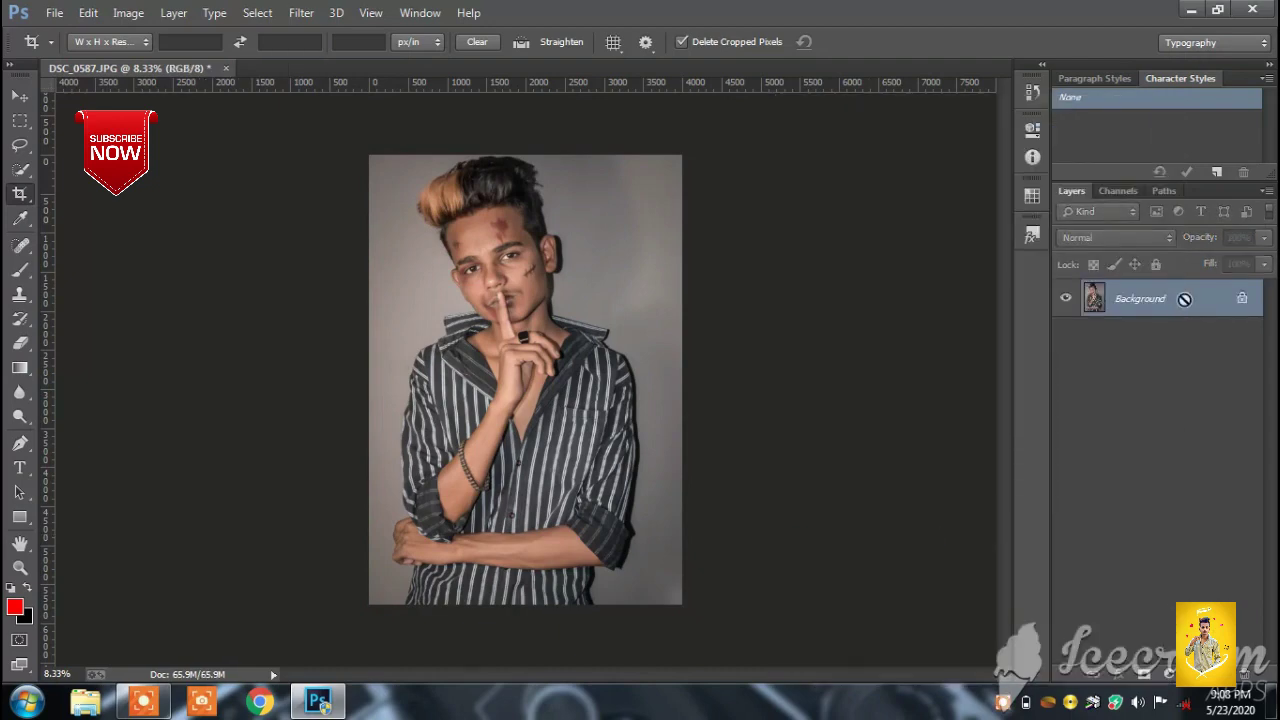
Step: Duplicate the Background and apply a High Pass filter at a 3.6 pixel radius
{"action": "key", "text": "ctrl+j"}
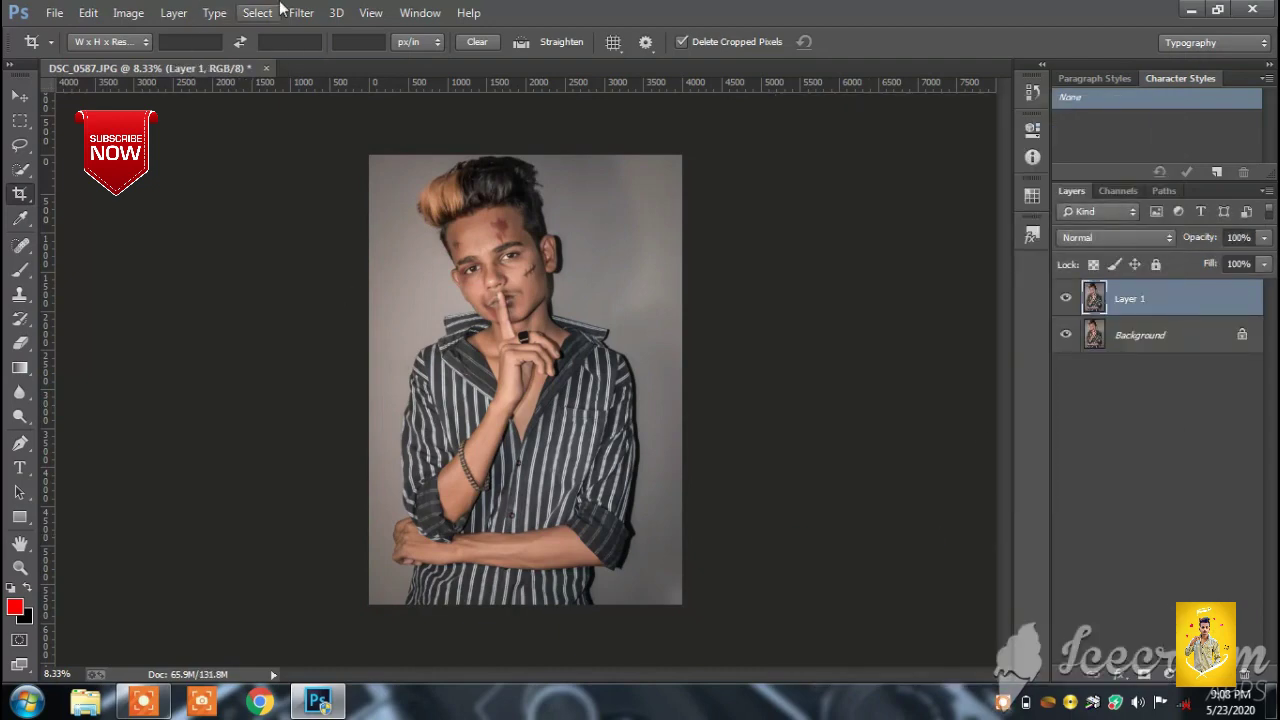
{"action": "left_click", "coordinate": [301, 10]}
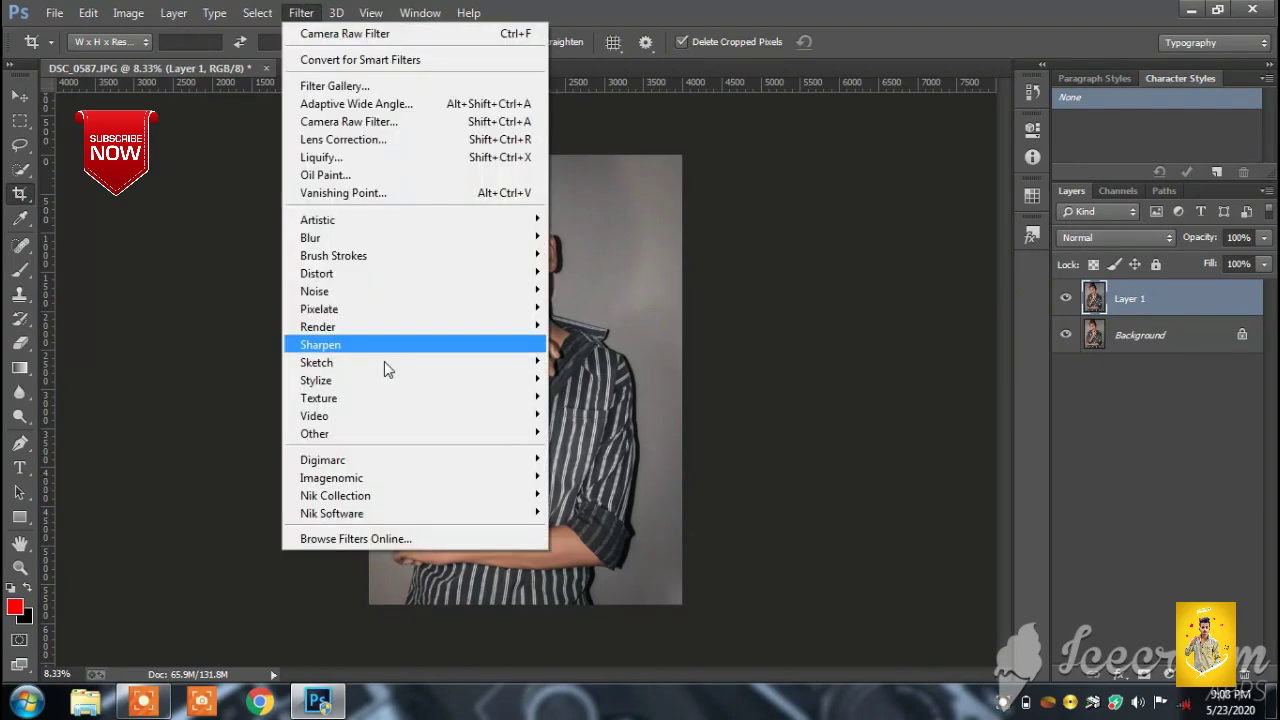
{"action": "mouse_move", "coordinate": [415, 433]}
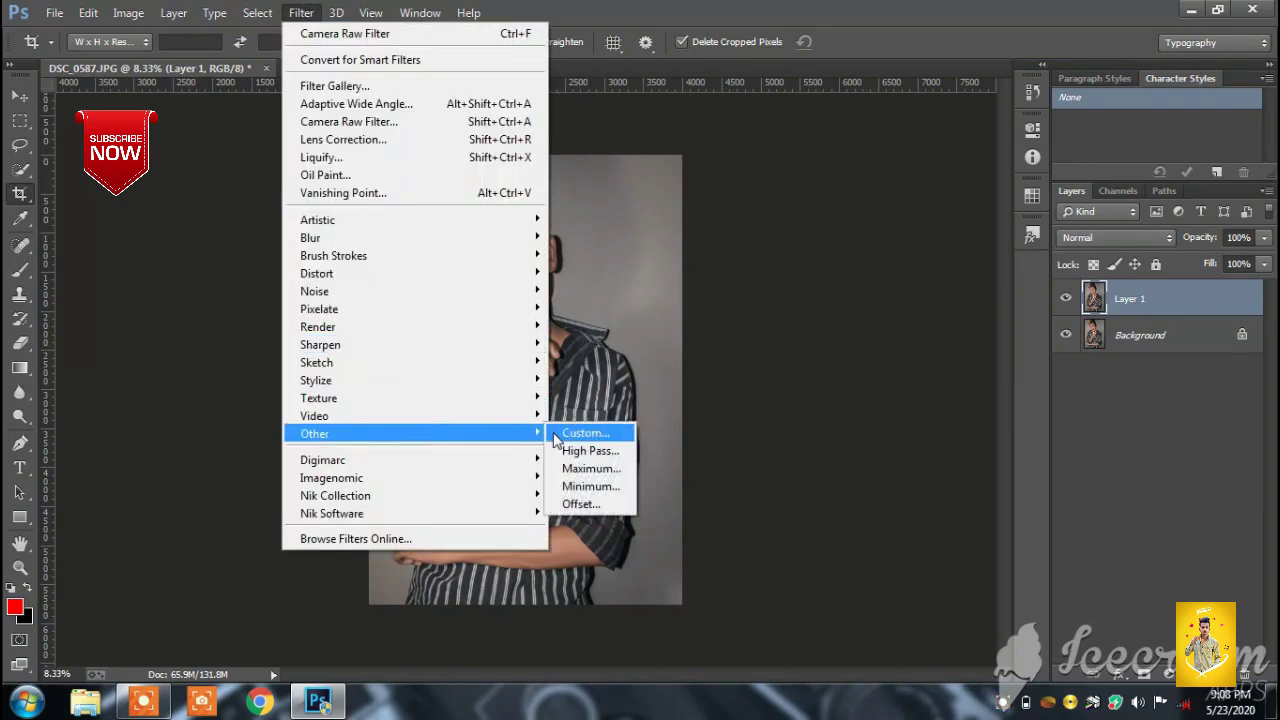
{"action": "left_click", "coordinate": [588, 451]}
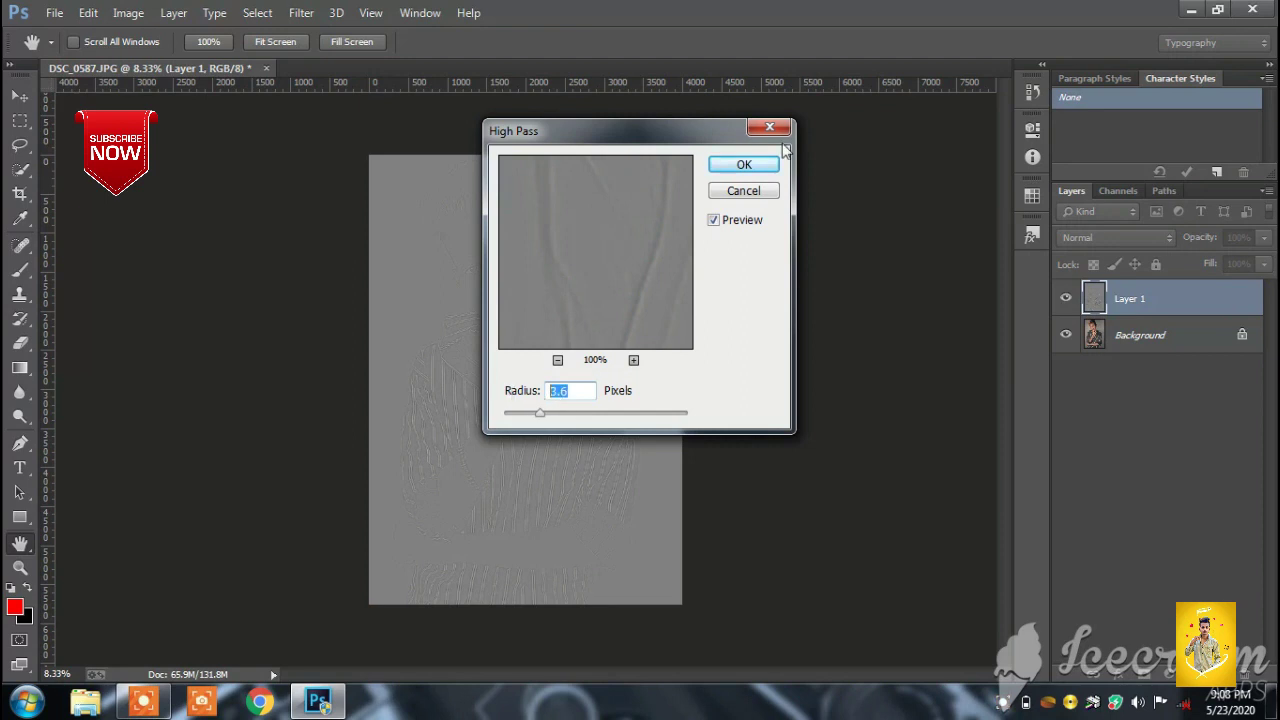
{"action": "left_click", "coordinate": [743, 165]}
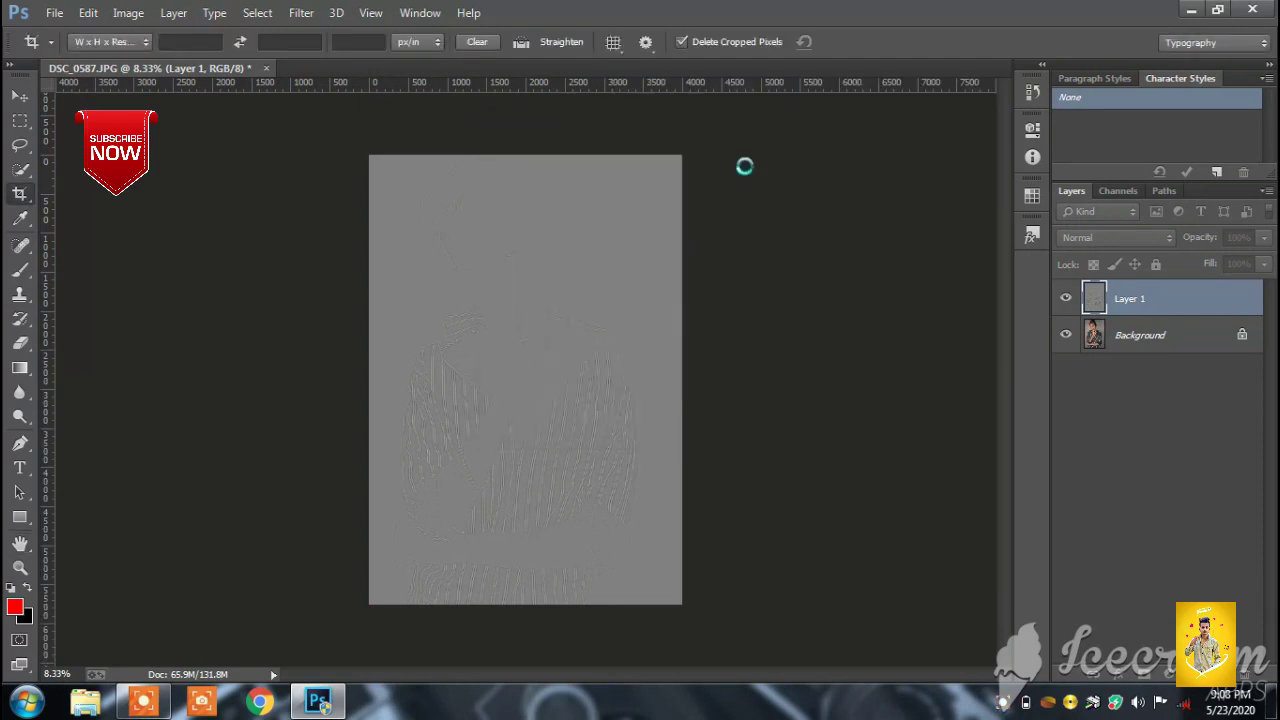
Step: Set the grey Layer 1 to Vivid Light, compare it, and merge it down
{"action": "left_click", "coordinate": [1093, 238]}
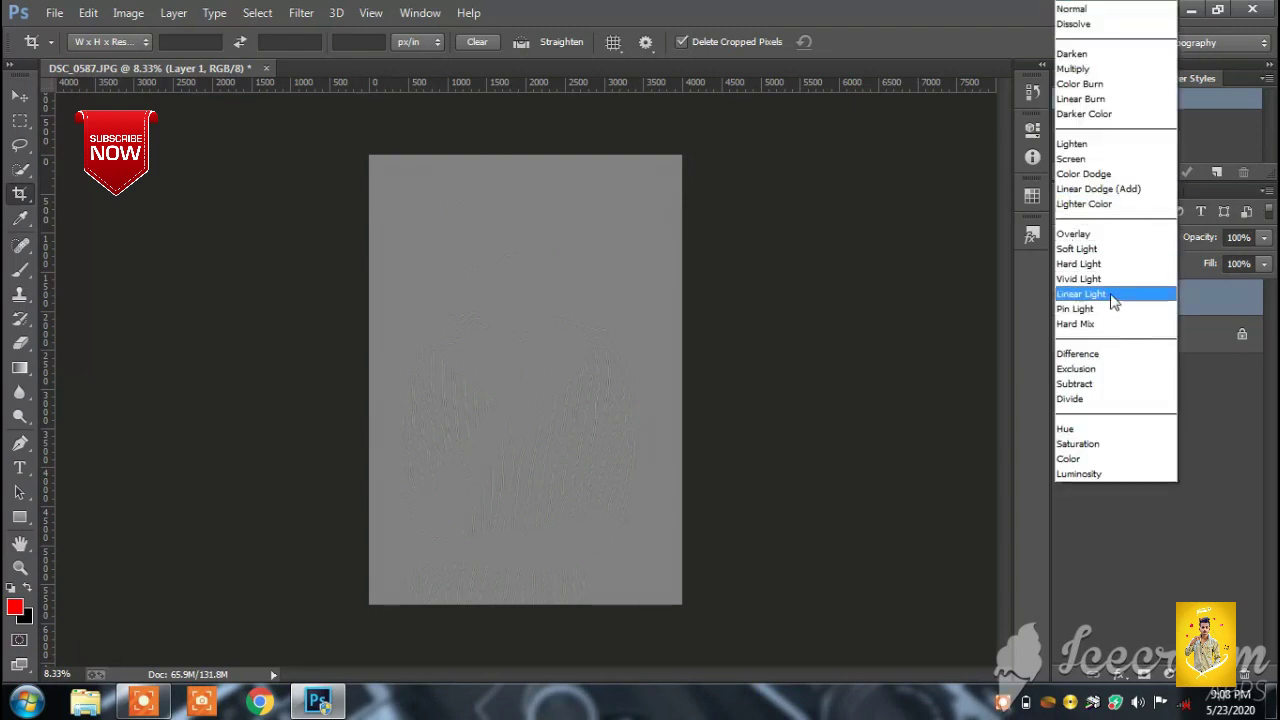
{"action": "left_click", "coordinate": [1085, 278]}
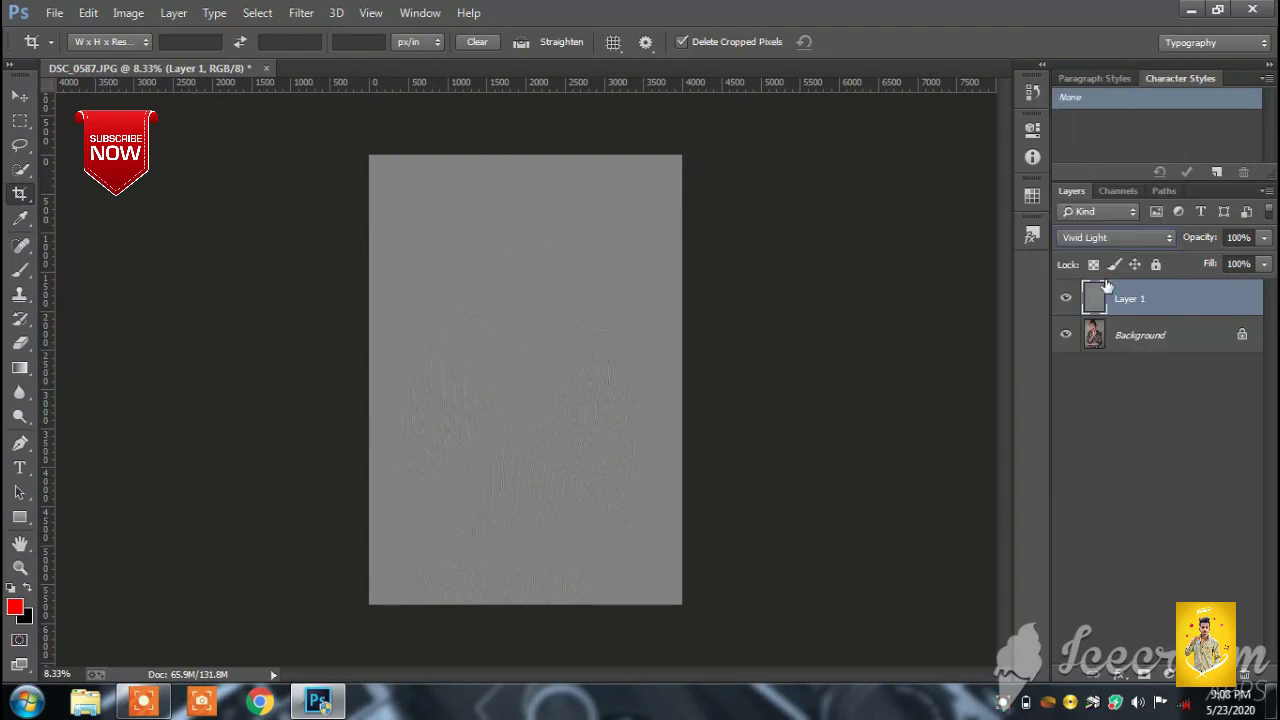
{"action": "left_click", "coordinate": [1066, 299]}
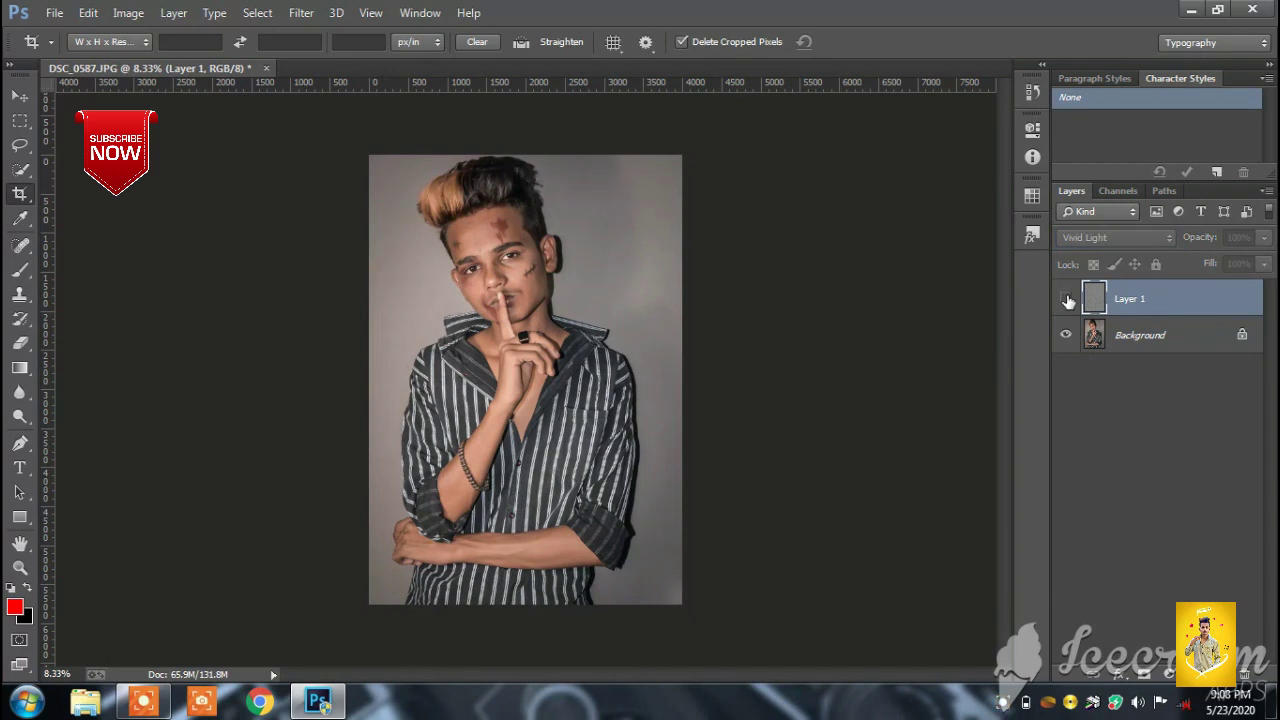
{"action": "left_click", "coordinate": [1066, 299]}
{"action": "right_click", "coordinate": [1131, 300]}
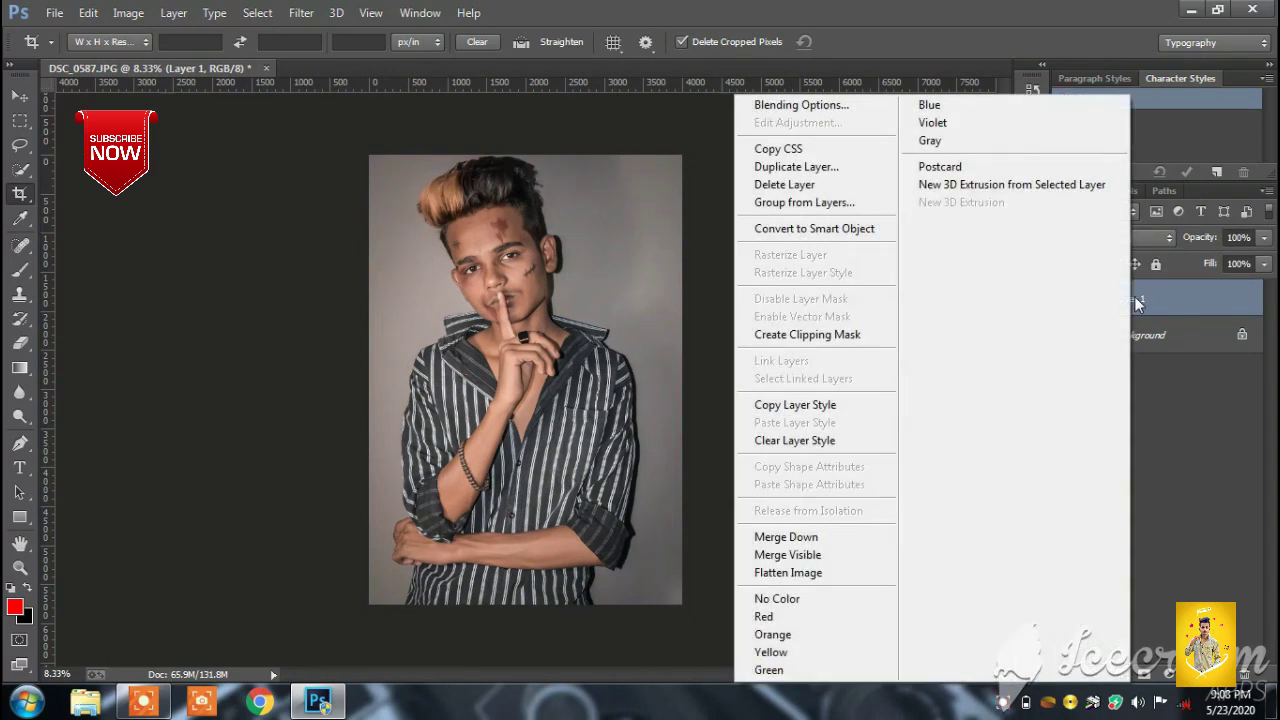
{"action": "left_click", "coordinate": [800, 533]}
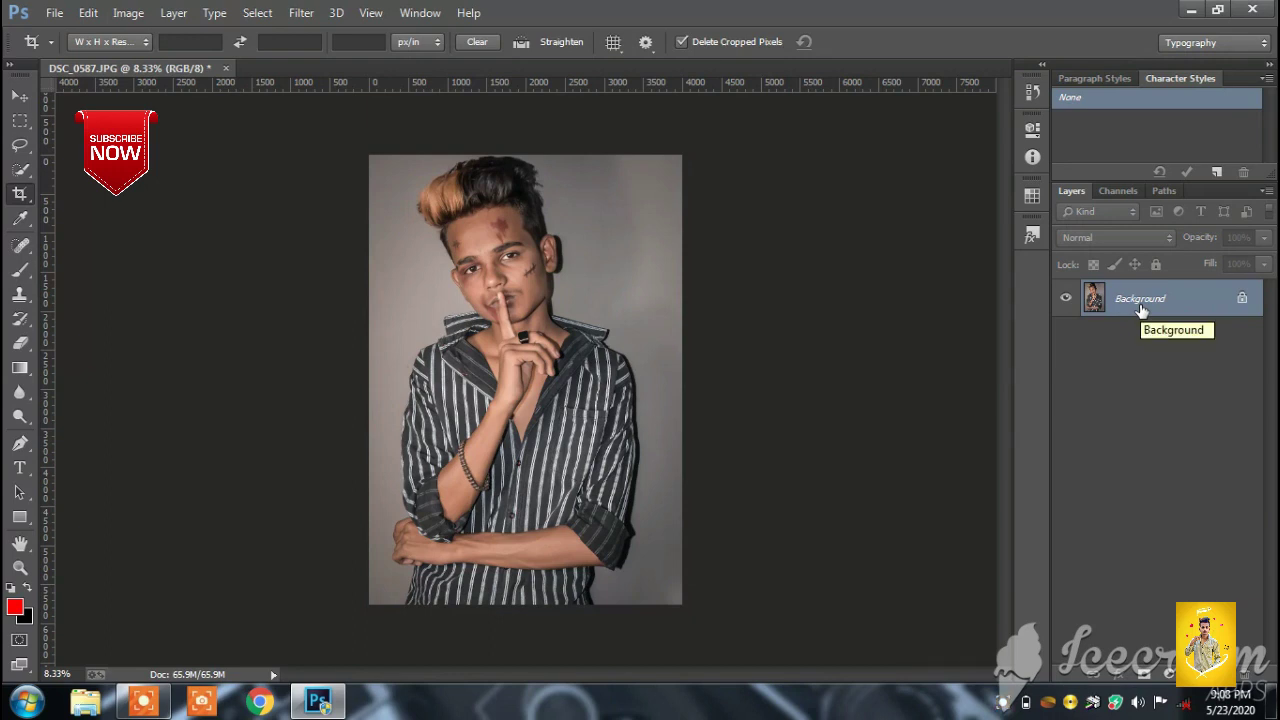
Step: Duplicate the photo layer, switch to the Mixer Brush, and zoom the portrait to 25%
{"action": "key", "text": "ctrl+j"}
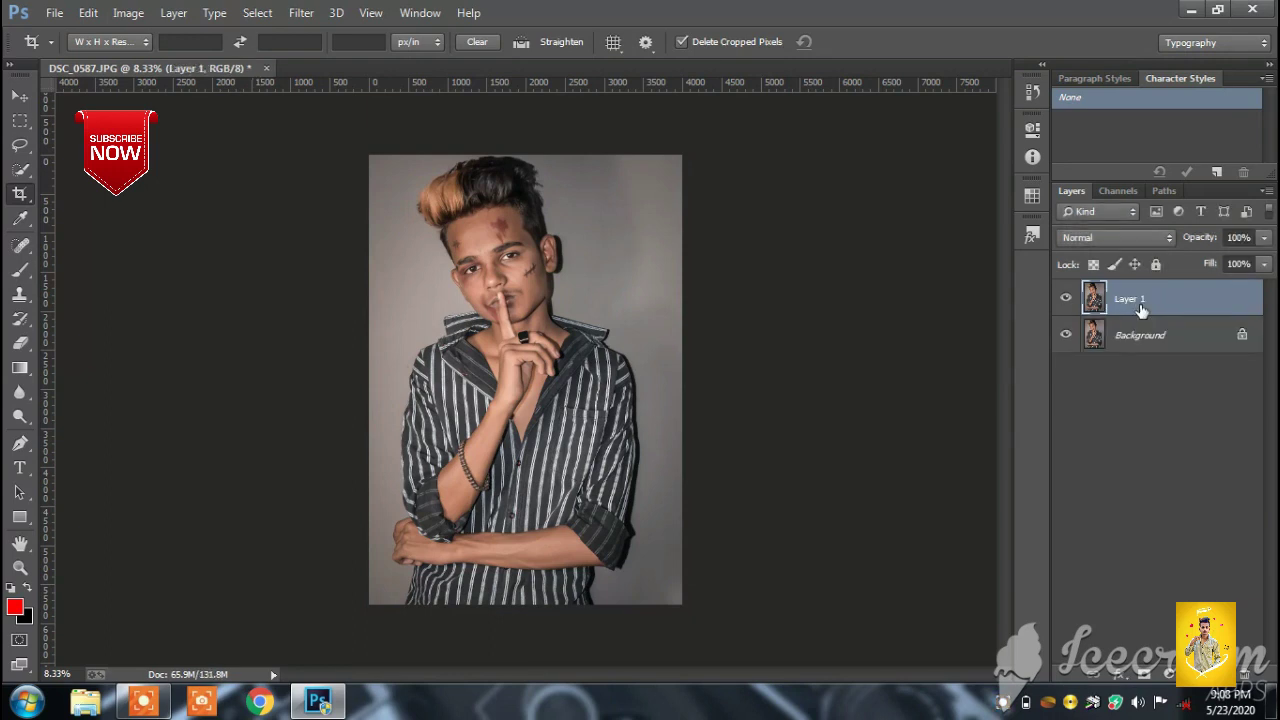
{"action": "left_click", "coordinate": [22, 272]}
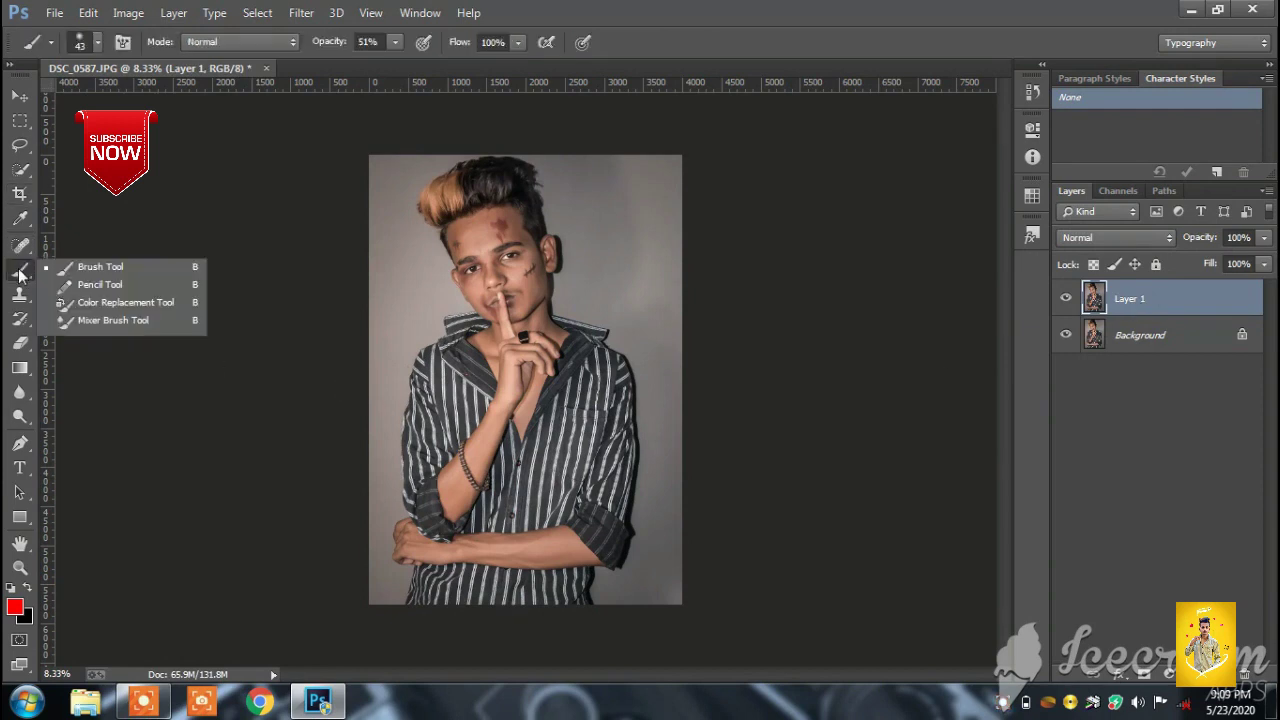
{"action": "left_click", "coordinate": [100, 320]}
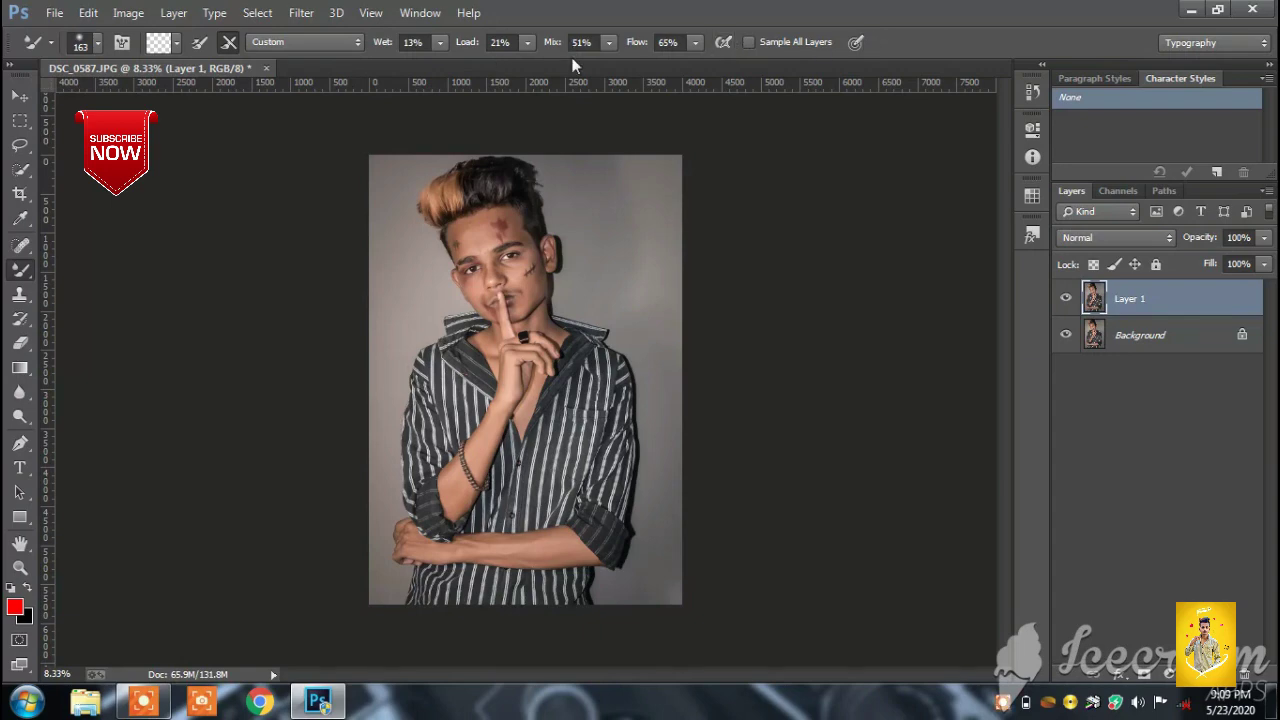
{"action": "left_click", "coordinate": [500, 364], "text": "ctrl"}
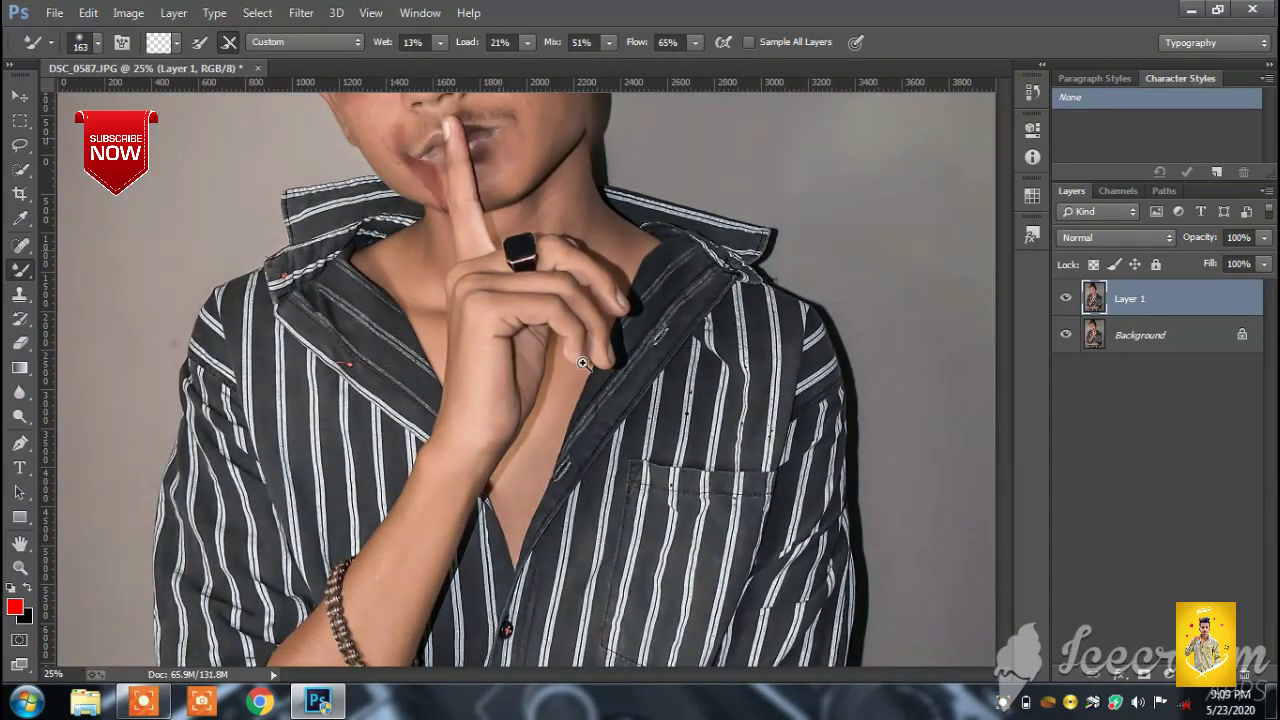
{"action": "scroll", "coordinate": [543, 306], "scroll_direction": "up", "scroll_amount": 3}
{"action": "scroll", "coordinate": [549, 294], "scroll_direction": "up", "scroll_amount": 3}
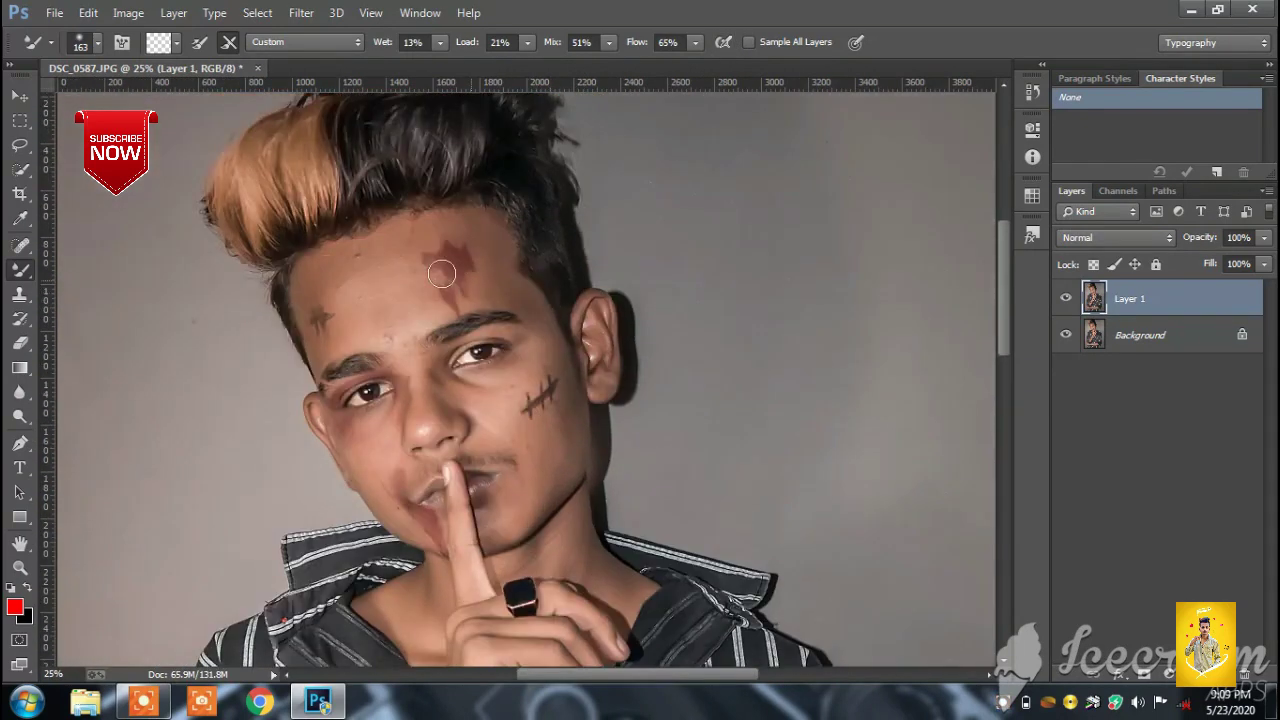
Step: Blend the forehead skin with the Mixer Brush, enlarging it to 181 px
{"action": "mouse_move", "coordinate": [300, 280]}
{"action": "left_mouse_down"}
{"action": "mouse_move", "coordinate": [358, 245]}
{"action": "mouse_move", "coordinate": [367, 291]}
{"action": "left_mouse_up"}
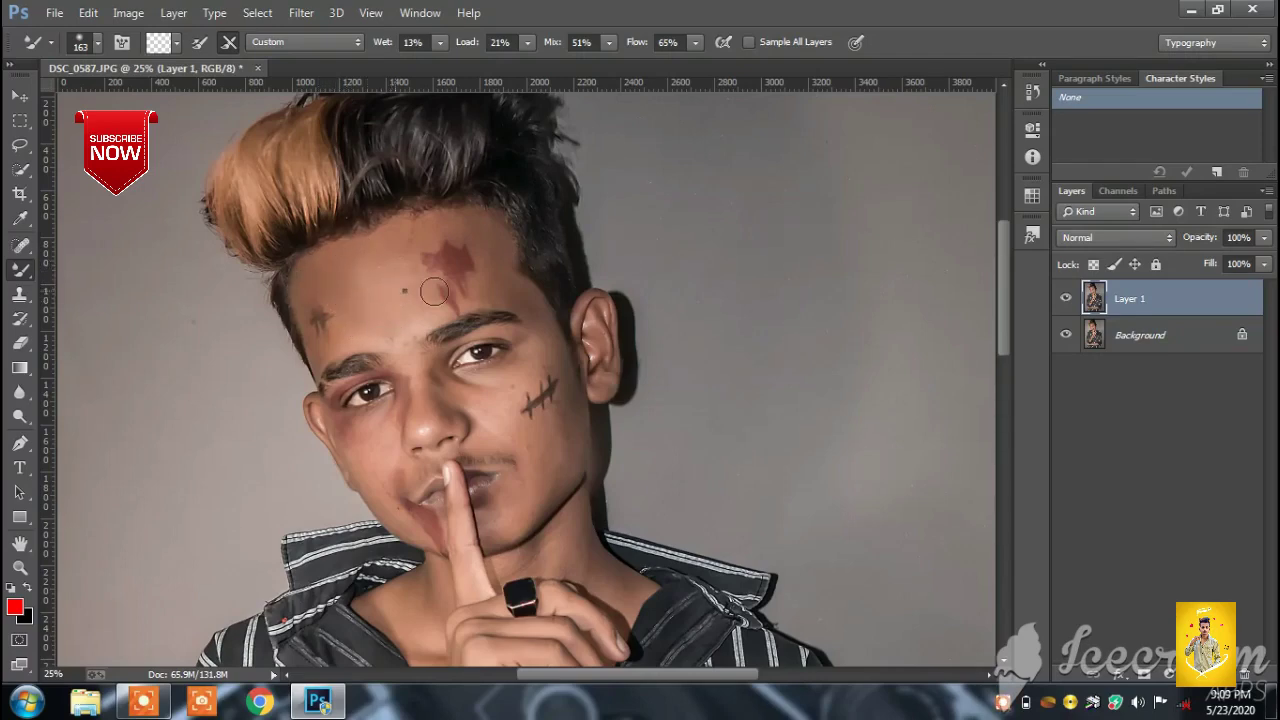
{"action": "right_click", "coordinate": [400, 294]}
{"action": "left_click_drag", "start_coordinate": [565, 337], "coordinate": [570, 337]}
{"action": "left_click", "coordinate": [390, 242]}
{"action": "left_click_drag", "start_coordinate": [330, 344], "coordinate": [367, 249]}
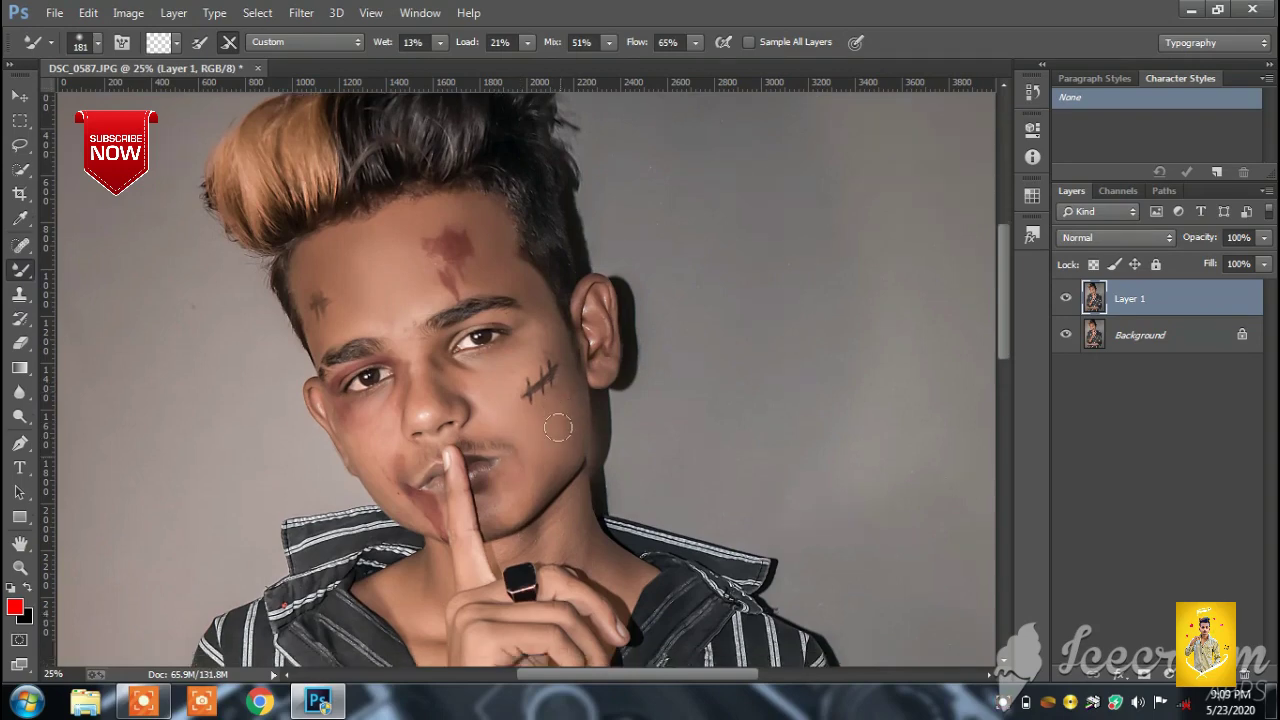
Step: Shrink the brush to 160 px and smooth the cheek beside the nose
{"action": "scroll", "coordinate": [555, 415], "scroll_direction": "down", "scroll_amount": 2}
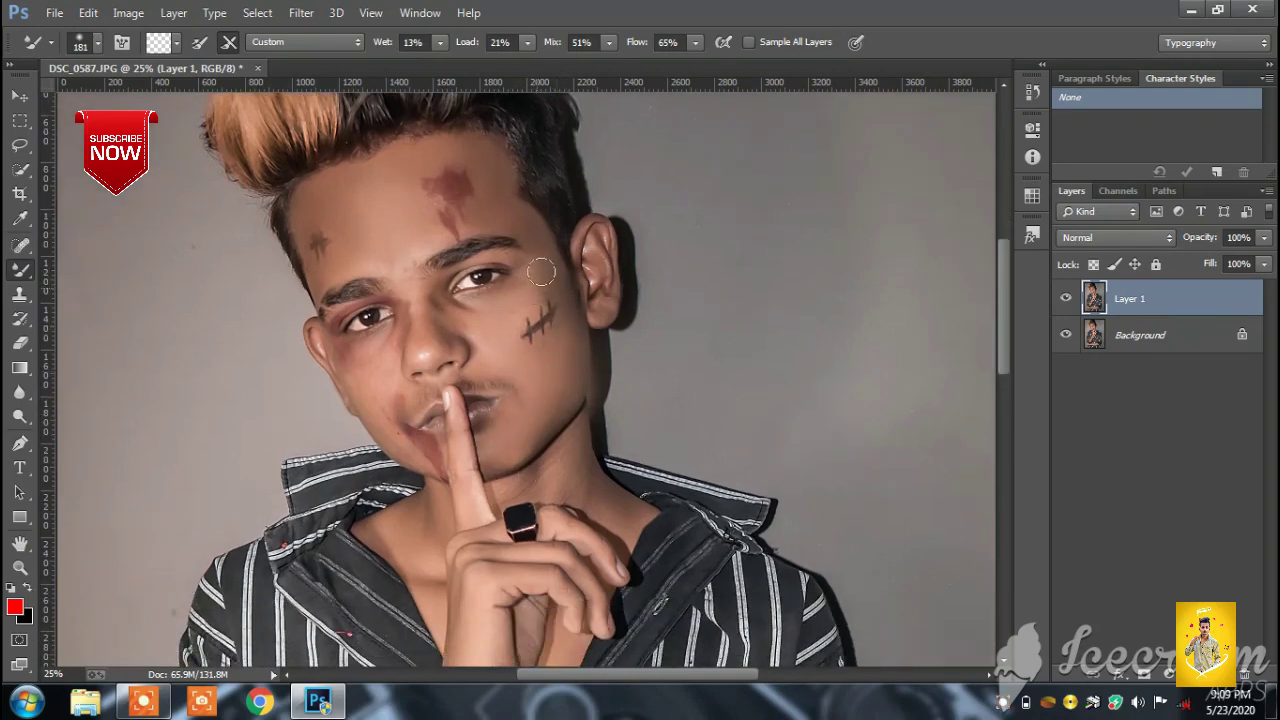
{"action": "right_click", "coordinate": [385, 237]}
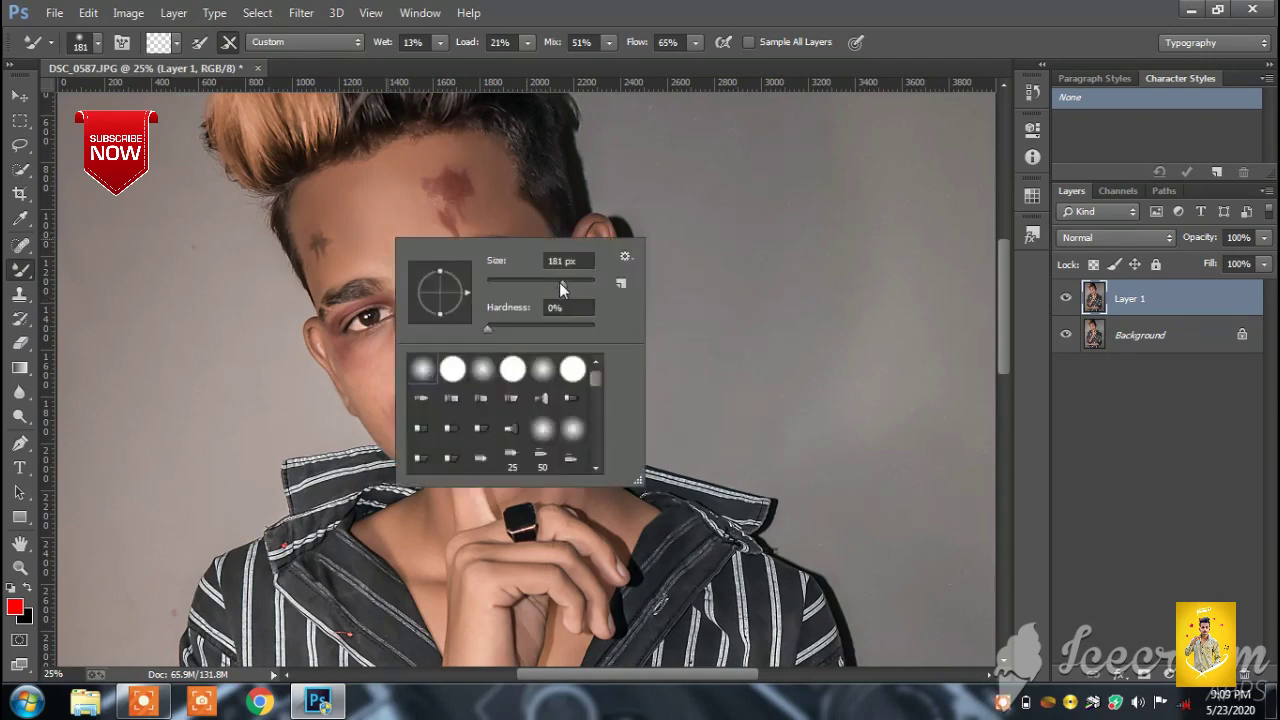
{"action": "left_click_drag", "start_coordinate": [559, 288], "coordinate": [554, 288]}
{"action": "key", "text": "Return"}
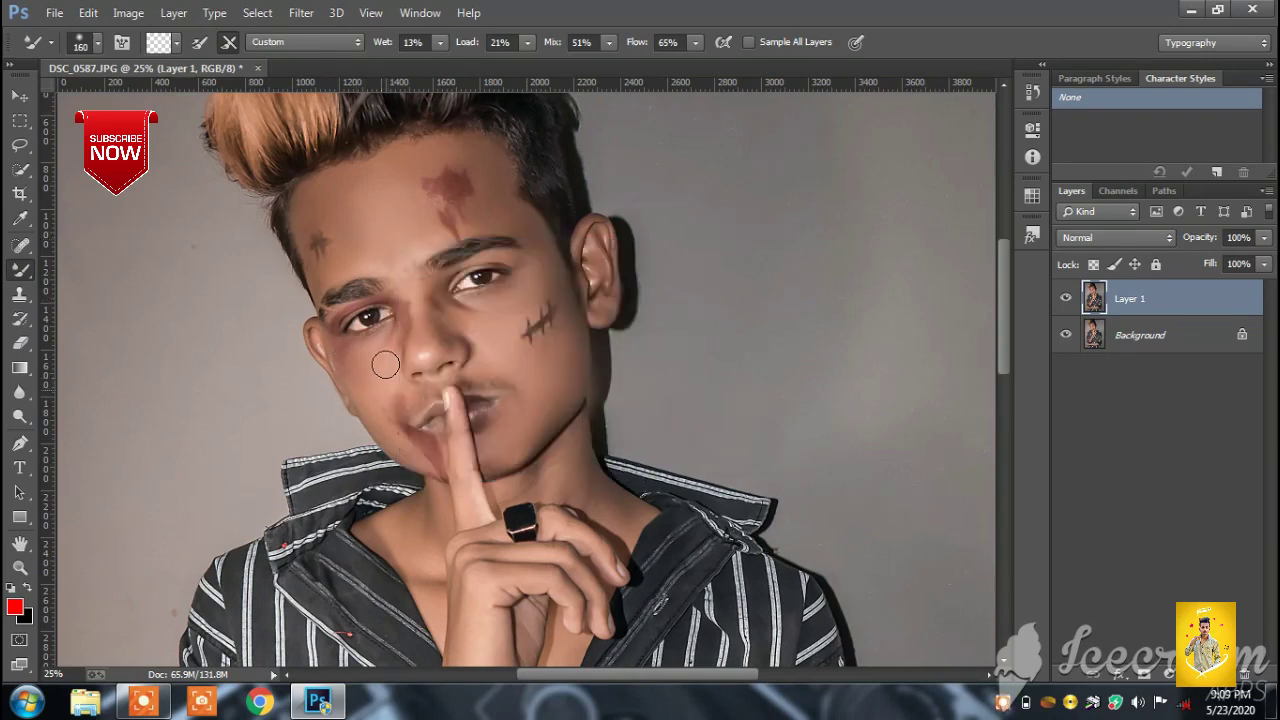
{"action": "left_click_drag", "start_coordinate": [380, 387], "coordinate": [362, 386]}
Step: Reduce the brush to 121 px and smooth the nose bridge and between the brows
{"action": "right_click", "coordinate": [421, 337]}
{"action": "left_click_drag", "start_coordinate": [565, 383], "coordinate": [574, 380]}
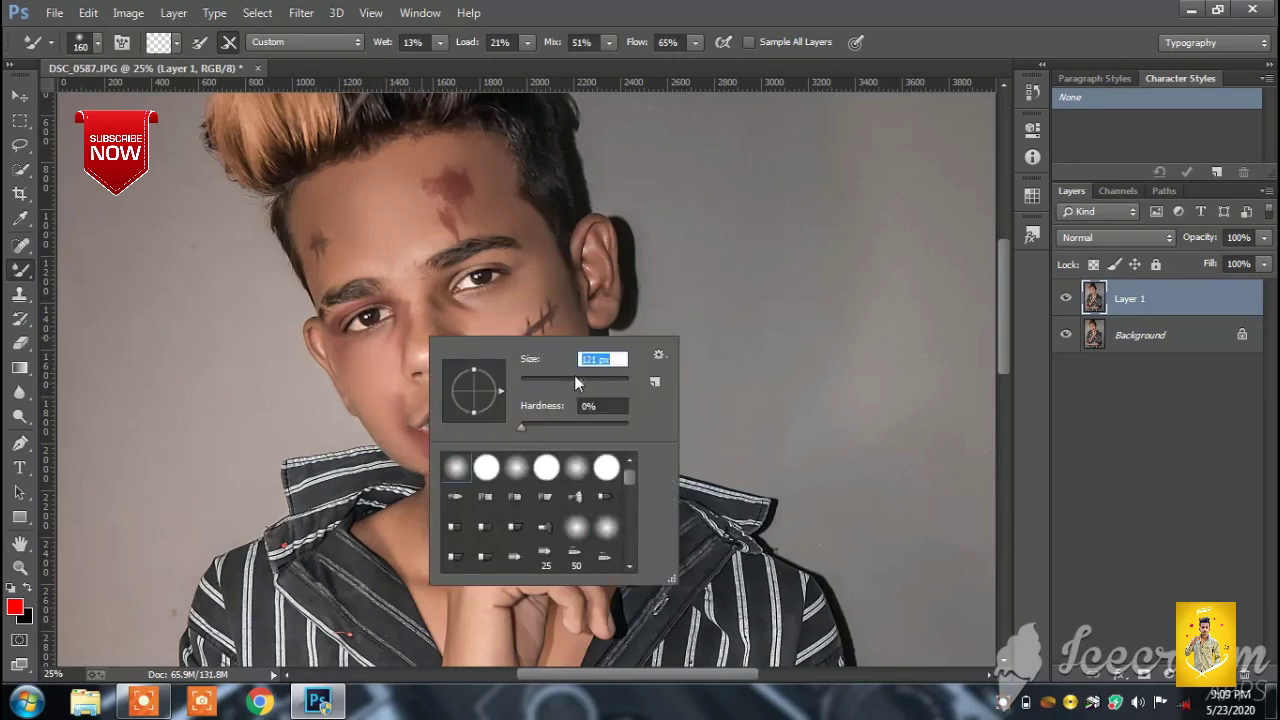
{"action": "key", "text": "Return"}
{"action": "left_click_drag", "start_coordinate": [426, 333], "coordinate": [410, 273]}
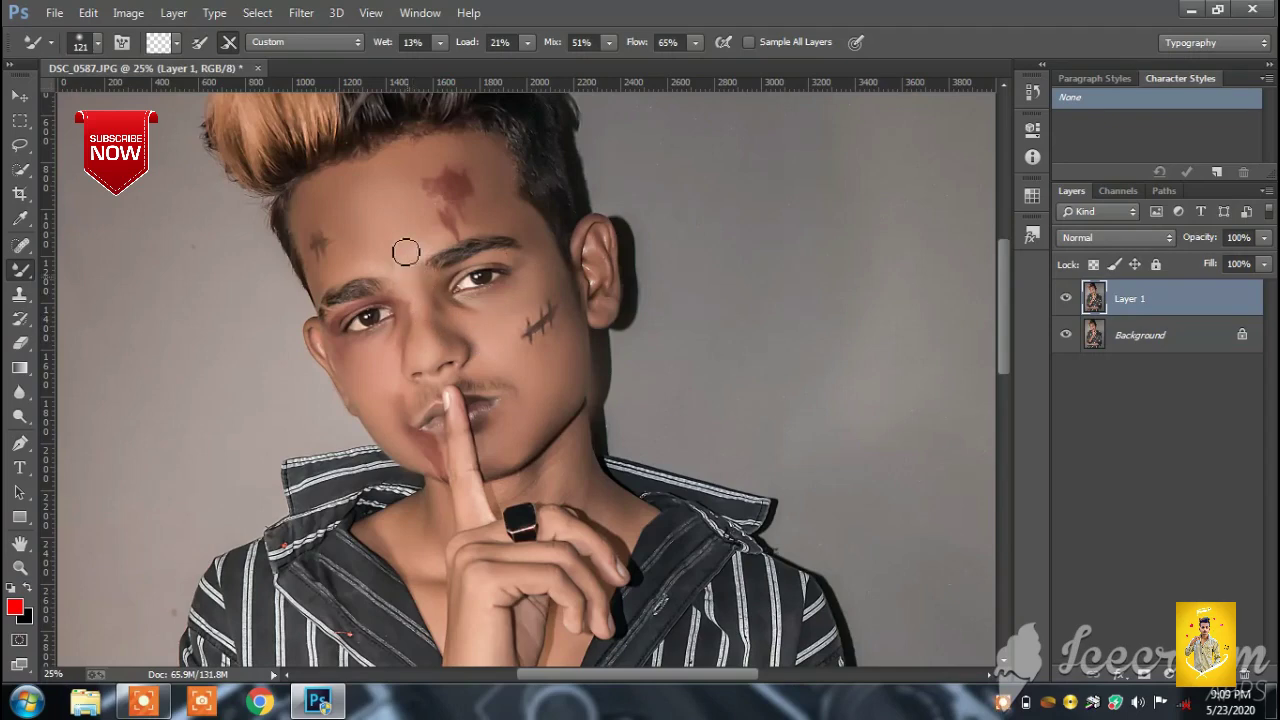
{"action": "left_click_drag", "start_coordinate": [410, 273], "coordinate": [348, 279]}
Step: Enlarge the mixer brush to 163 px and scroll down the portrait
{"action": "right_click", "coordinate": [410, 247]}
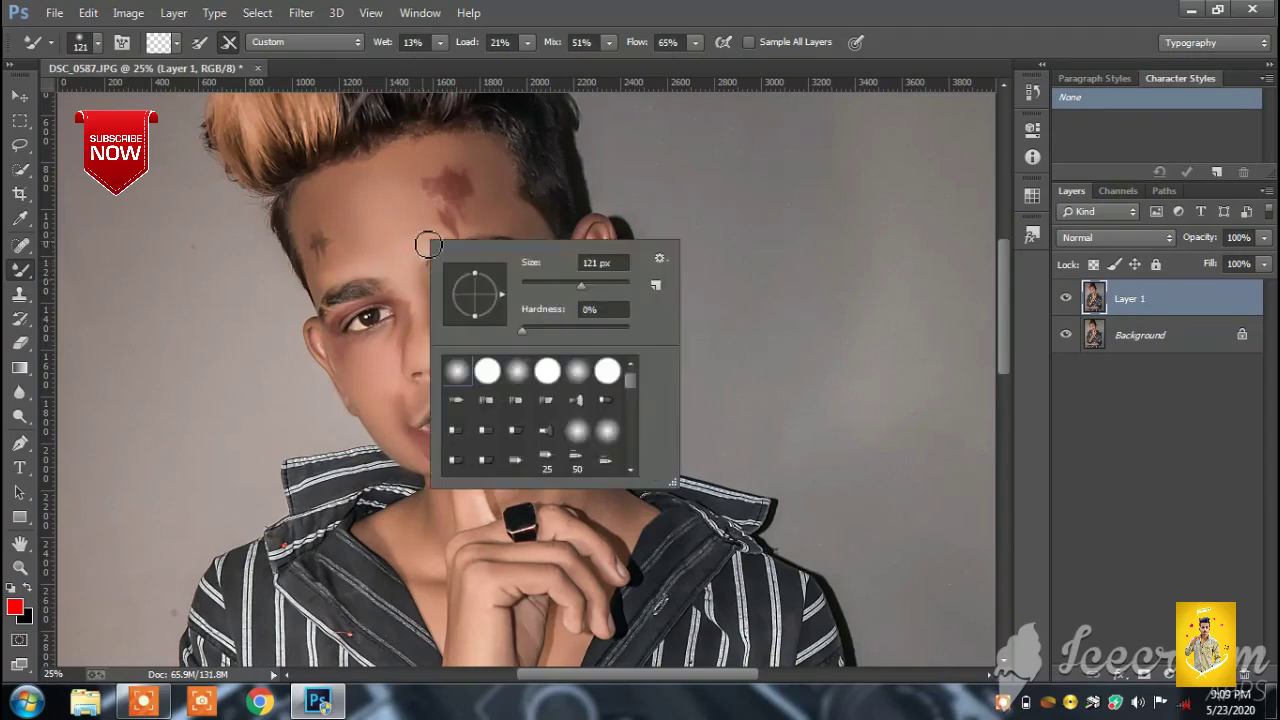
{"action": "left_click_drag", "start_coordinate": [575, 280], "coordinate": [592, 280]}
{"action": "key", "text": "Return"}
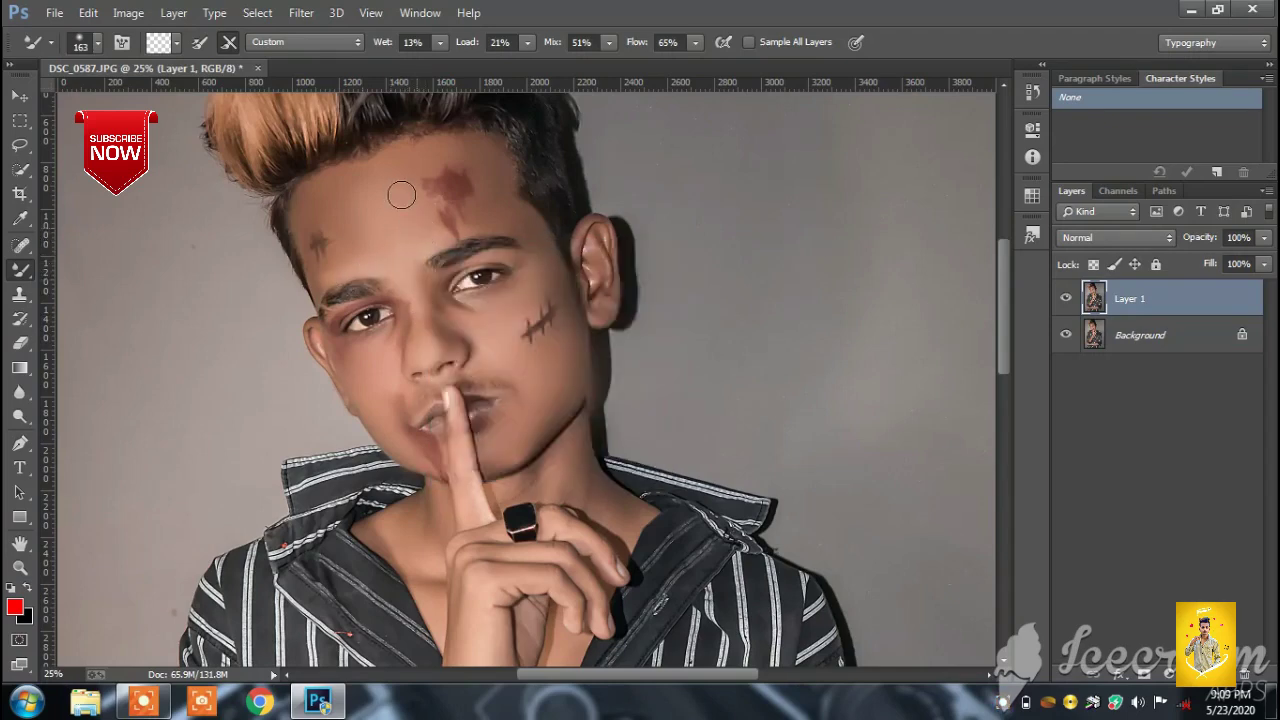
{"action": "scroll", "coordinate": [535, 378], "scroll_direction": "down", "scroll_amount": 2}
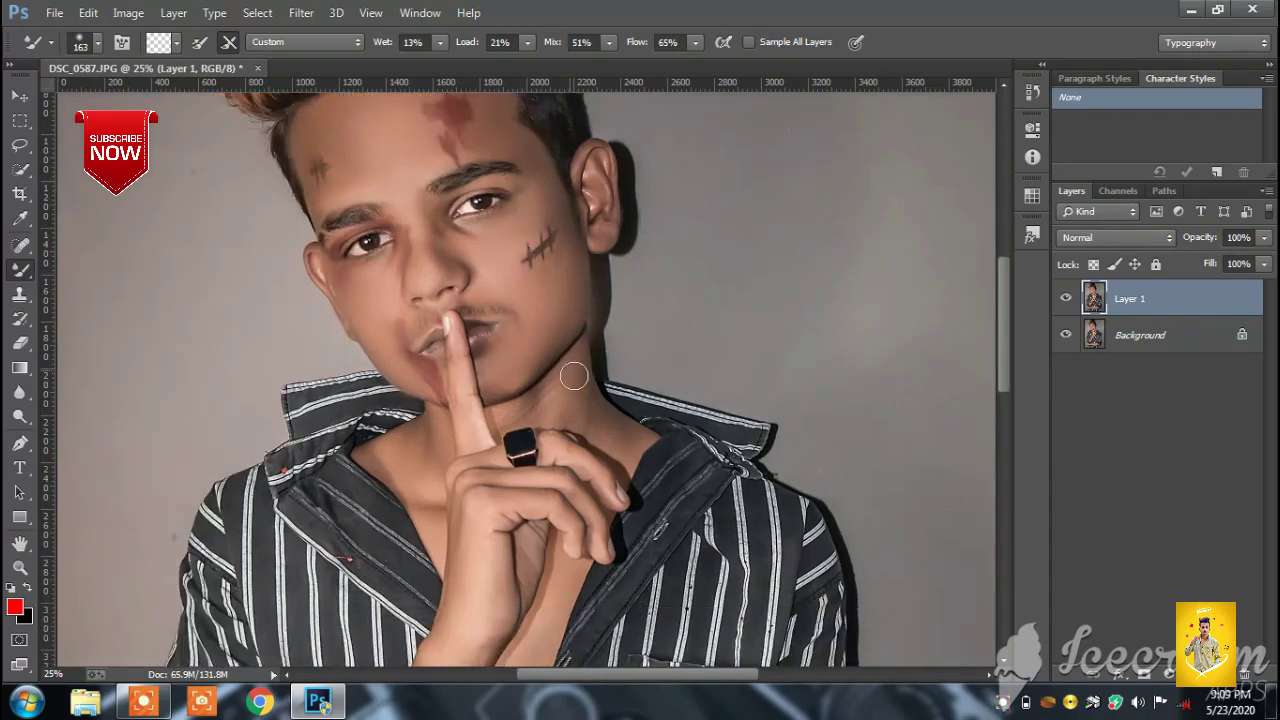
{"action": "scroll", "coordinate": [573, 376], "scroll_direction": "down", "scroll_amount": 1}
Step: Compare the smoothed layer, lower its Fill to about 54%, and merge it down
{"action": "left_click", "coordinate": [1066, 299]}
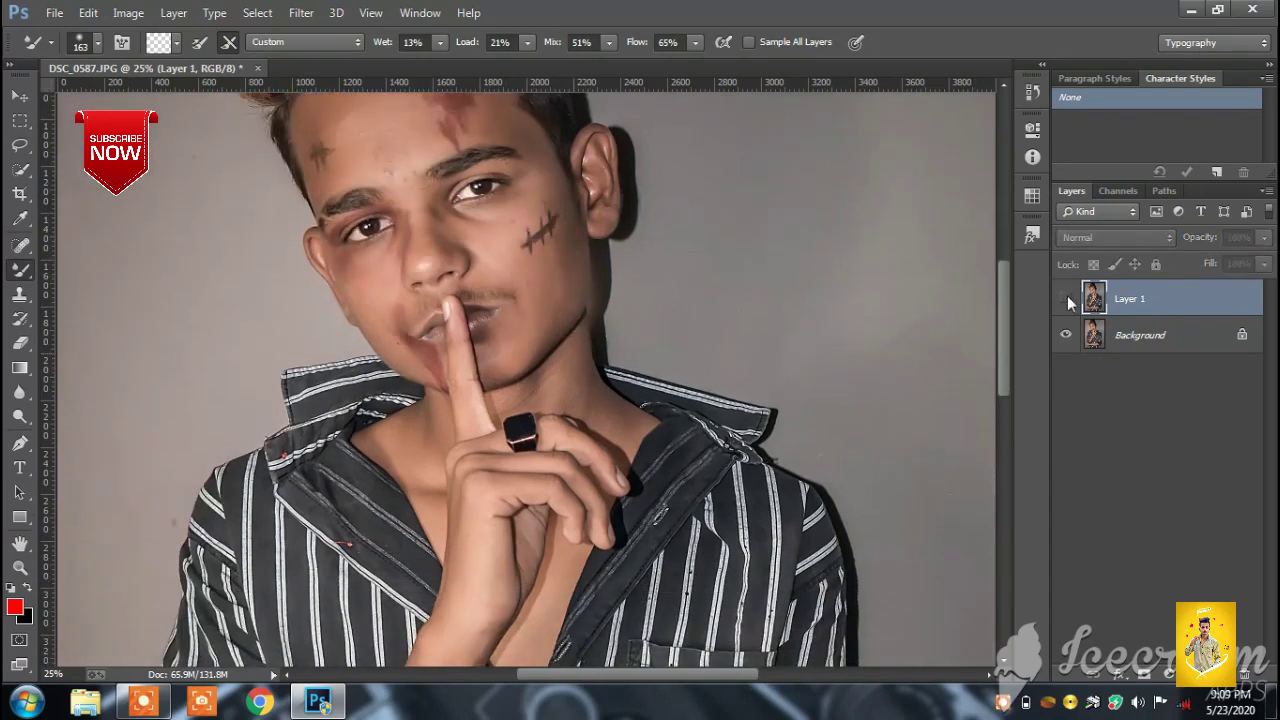
{"action": "left_click", "coordinate": [1066, 299]}
{"action": "left_click", "coordinate": [1066, 299]}
{"action": "left_click", "coordinate": [1066, 299]}
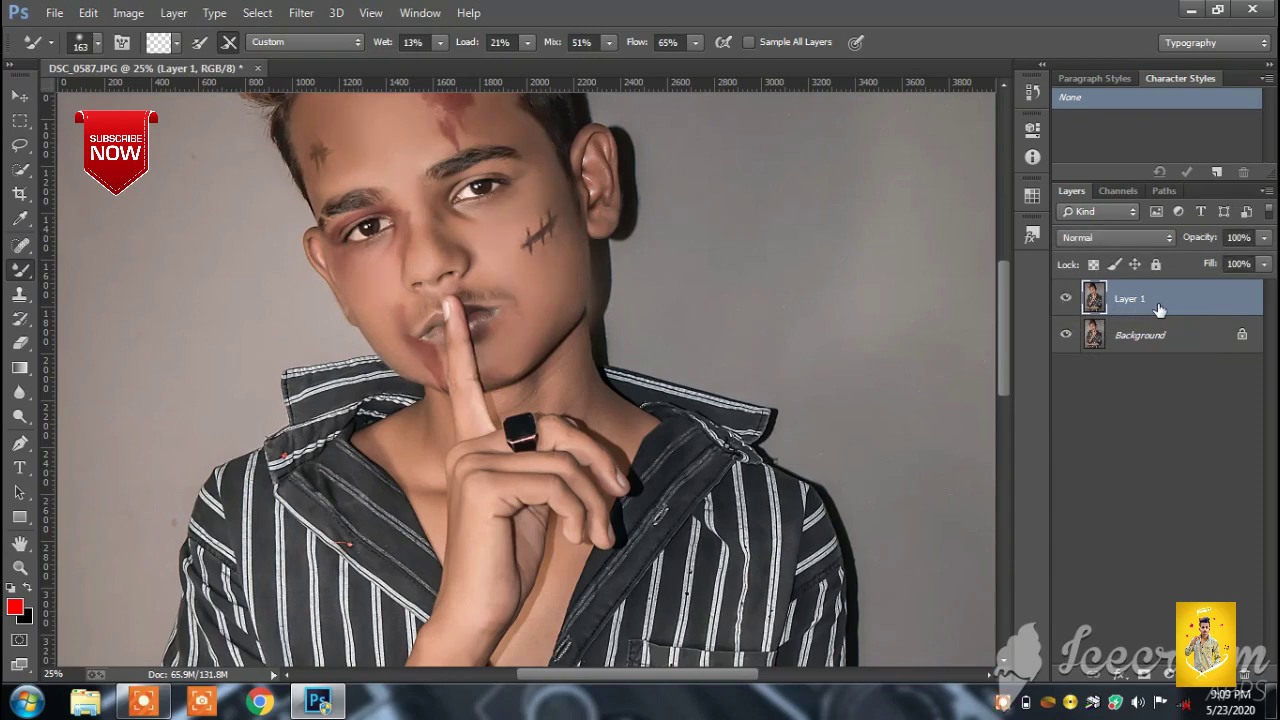
{"action": "left_click_drag", "start_coordinate": [1265, 265], "coordinate": [1226, 284]}
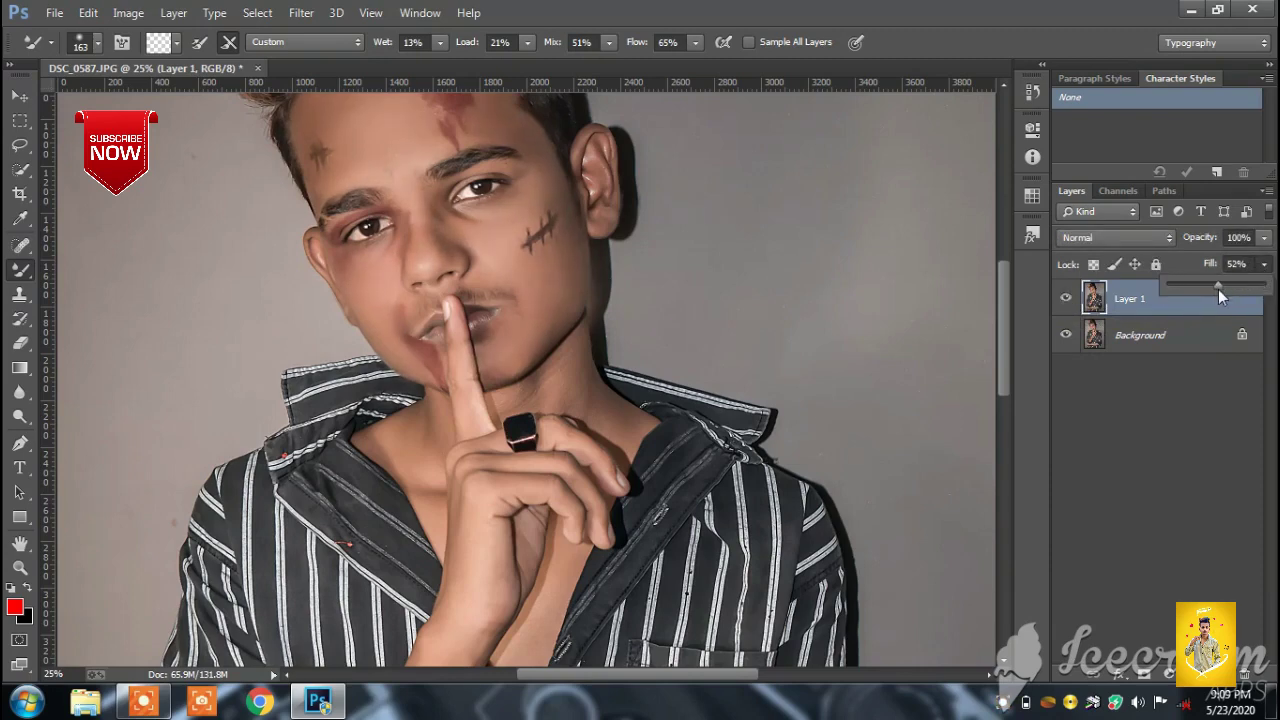
{"action": "right_click", "coordinate": [1209, 308]}
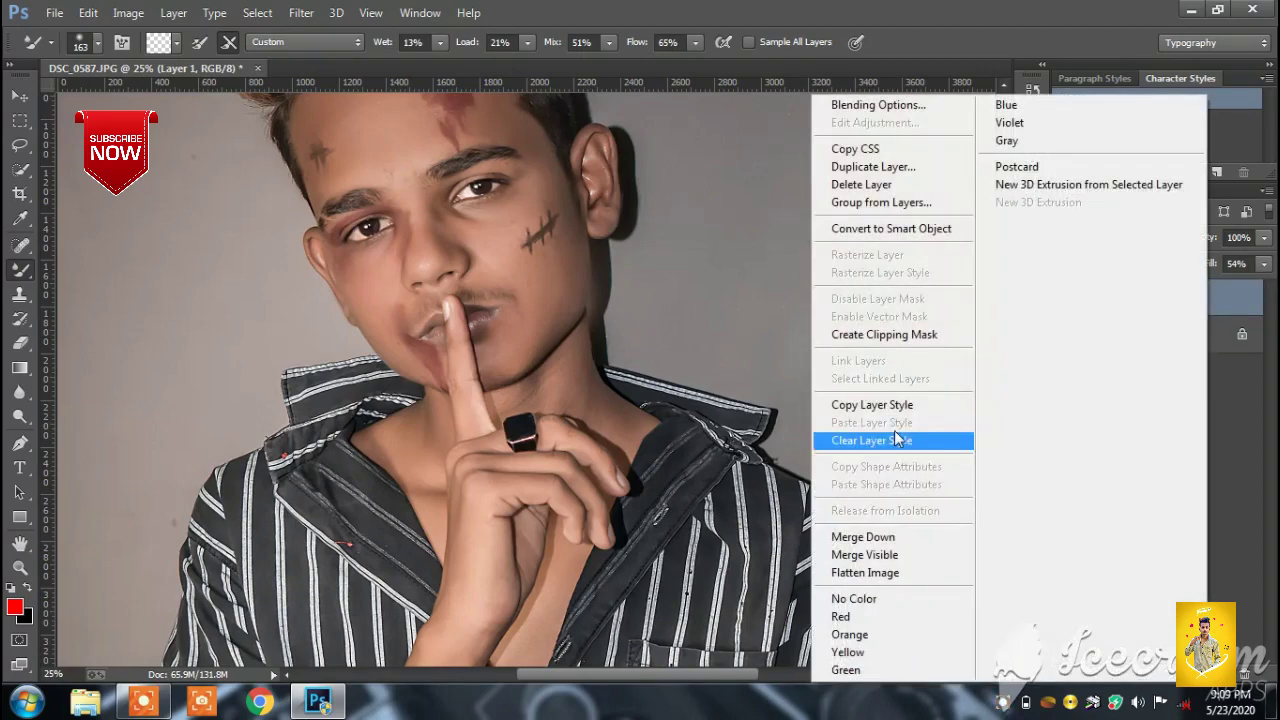
{"action": "left_click", "coordinate": [870, 537]}
Step: Zoom in and out to inspect the smoothed skin, then open the Liquify filter
{"action": "key", "text": "ctrl+minus"}
{"action": "key", "text": "ctrl+minus"}
{"action": "key", "text": "ctrl+minus"}
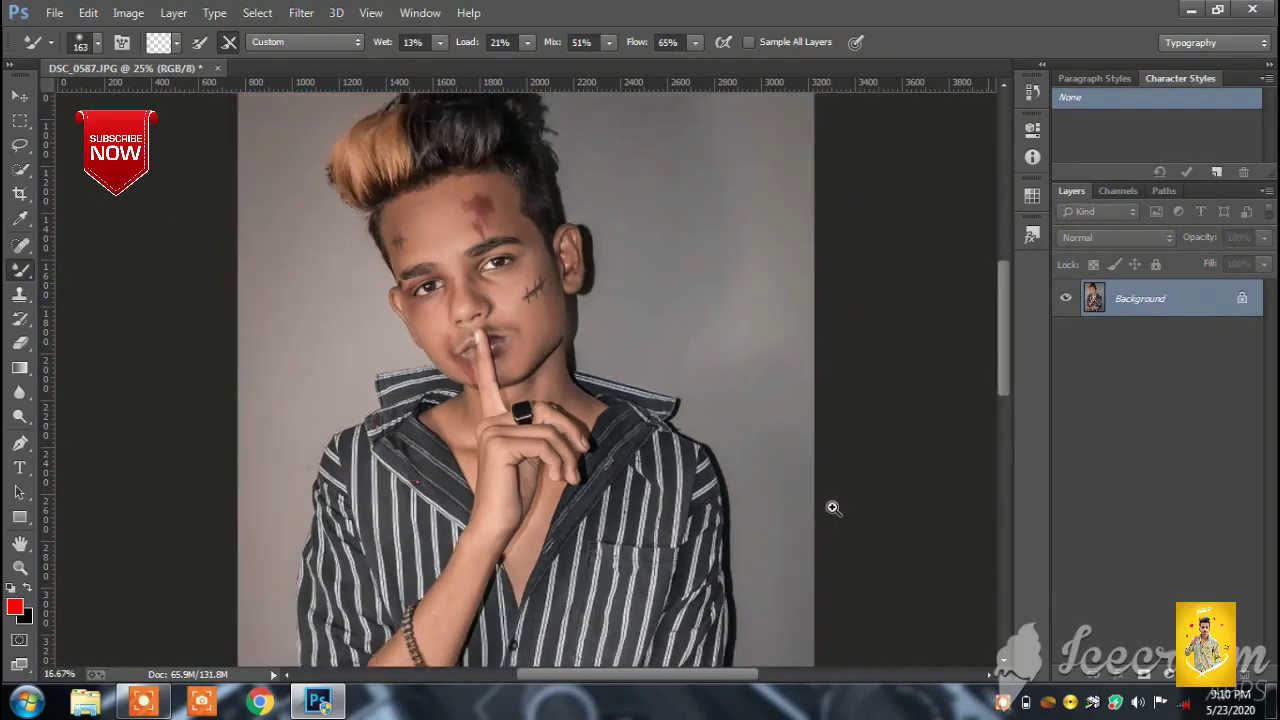
{"action": "key", "text": "ctrl+plus"}
{"action": "key", "text": "ctrl+plus"}
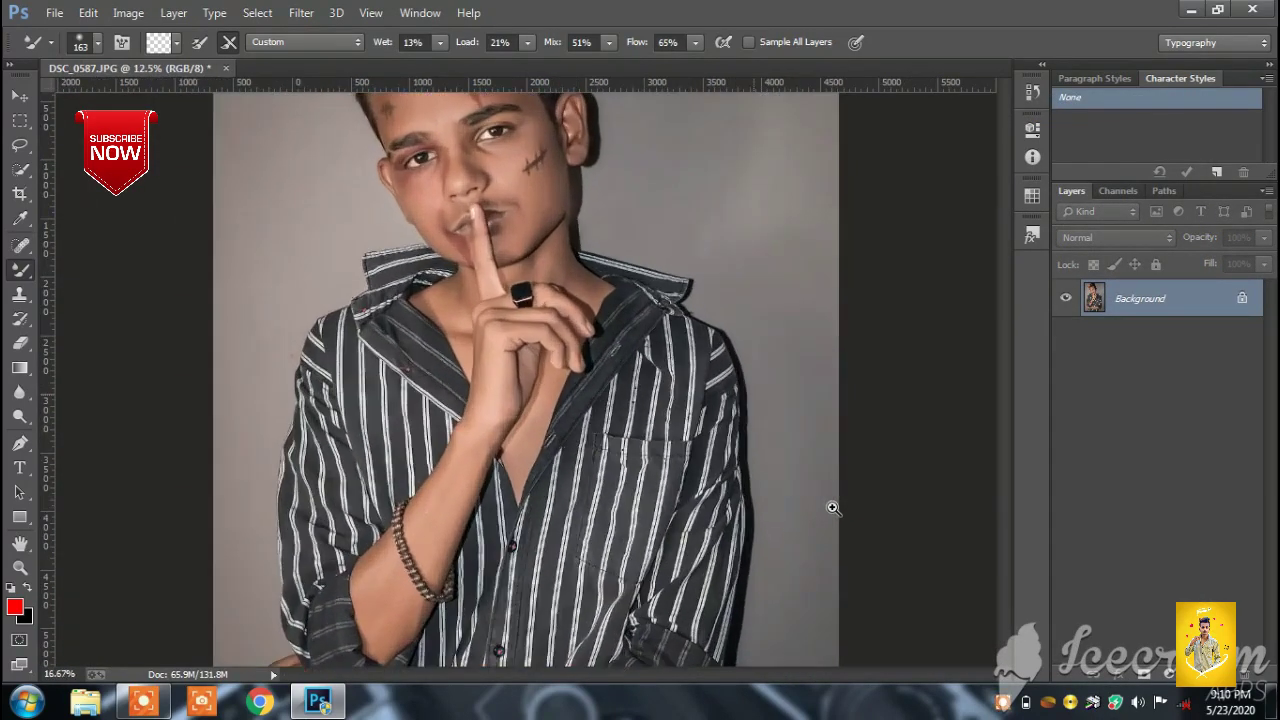
{"action": "key", "text": "ctrl+plus"}
{"action": "key", "text": "ctrl+plus"}
{"action": "key", "text": "ctrl+plus"}
{"action": "key", "text": "ctrl+plus"}
{"action": "key", "text": "ctrl+minus"}
{"action": "key", "text": "ctrl+minus"}
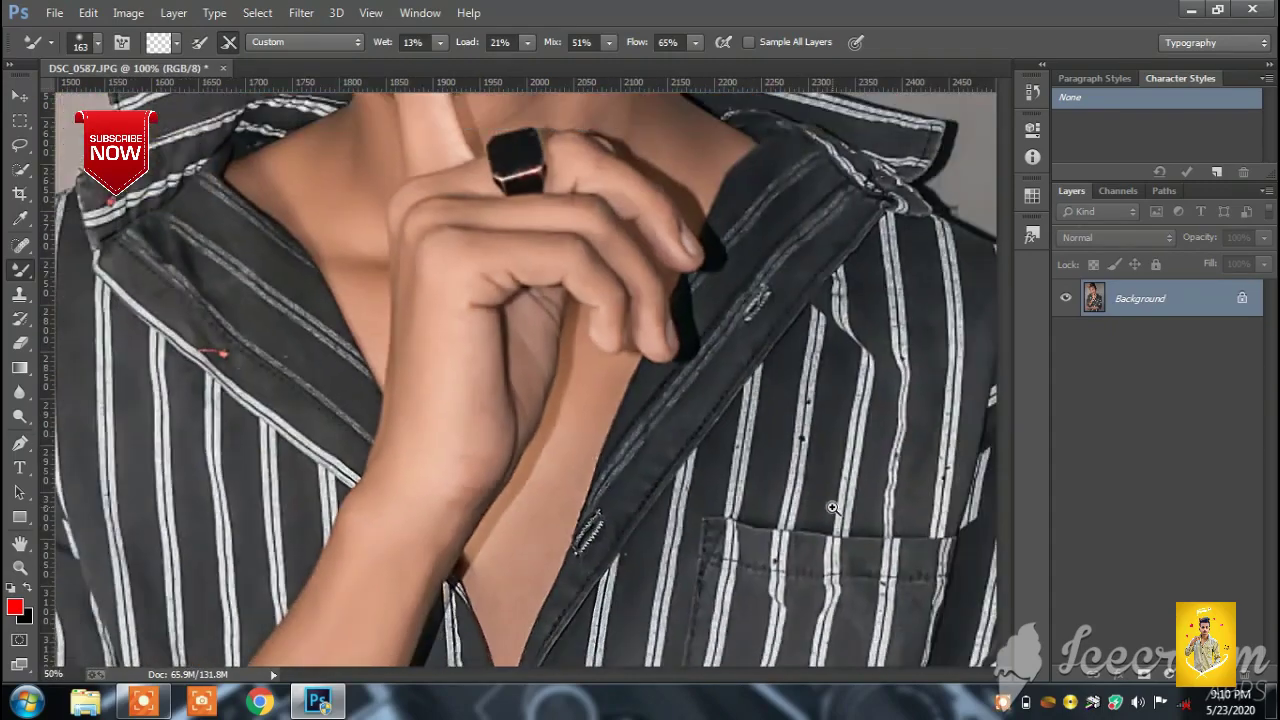
{"action": "key", "text": "ctrl+minus"}
{"action": "key", "text": "ctrl+minus"}
{"action": "key", "text": "ctrl+minus"}
{"action": "key", "text": "ctrl+minus"}
{"action": "key", "text": "ctrl+plus"}
{"action": "key", "text": "ctrl+minus"}
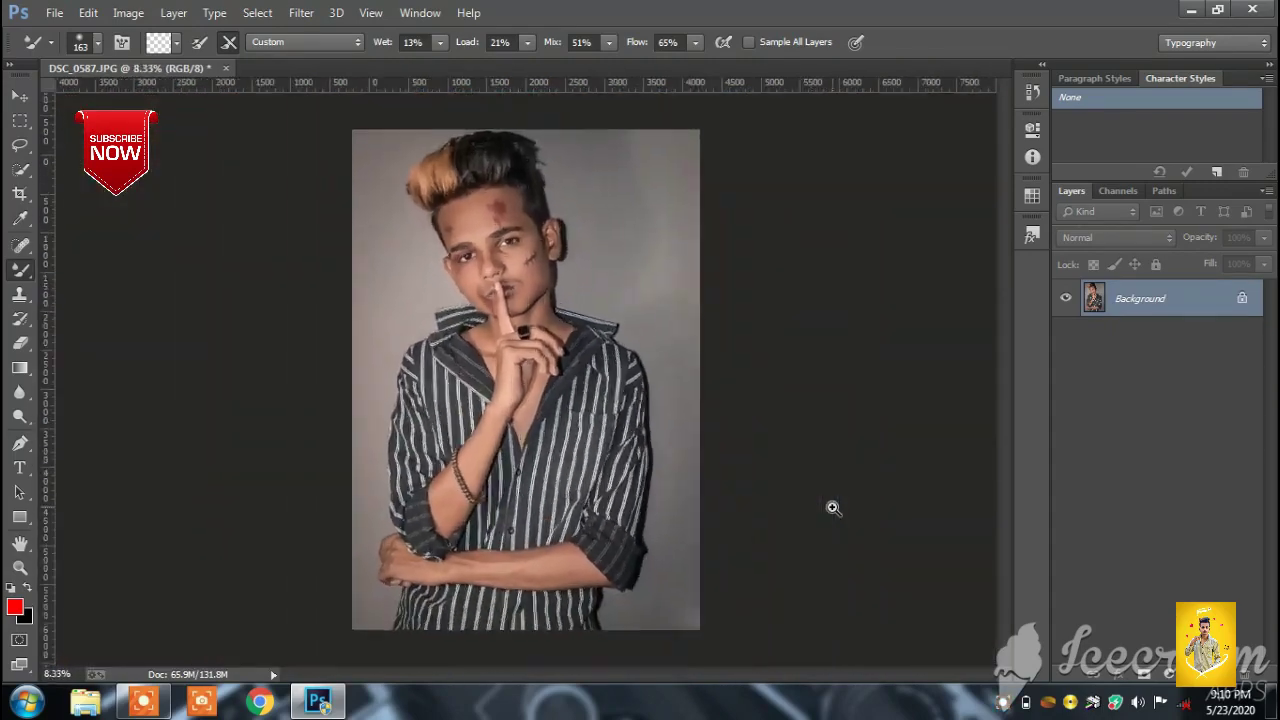
{"action": "key", "text": "ctrl+plus"}
{"action": "key", "text": "ctrl+minus"}
{"action": "key", "text": "ctrl+plus"}
{"action": "key", "text": "ctrl+minus"}
{"action": "key", "text": "ctrl+plus"}
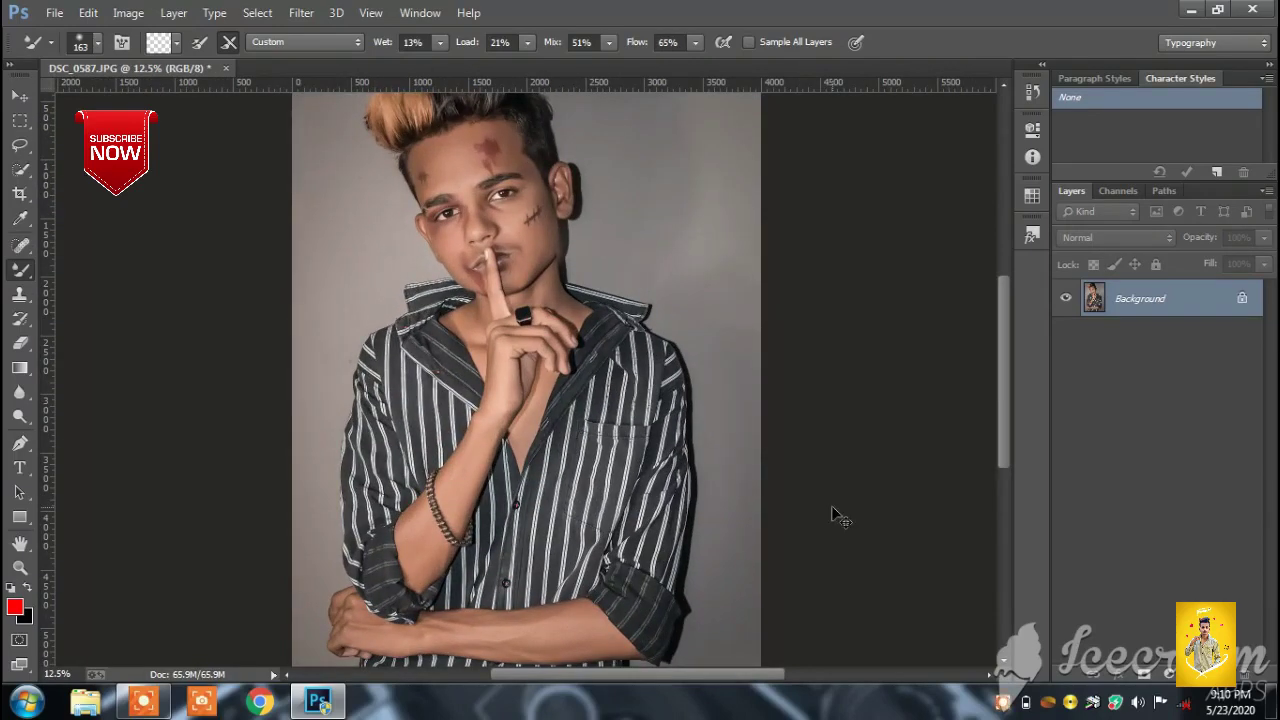
{"action": "key", "text": "shift+ctrl+x"}
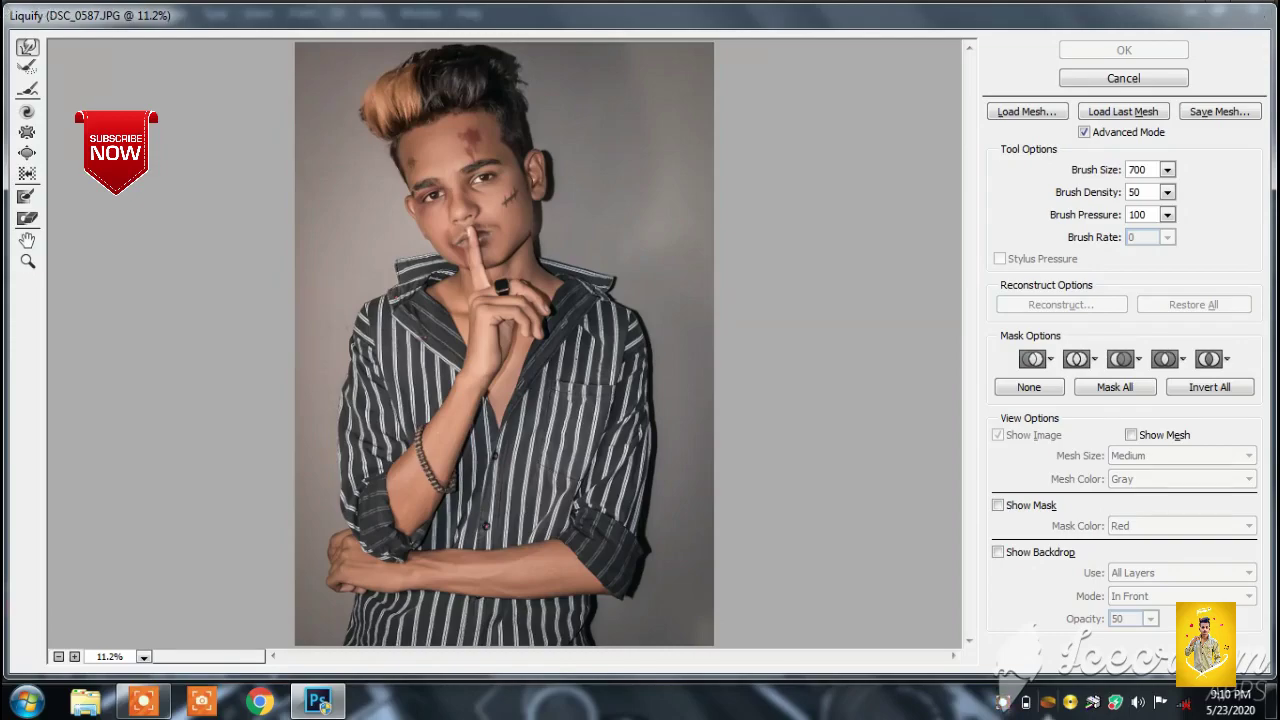
Step: Push the top of the orange hair upward with Forward Warp strokes at an 800 brush size
{"action": "key", "text": "ctrl+plus"}
{"action": "key", "text": "ctrl+plus"}
{"action": "key", "text": "ctrl+plus"}
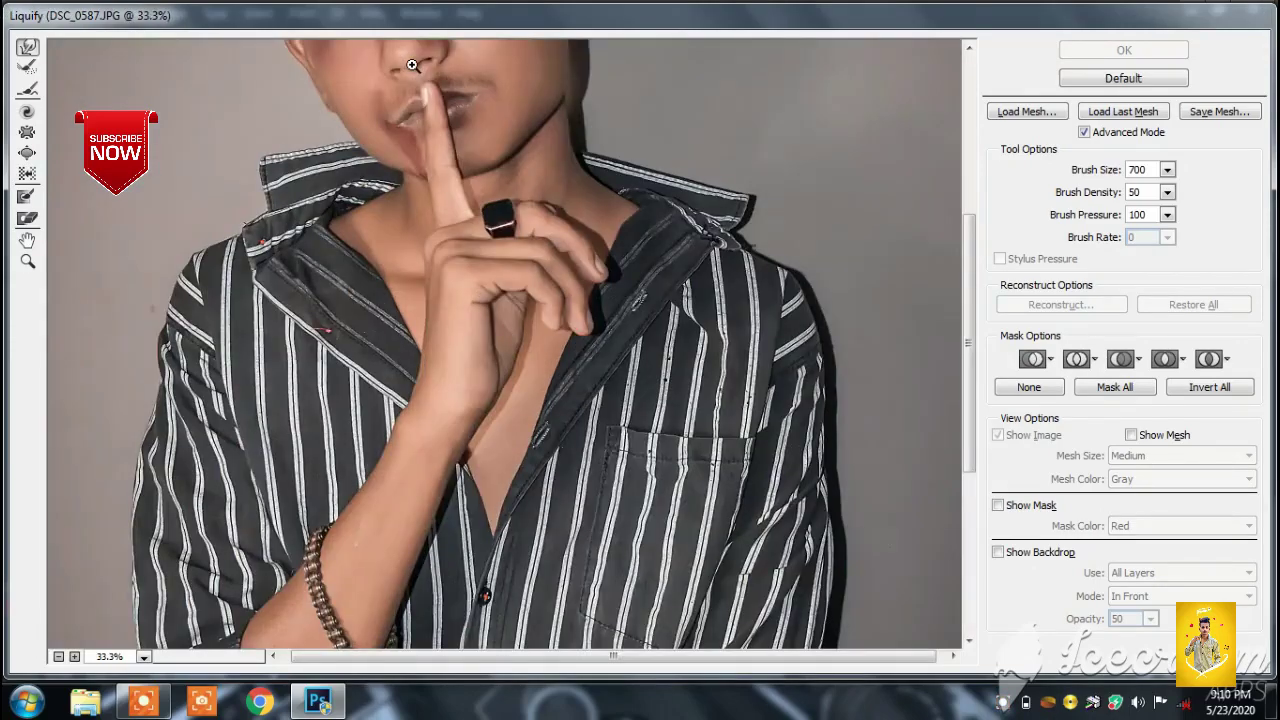
{"action": "key", "text": "ctrl+plus"}
{"action": "scroll", "coordinate": [411, 67], "scroll_direction": "up", "scroll_amount": 5}
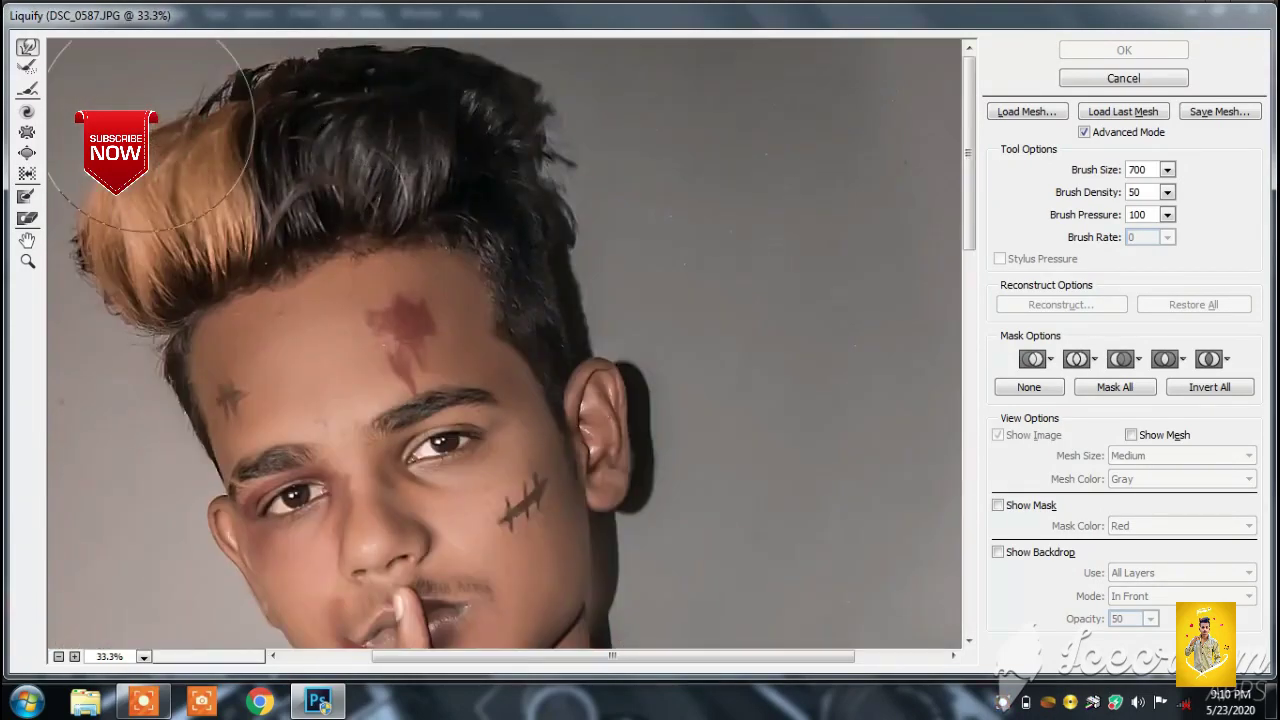
{"action": "left_click_drag", "start_coordinate": [168, 178], "coordinate": [185, 110]}
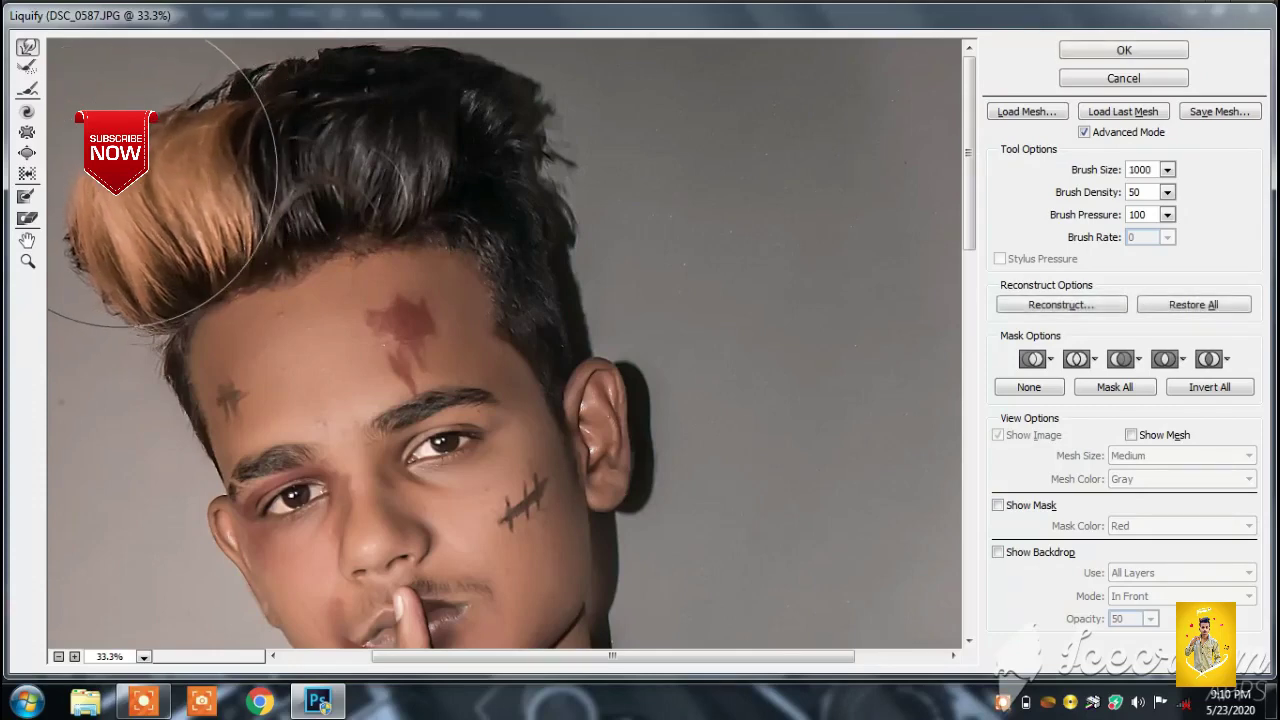
{"action": "key", "text": "bracketright"}
{"action": "key", "text": "bracketright"}
{"action": "key", "text": "bracketright"}
{"action": "key", "text": "bracketleft"}
{"action": "key", "text": "bracketleft"}
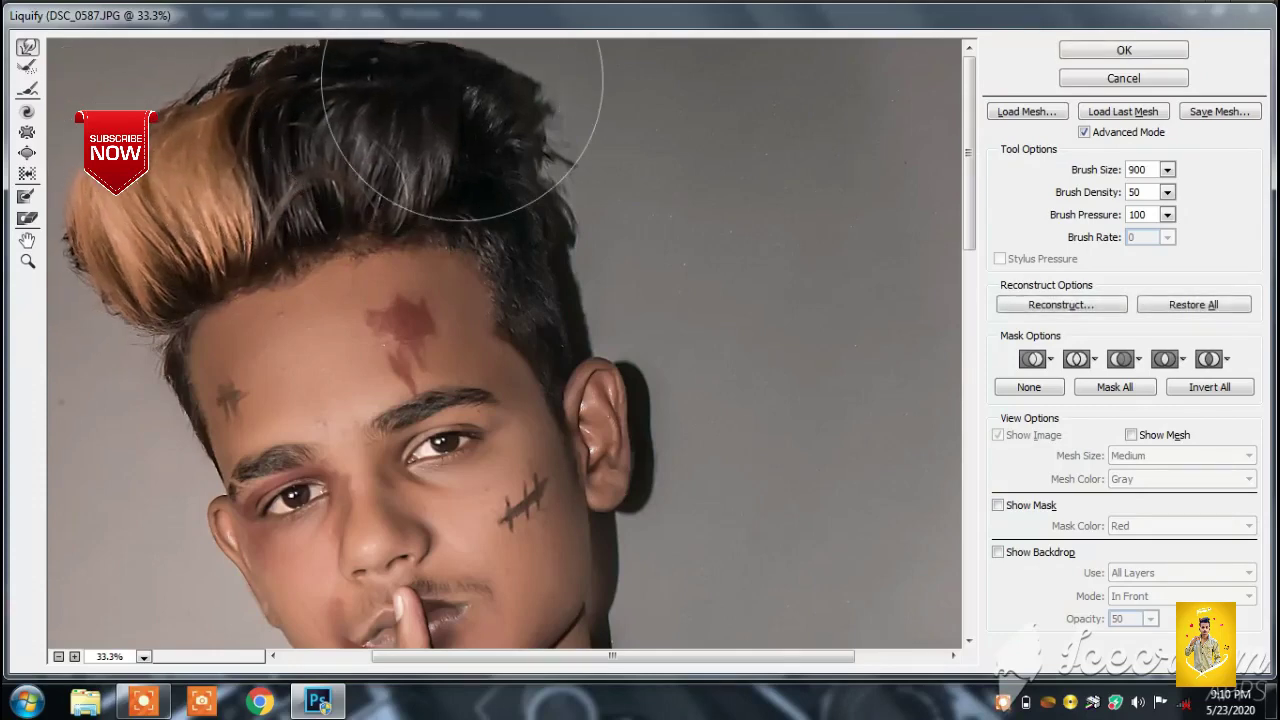
{"action": "left_click_drag", "start_coordinate": [350, 95], "coordinate": [340, 110]}
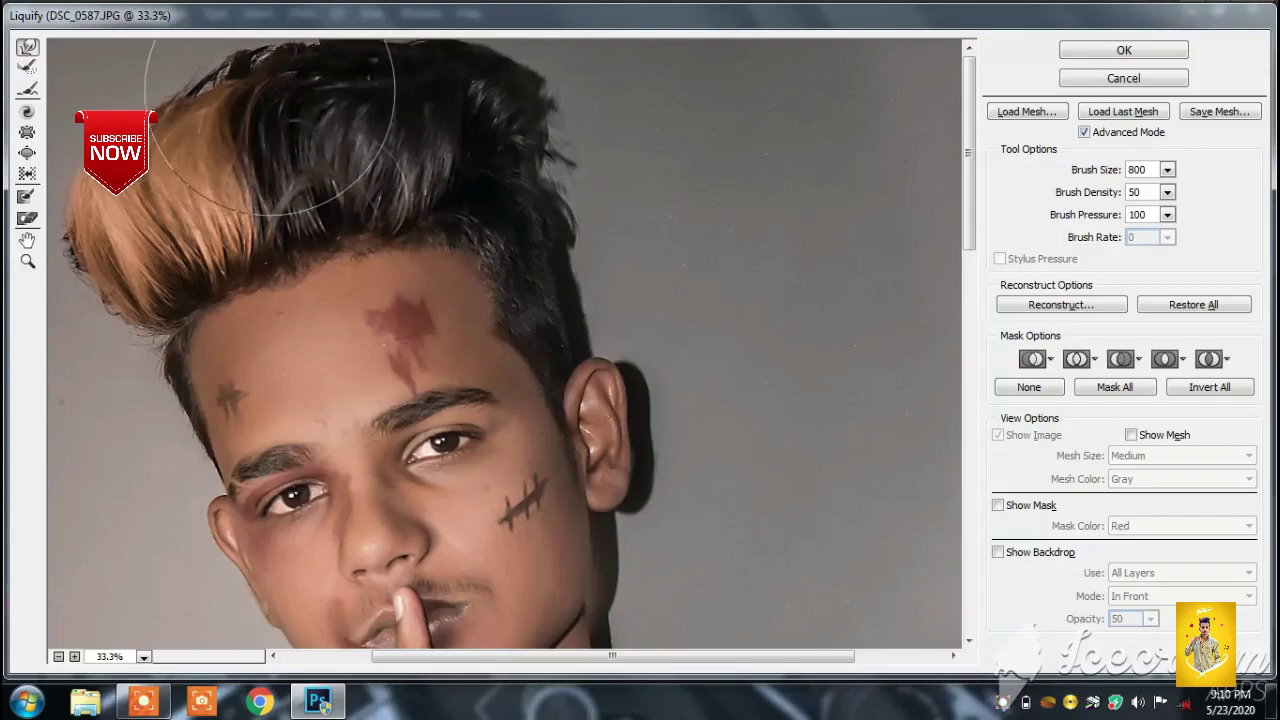
{"action": "key", "text": "ctrl+minus"}
{"action": "key", "text": "ctrl+minus"}
{"action": "key", "text": "ctrl+minus"}
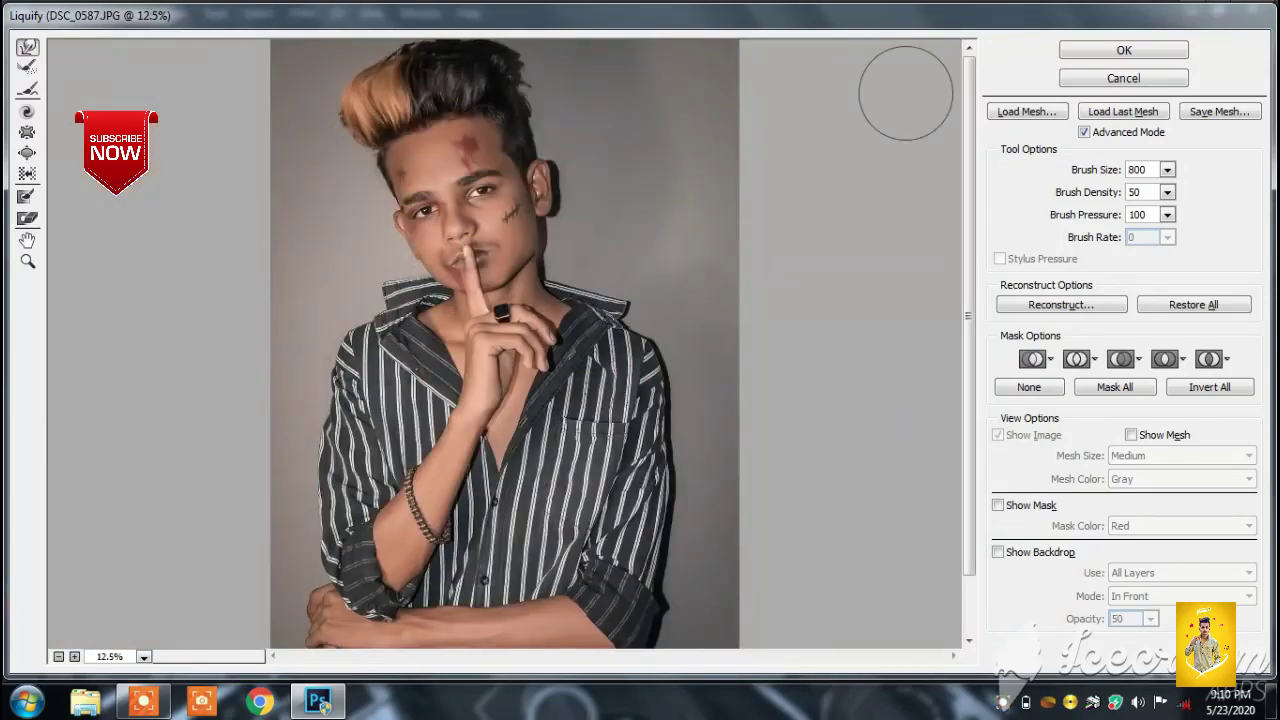
Step: Apply the Liquify hair warp and zoom the canvas to 25%
{"action": "left_click", "coordinate": [1176, 48]}
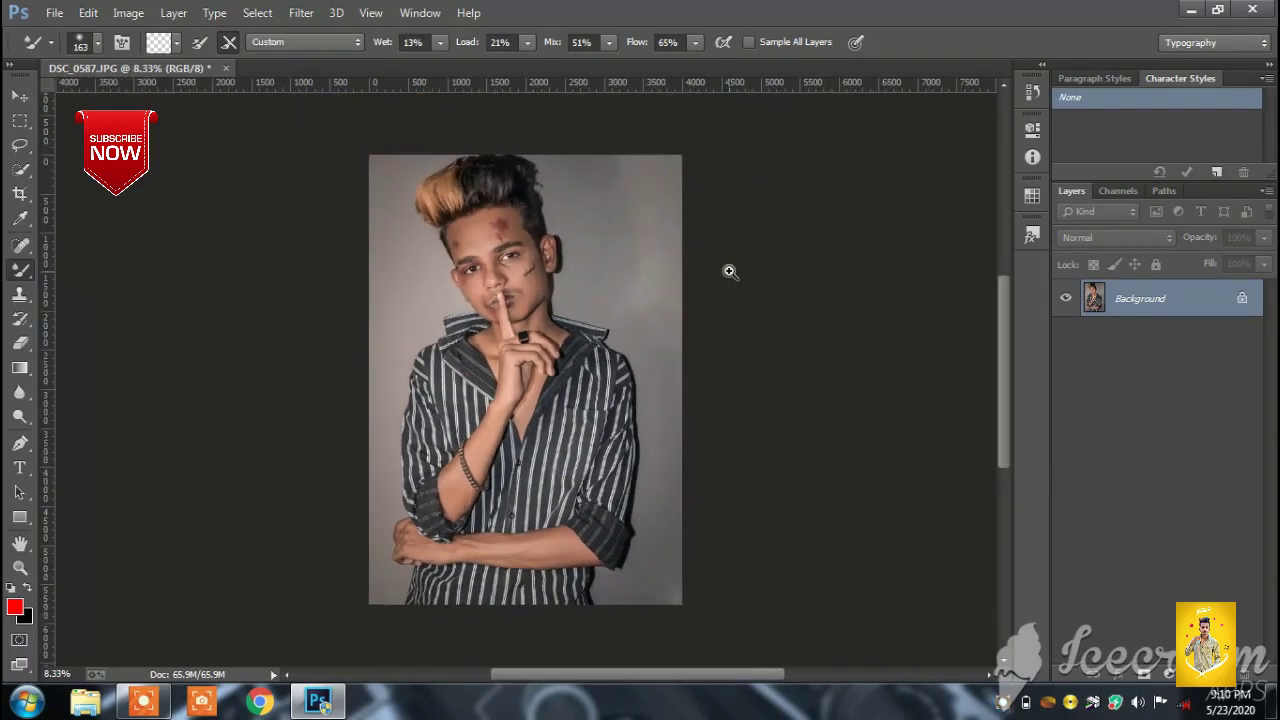
{"action": "key", "text": "ctrl+plus"}
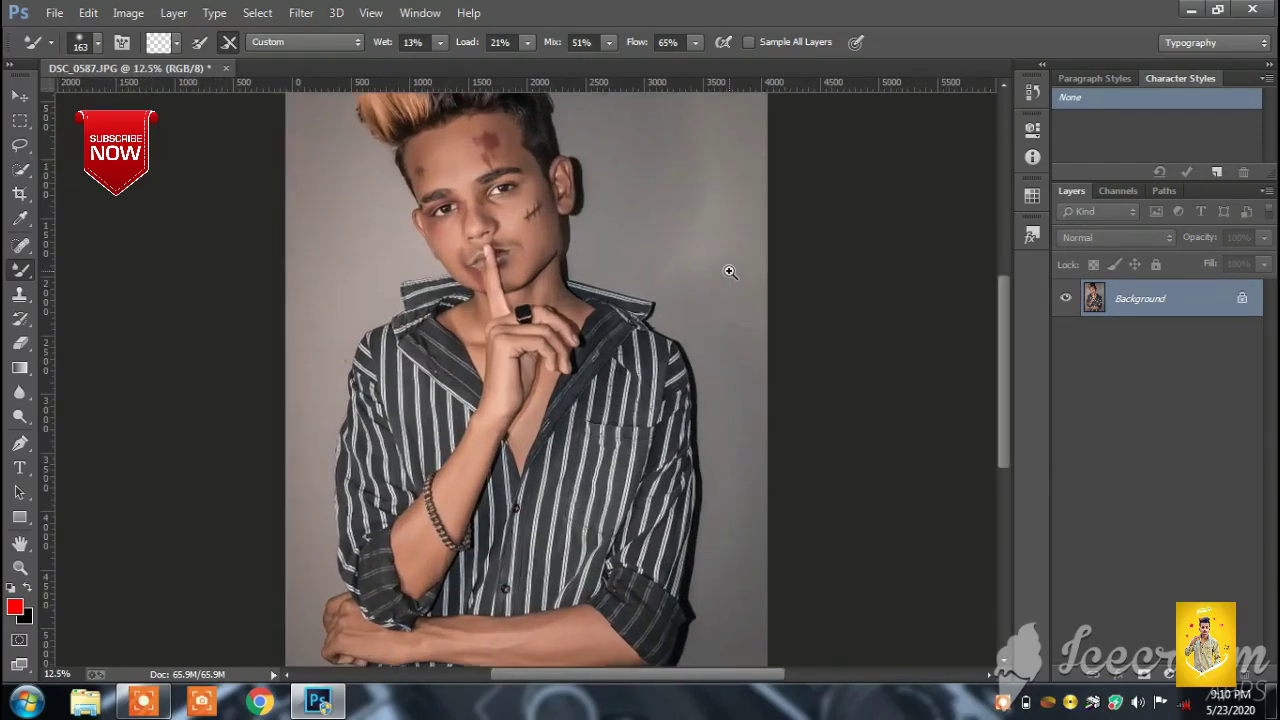
{"action": "scroll", "coordinate": [521, 237], "scroll_direction": "up", "scroll_amount": 3}
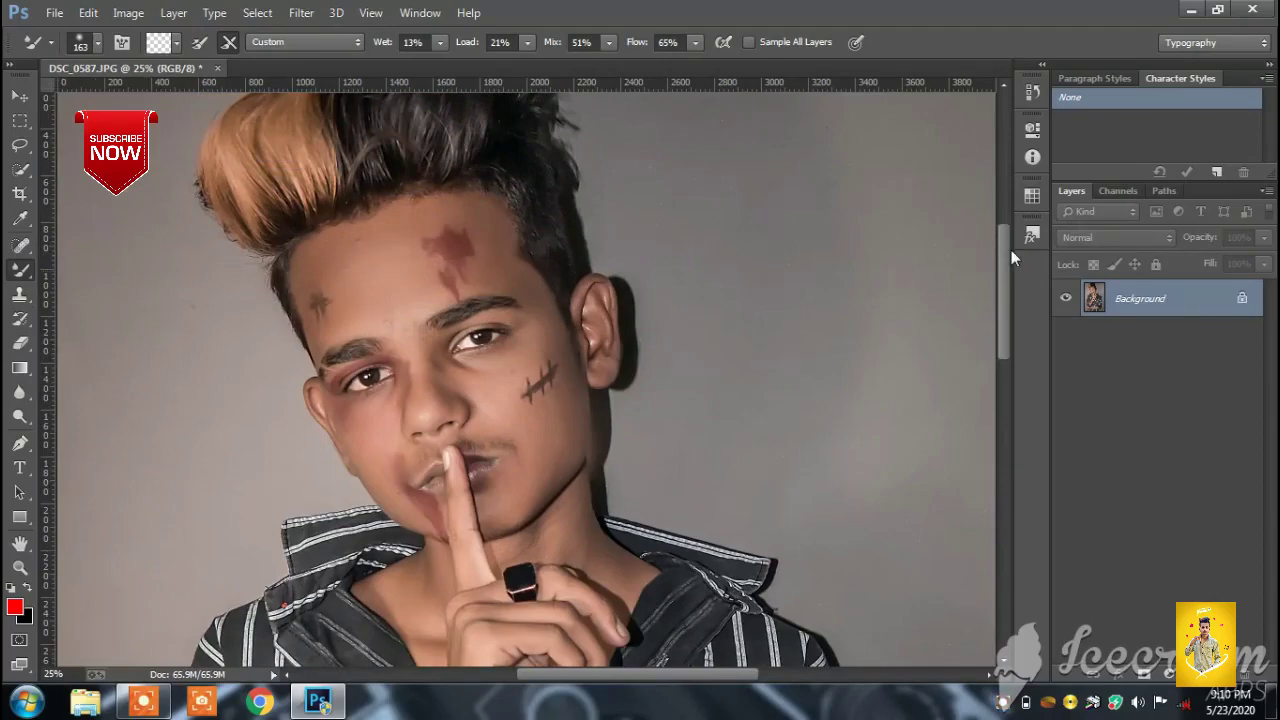
{"action": "mouse_move", "coordinate": [1007, 250]}
{"action": "left_mouse_down"}
{"action": "mouse_move", "coordinate": [1012, 363]}
{"action": "mouse_move", "coordinate": [998, 241]}
{"action": "left_mouse_up"}
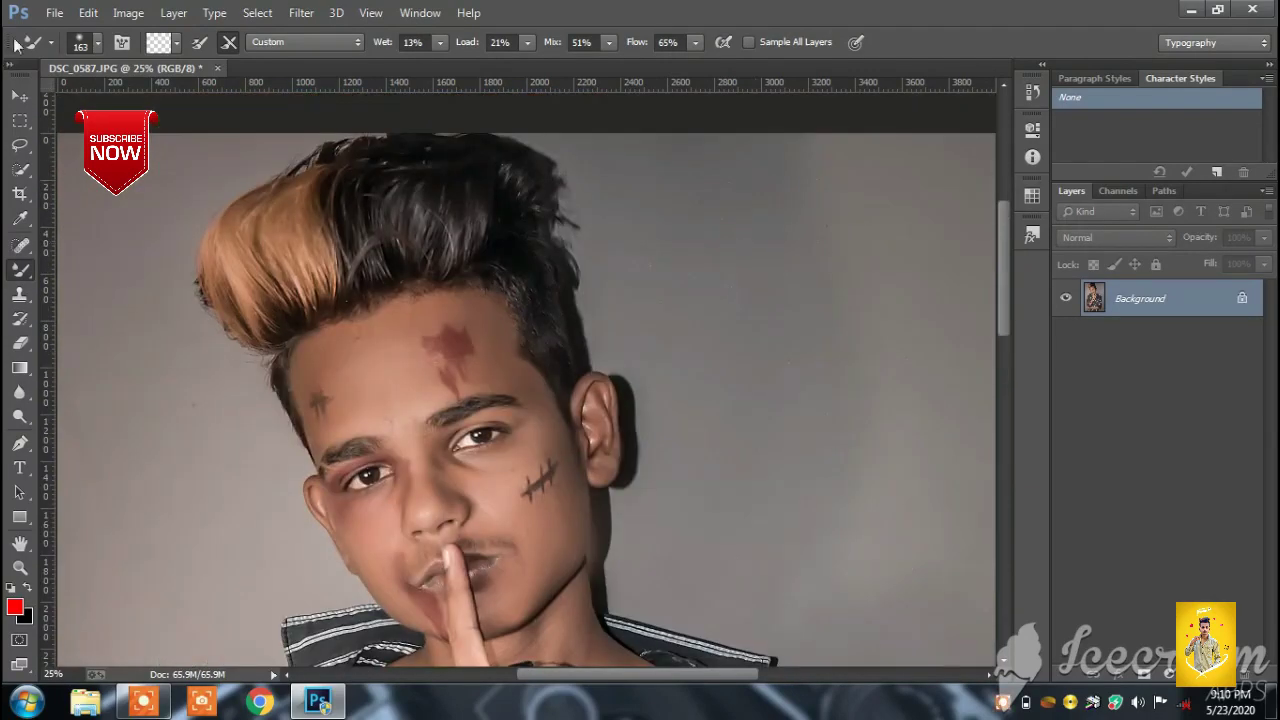
Step: Place the IMG_8463jjj eye image as a linked layer from the Download eyes folder
{"action": "left_click", "coordinate": [54, 12]}
{"action": "left_click", "coordinate": [132, 300]}
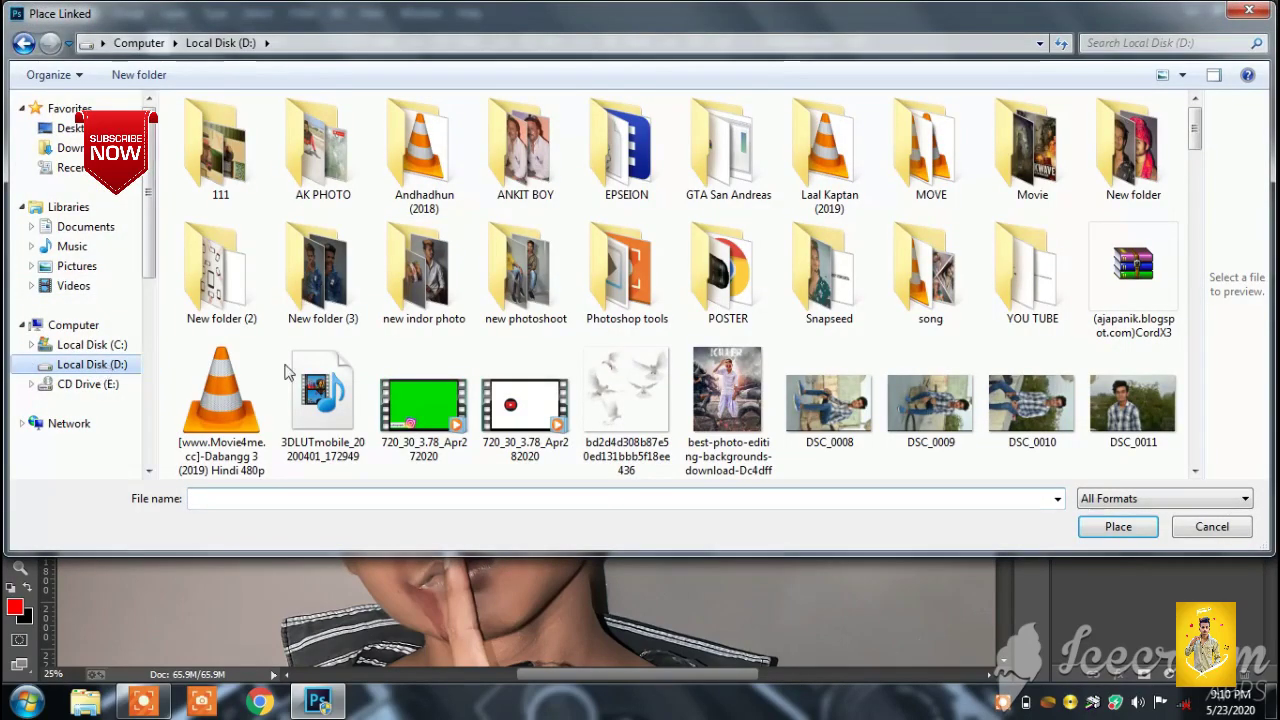
{"action": "double_click", "coordinate": [626, 270]}
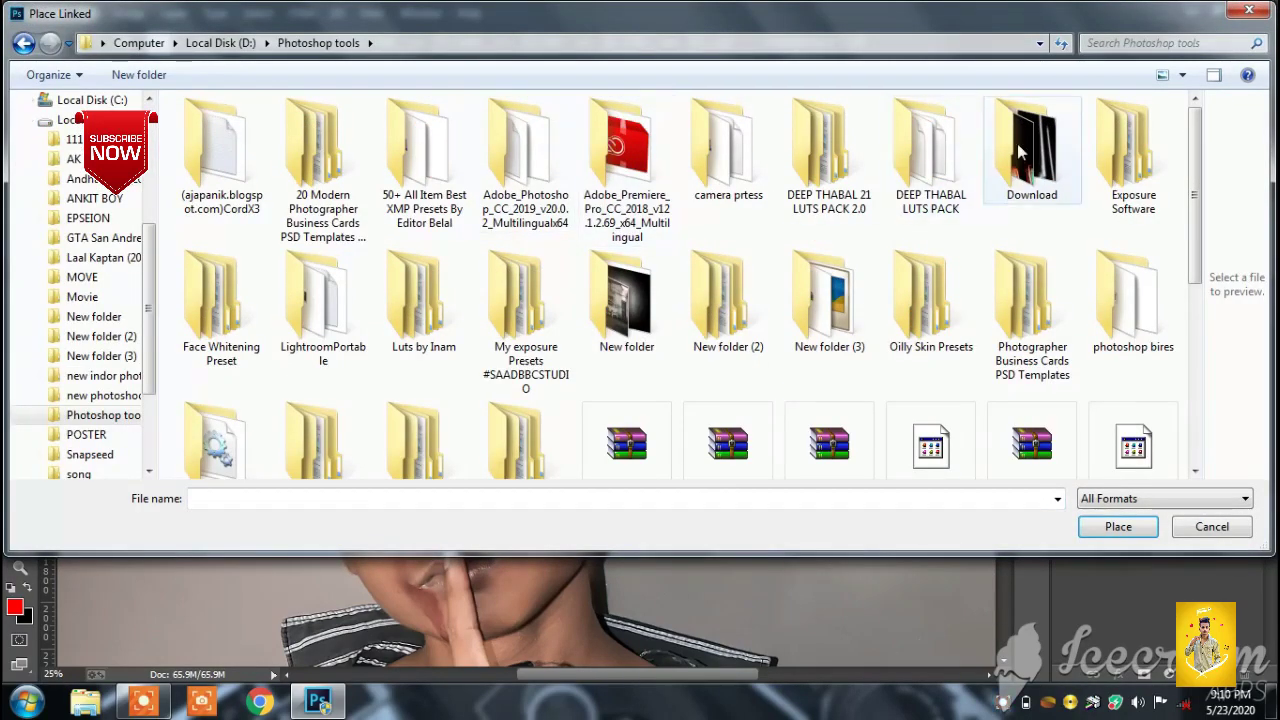
{"action": "double_click", "coordinate": [1020, 150]}
{"action": "double_click", "coordinate": [405, 168]}
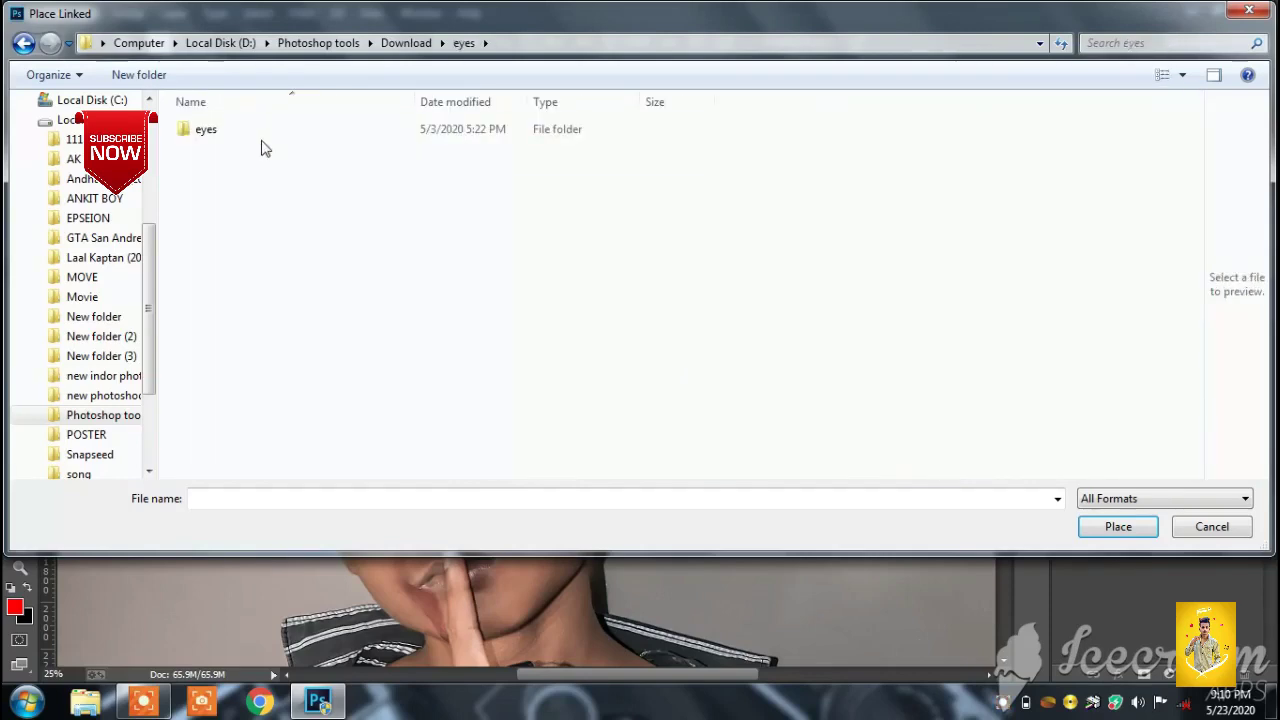
{"action": "double_click", "coordinate": [230, 129]}
{"action": "double_click", "coordinate": [338, 145]}
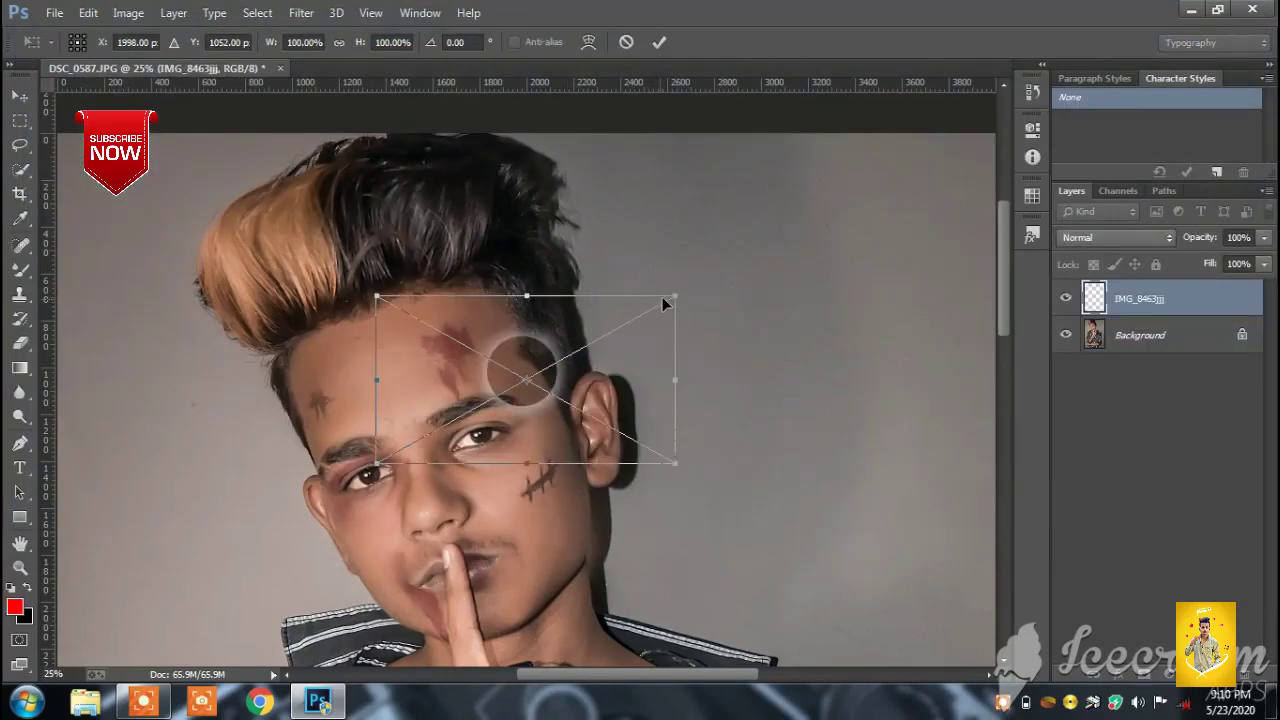
Step: Scale the eye image to about 26% and move it over the left eye
{"action": "left_click_drag", "start_coordinate": [662, 297], "coordinate": [455, 421]}
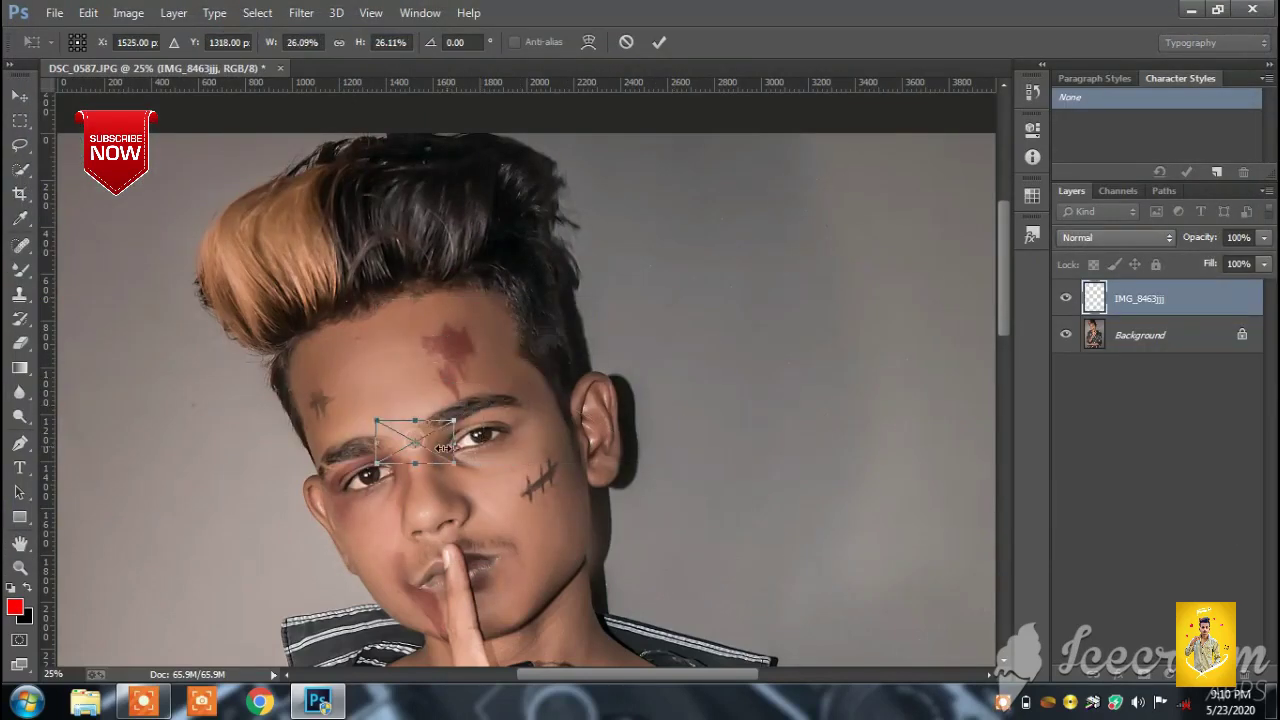
{"action": "left_click_drag", "start_coordinate": [443, 448], "coordinate": [398, 492]}
{"action": "left_click", "coordinate": [394, 458], "text": "ctrl"}
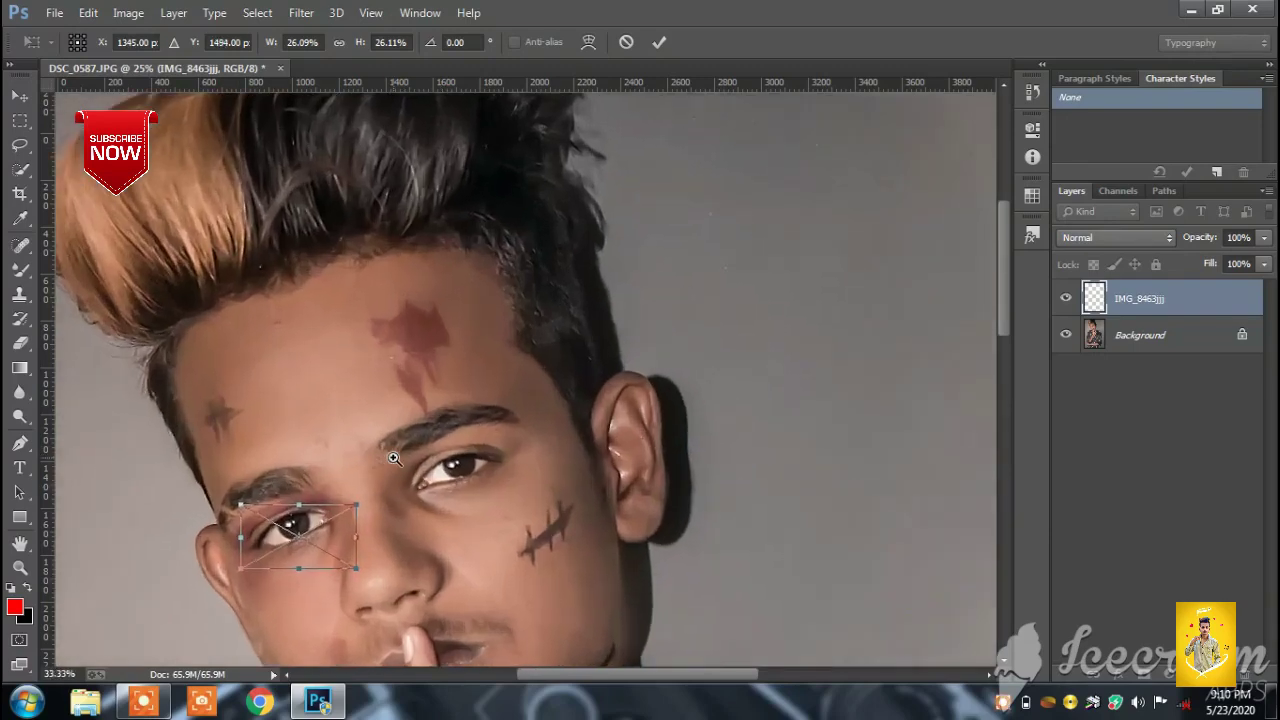
{"action": "left_click", "coordinate": [394, 458], "text": "ctrl"}
{"action": "left_click", "coordinate": [394, 458], "text": "ctrl"}
{"action": "scroll", "coordinate": [480, 560], "scroll_direction": "down", "scroll_amount": 1}
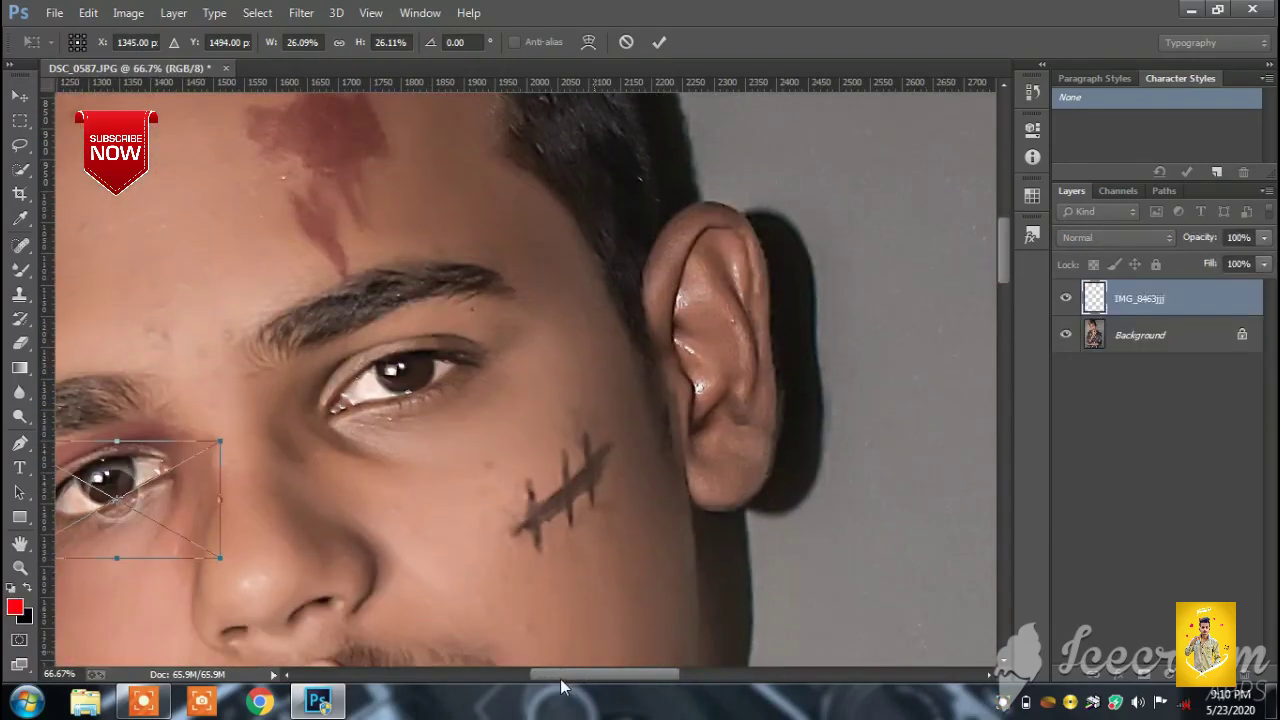
{"action": "left_click_drag", "start_coordinate": [562, 686], "coordinate": [537, 686]}
{"action": "left_click_drag", "start_coordinate": [450, 521], "coordinate": [452, 508]}
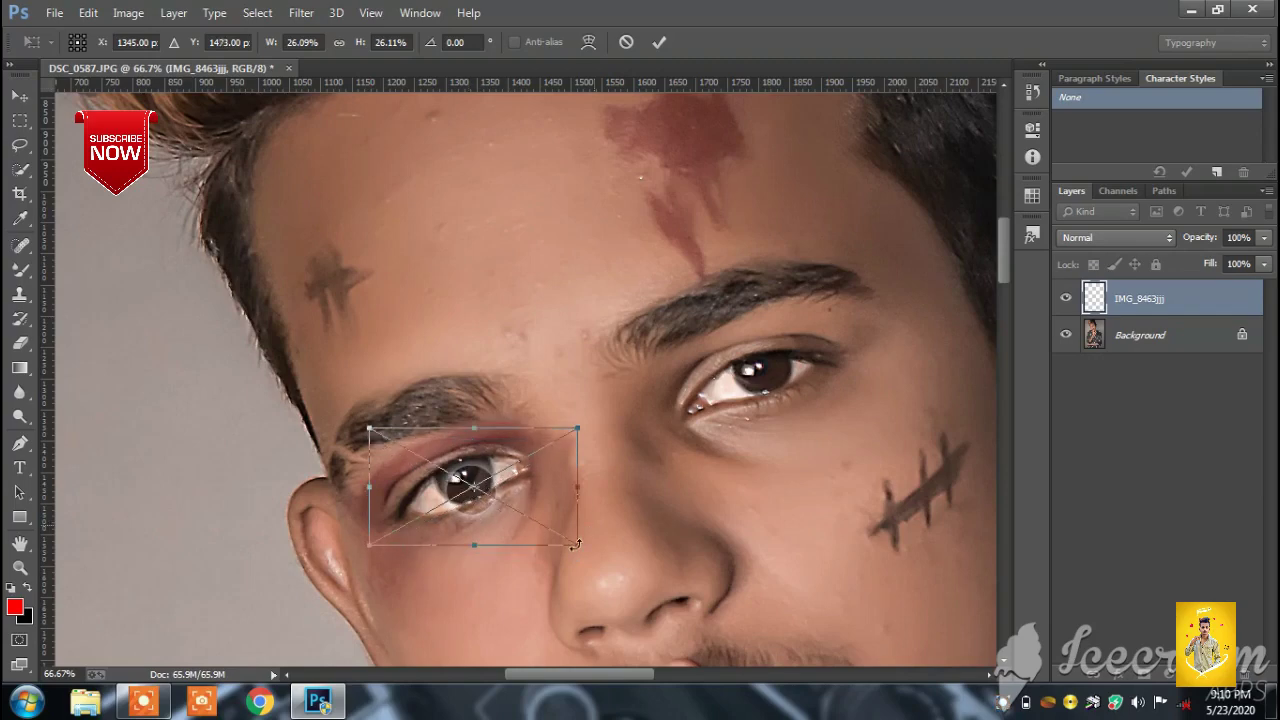
{"action": "mouse_move", "coordinate": [576, 544]}
{"action": "left_mouse_down"}
{"action": "mouse_move", "coordinate": [491, 492]}
{"action": "mouse_move", "coordinate": [481, 504]}
{"action": "mouse_move", "coordinate": [543, 537]}
{"action": "left_mouse_up"}
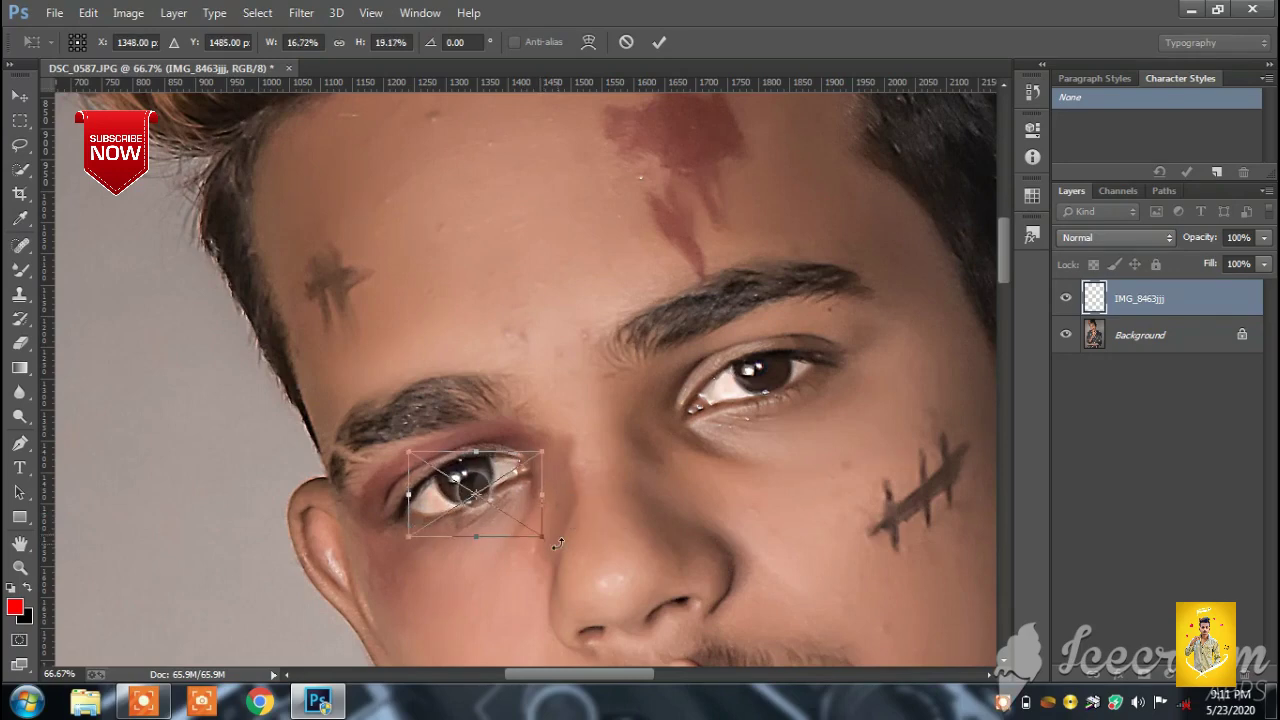
Step: Shorten the eye image and nudge it up and left to fit the eye
{"action": "key", "text": "Up"}
{"action": "key", "text": "Up"}
{"action": "key", "text": "Up"}
{"action": "key", "text": "Left"}
{"action": "key", "text": "Left"}
{"action": "key", "text": "Left"}
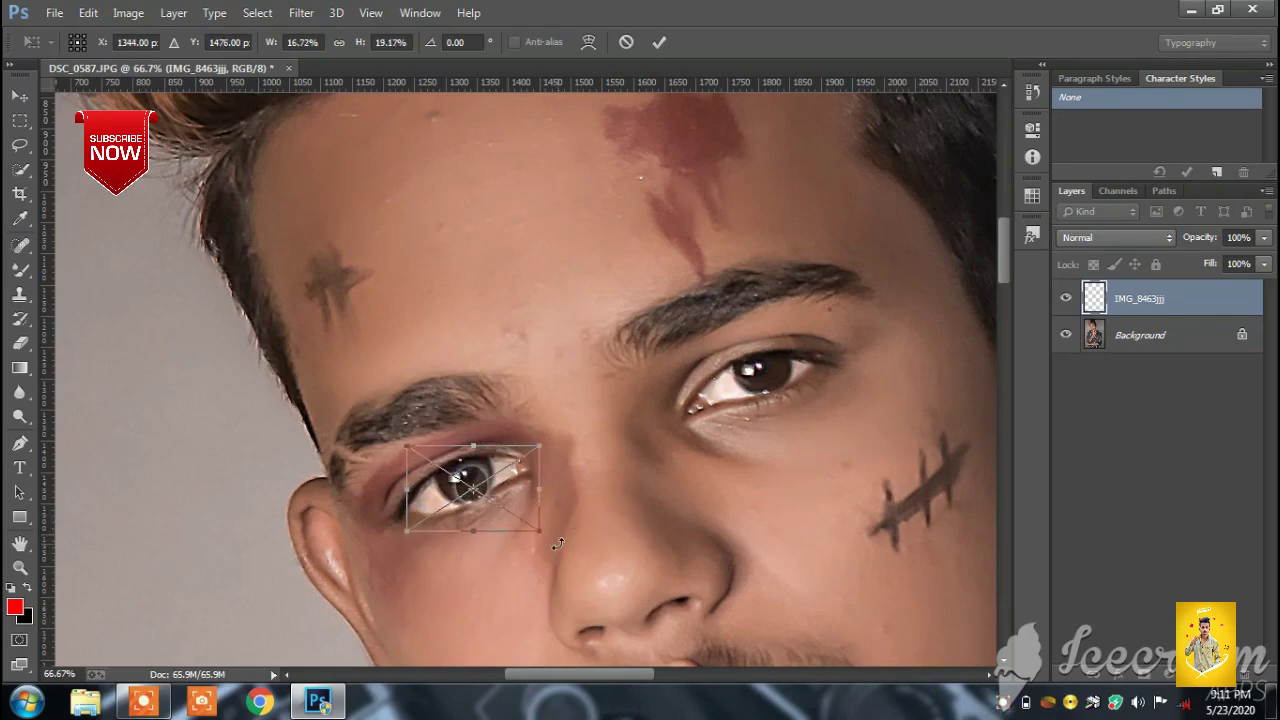
{"action": "key", "text": "Up"}
{"action": "key", "text": "Up"}
{"action": "key", "text": "Up"}
{"action": "key", "text": "Left"}
{"action": "key", "text": "Left"}
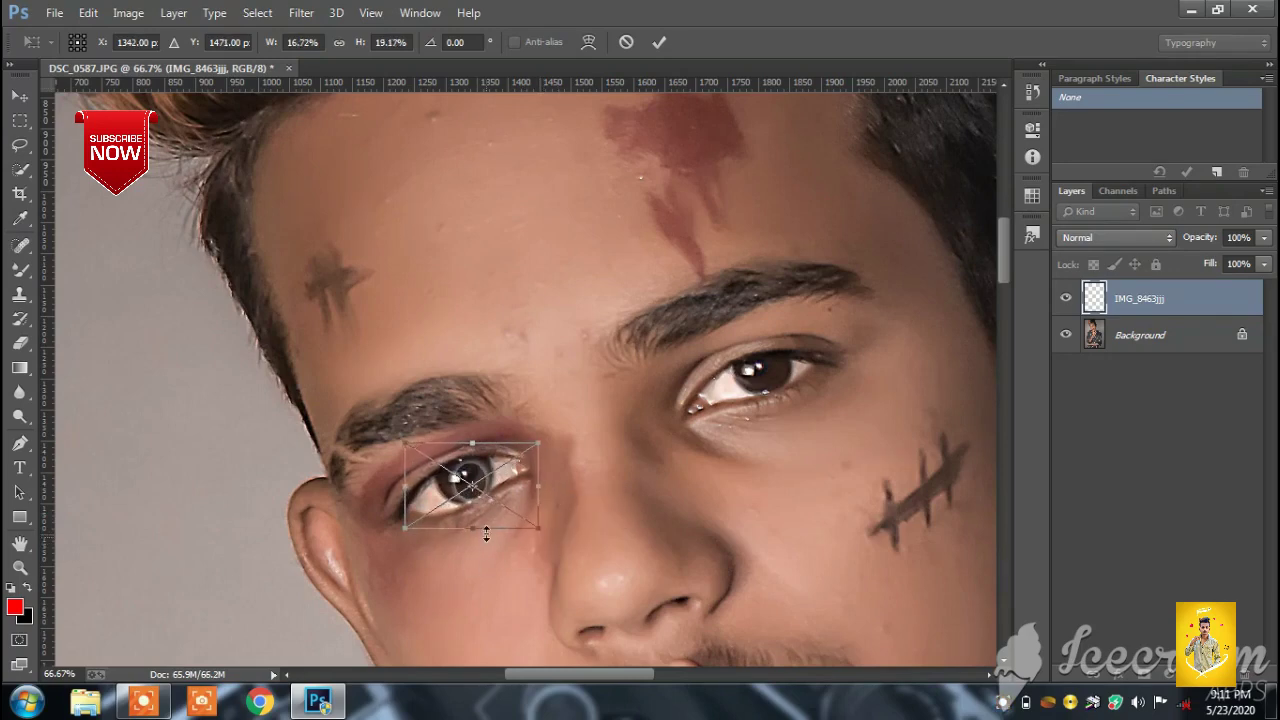
{"action": "left_click_drag", "start_coordinate": [478, 528], "coordinate": [476, 512]}
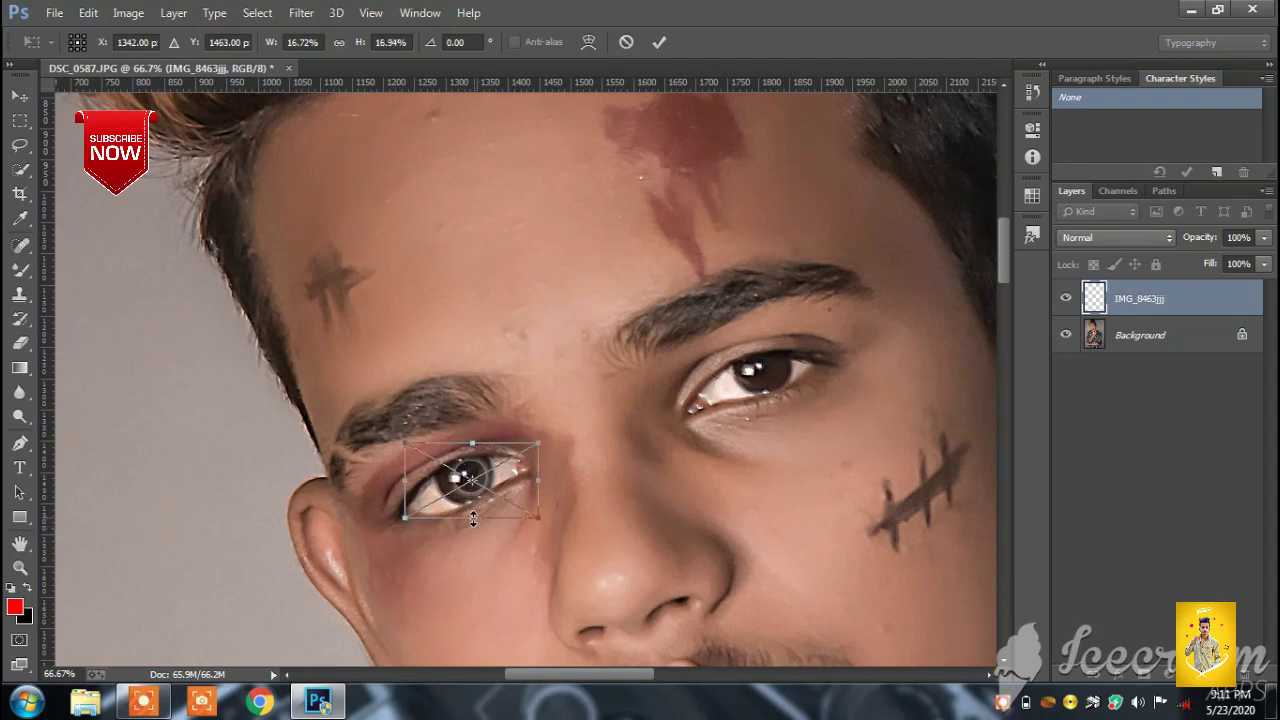
{"action": "key", "text": "Left"}
{"action": "key", "text": "Left"}
{"action": "key", "text": "Left"}
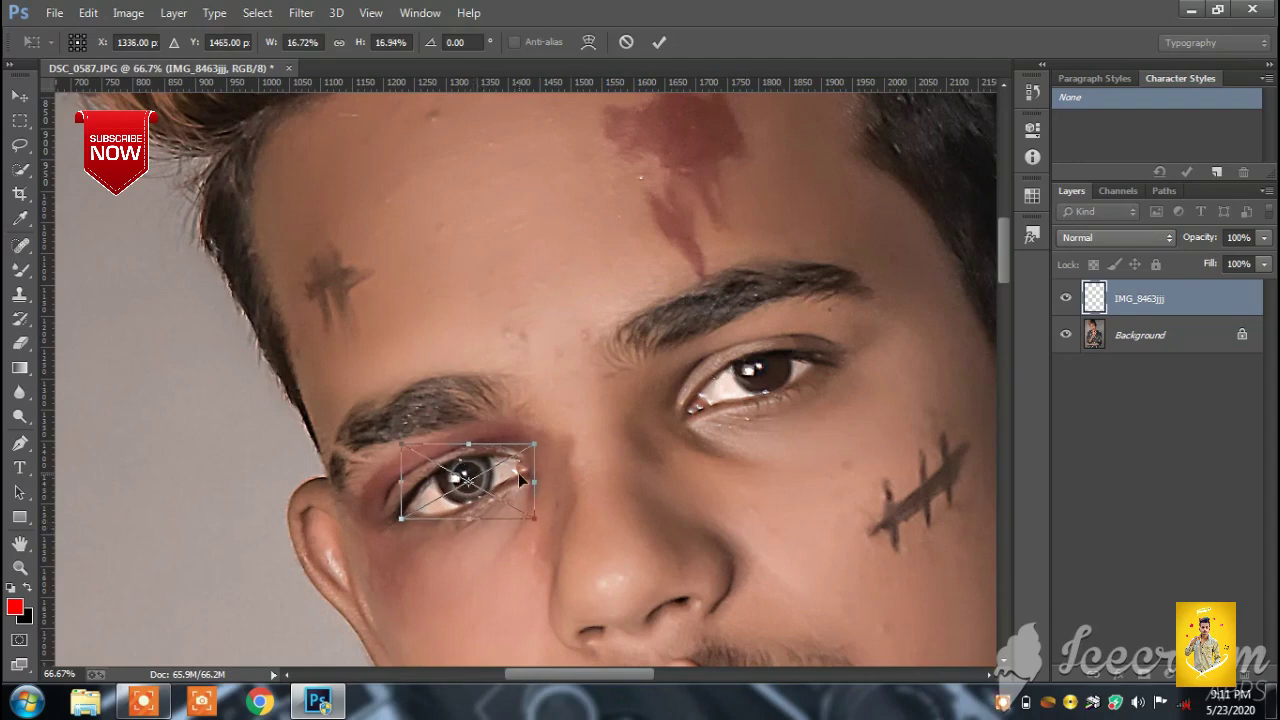
{"action": "key", "text": "Left"}
{"action": "key", "text": "Left"}
{"action": "key", "text": "Left"}
Step: Commit the eye transform, then duplicate it and move the copy onto the right eye
{"action": "left_click", "coordinate": [660, 43]}
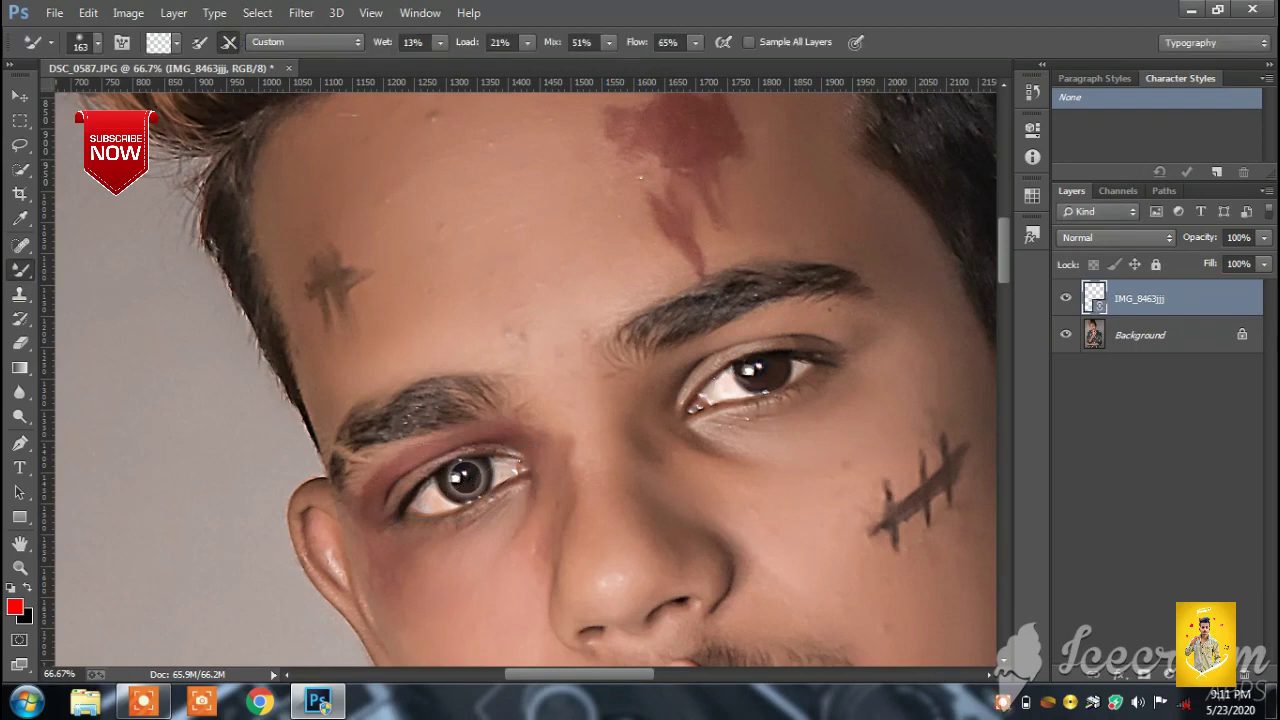
{"action": "key", "text": "ctrl+j"}
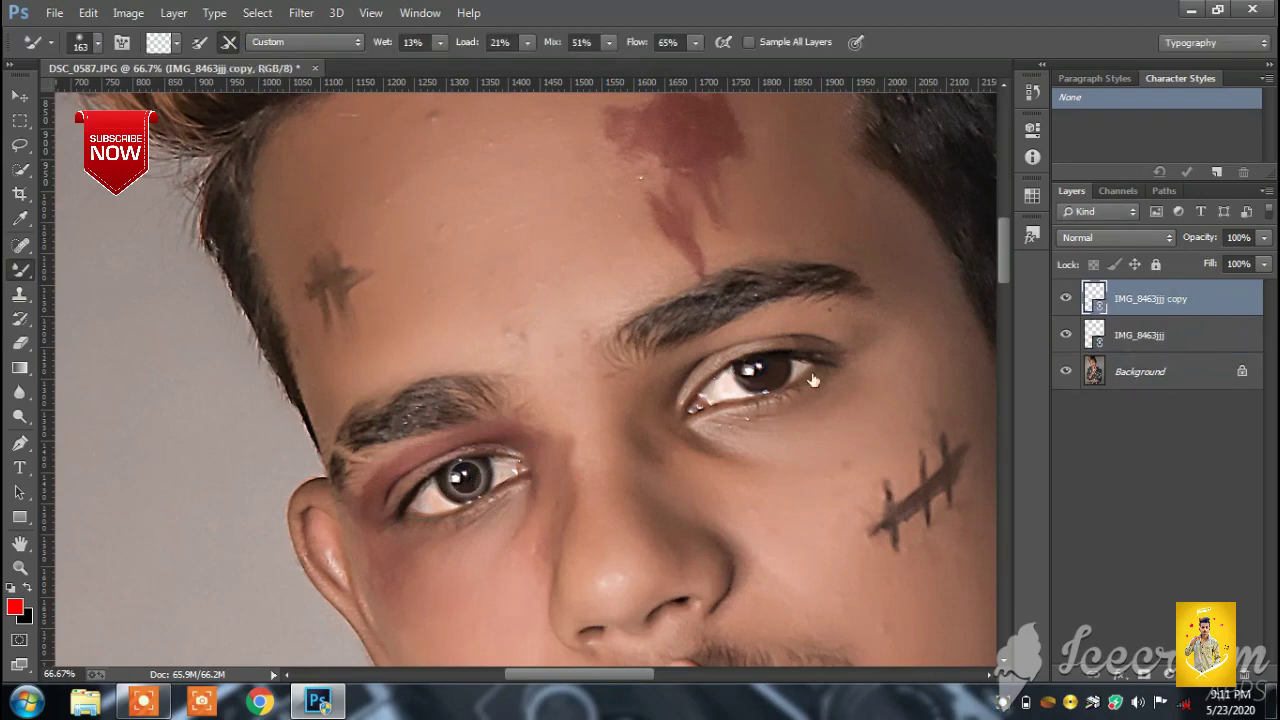
{"action": "left_click_drag", "start_coordinate": [537, 495], "coordinate": [778, 372]}
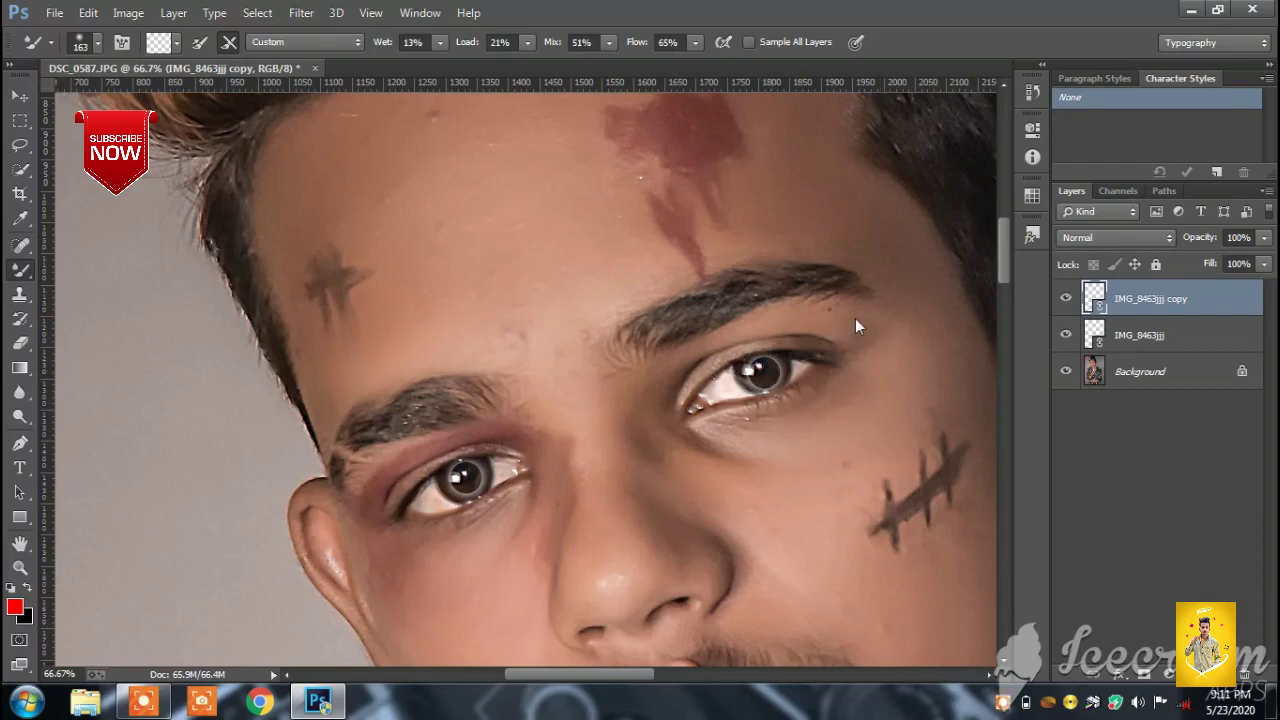
{"action": "left_click", "coordinate": [856, 326]}
{"action": "left_click", "coordinate": [613, 286]}
Step: Merge all visible layers, including both eye overlays, into a single Background layer
{"action": "key", "text": "ctrl+minus"}
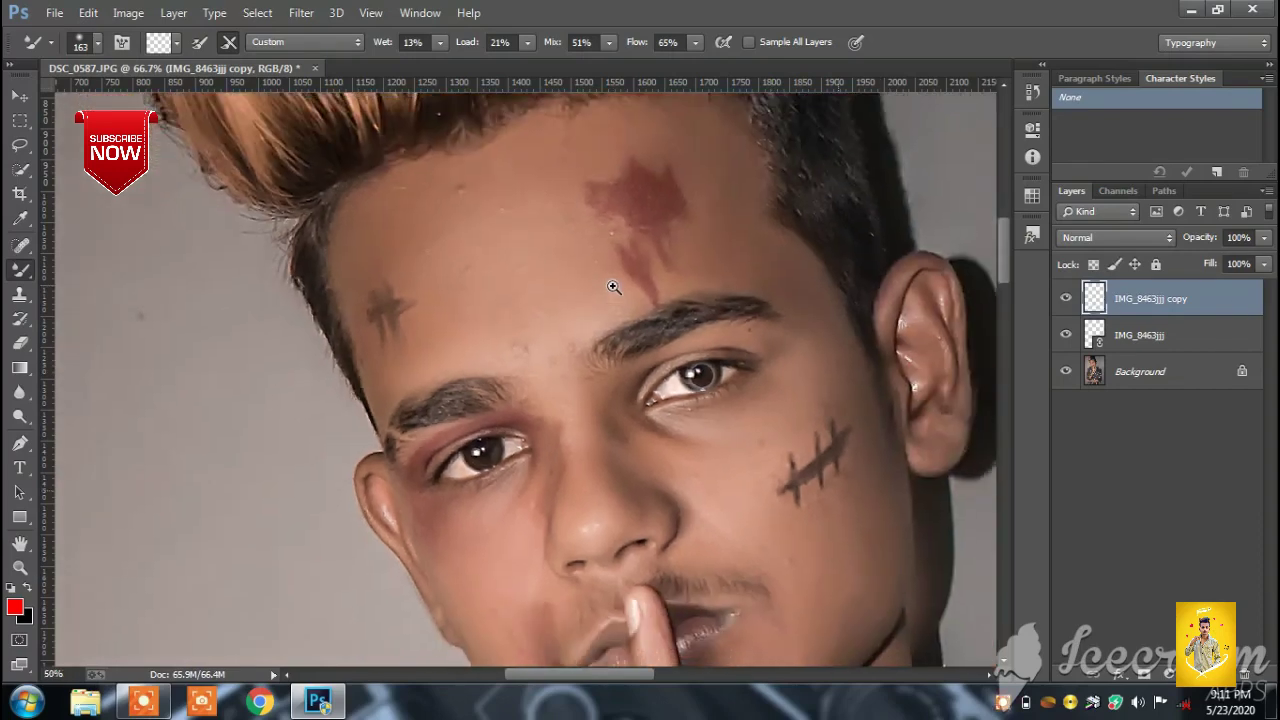
{"action": "key", "text": "ctrl+minus"}
{"action": "key", "text": "ctrl+minus"}
{"action": "key", "text": "ctrl+minus"}
{"action": "key", "text": "ctrl+minus"}
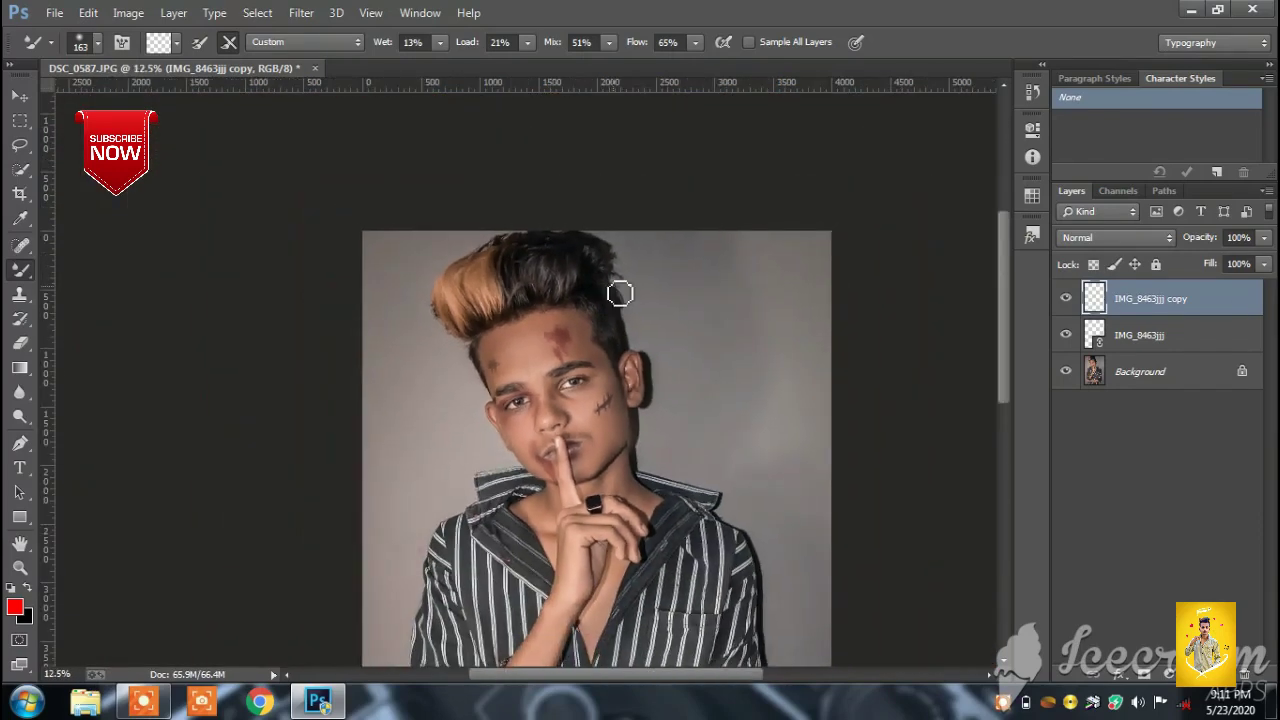
{"action": "scroll", "coordinate": [914, 420], "scroll_direction": "down", "scroll_amount": 1}
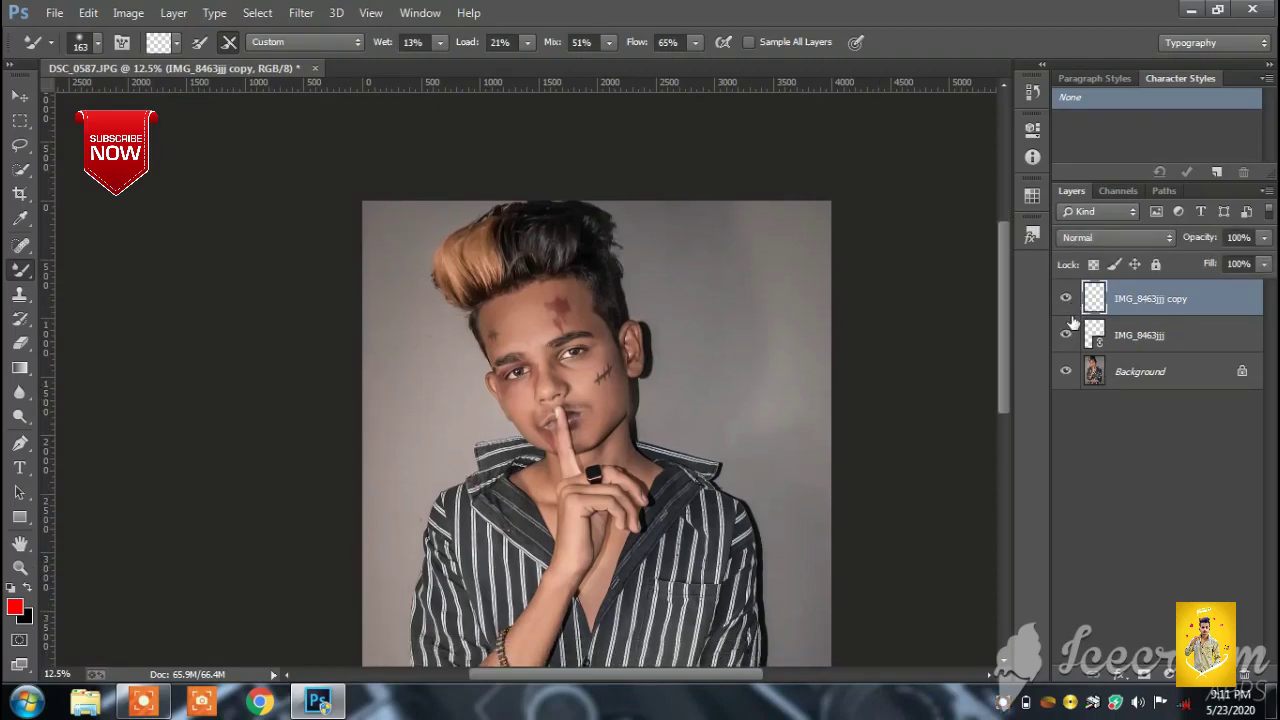
{"action": "right_click", "coordinate": [1140, 303]}
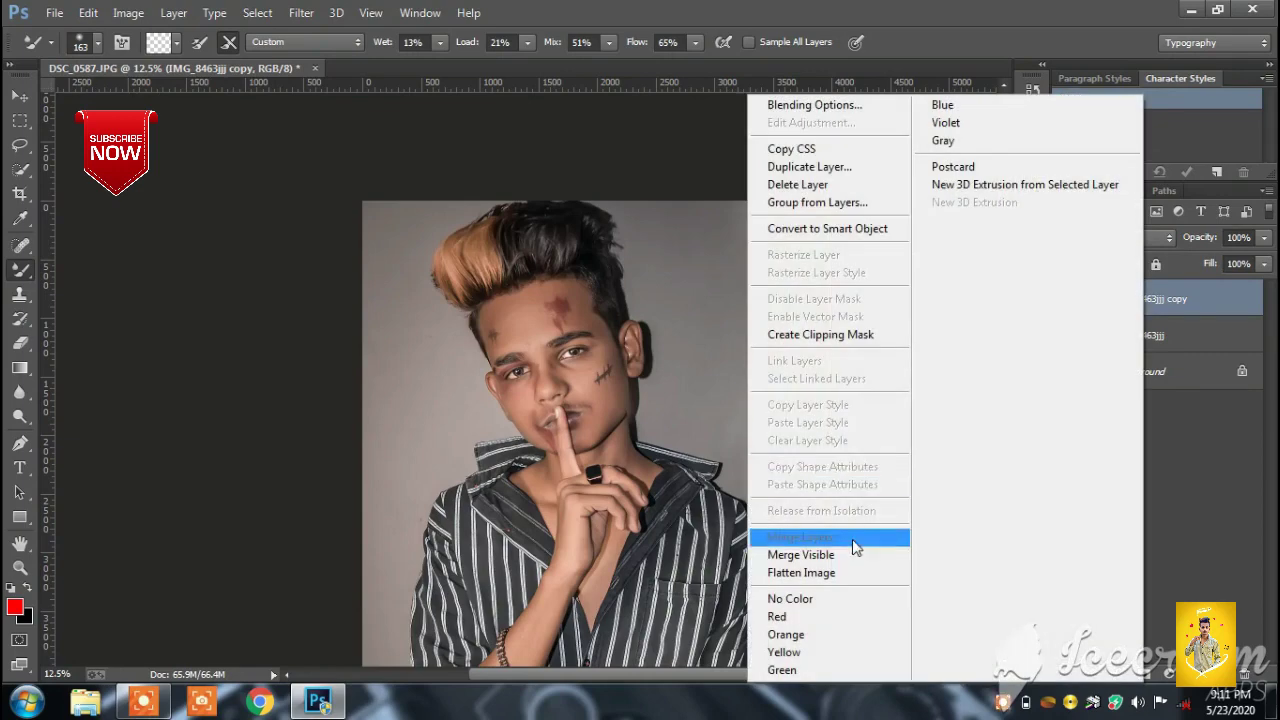
{"action": "left_click", "coordinate": [853, 556]}
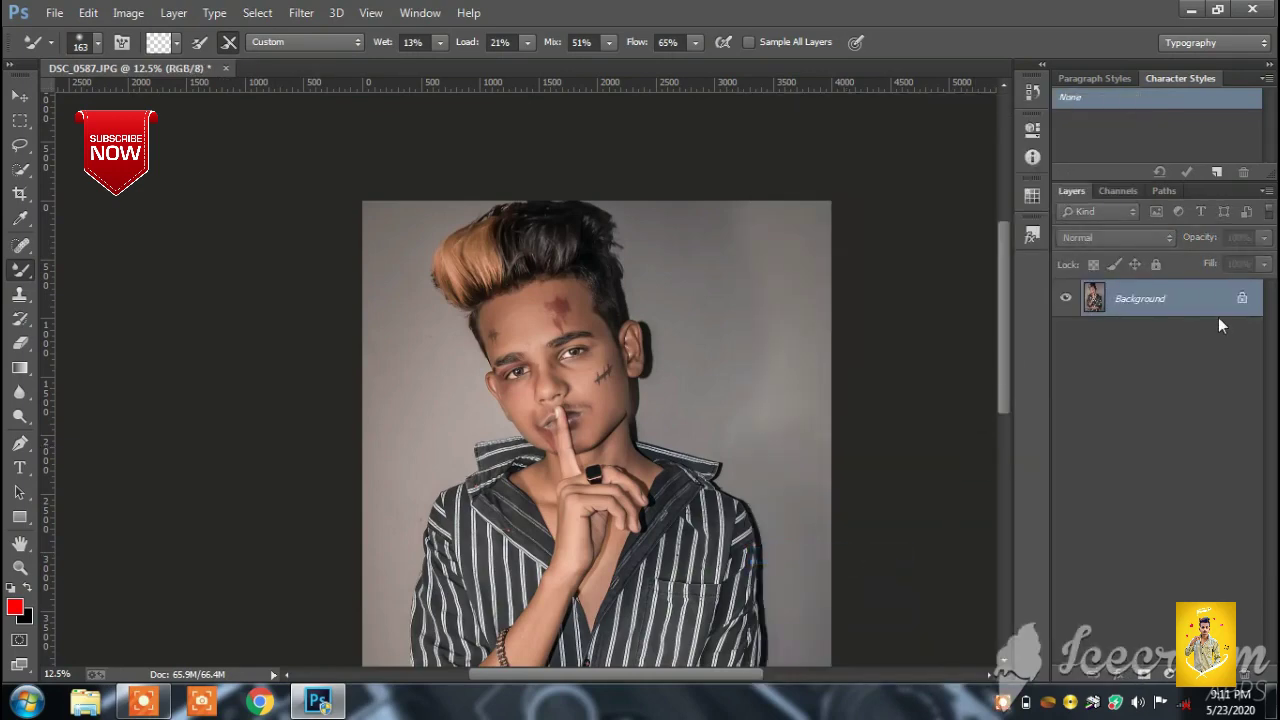
{"action": "key", "text": "ctrl+minus"}
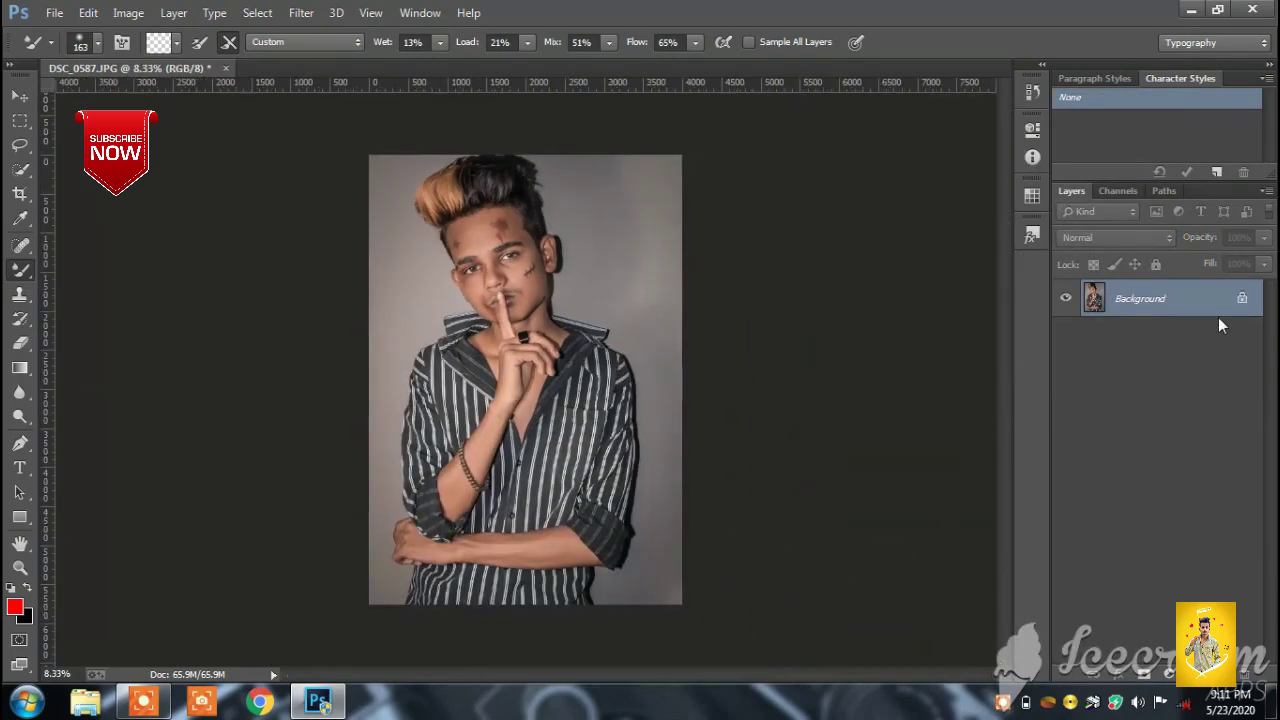
{"action": "key", "text": "ctrl+plus"}
Step: Add a new empty layer, set the foreground colour to red, and select the regular Brush Tool
{"action": "key", "text": "ctrl+shift+alt+n"}
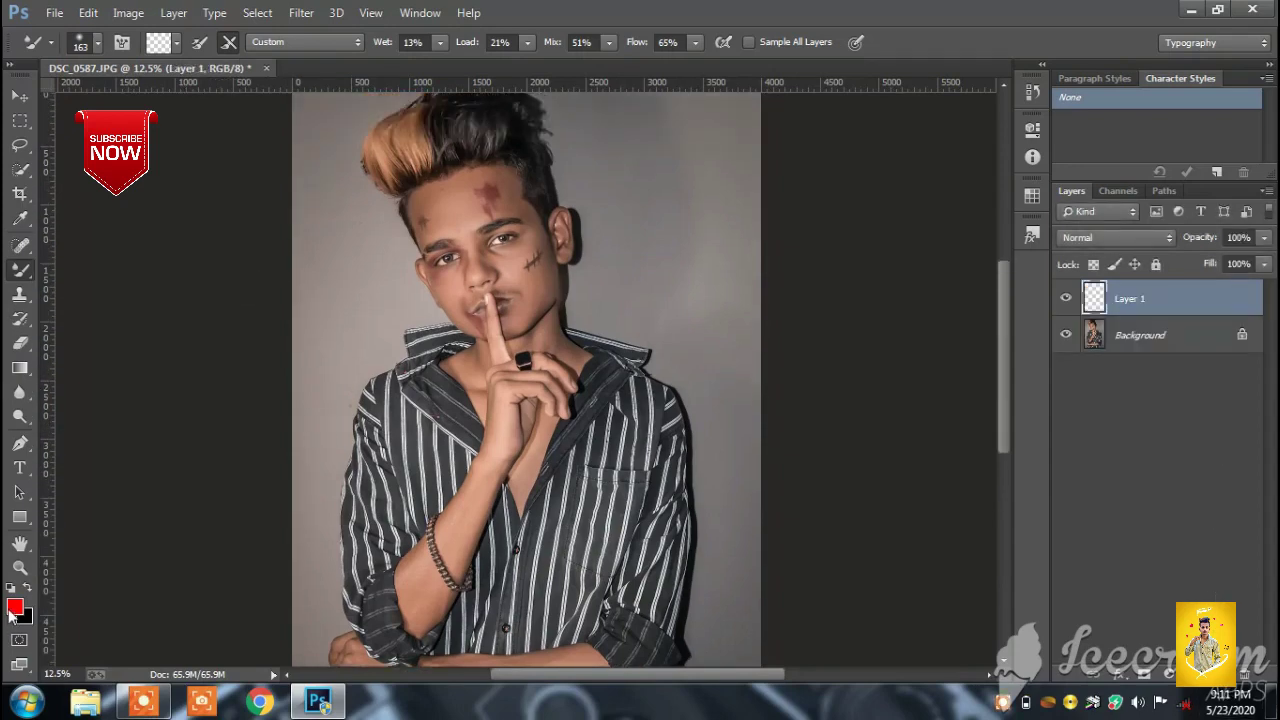
{"action": "left_click", "coordinate": [13, 608]}
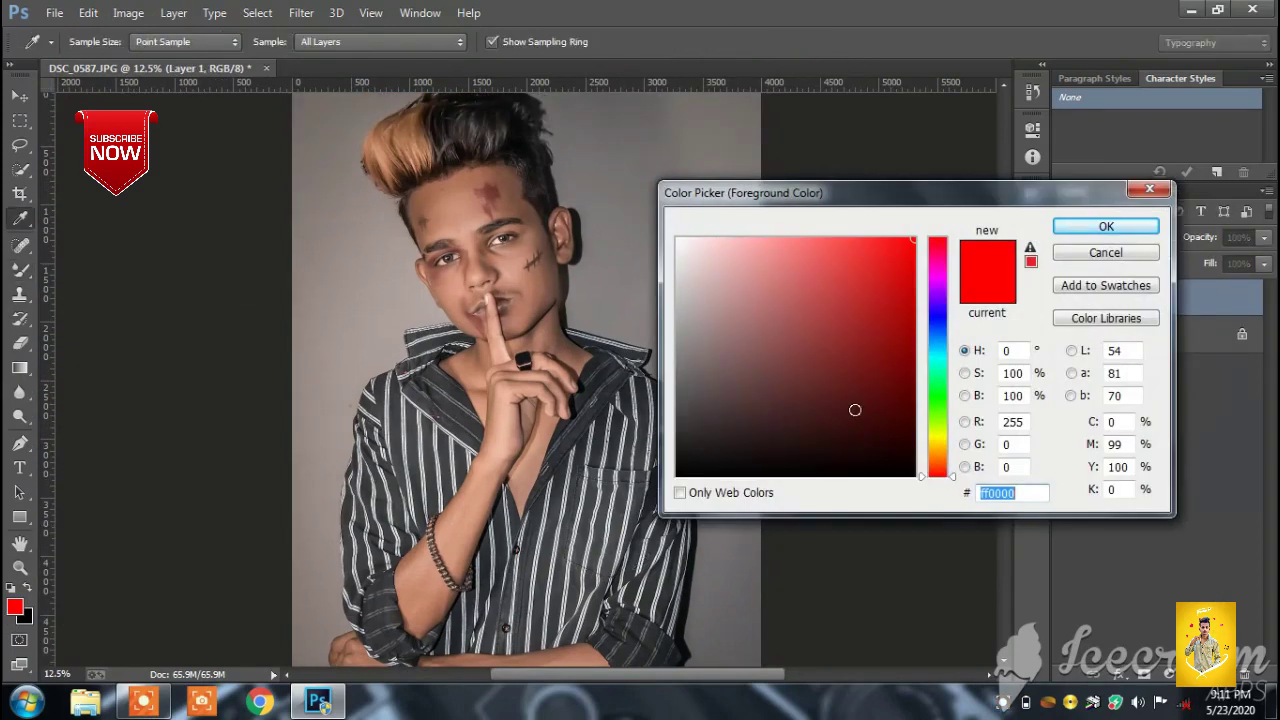
{"action": "left_click", "coordinate": [1077, 228]}
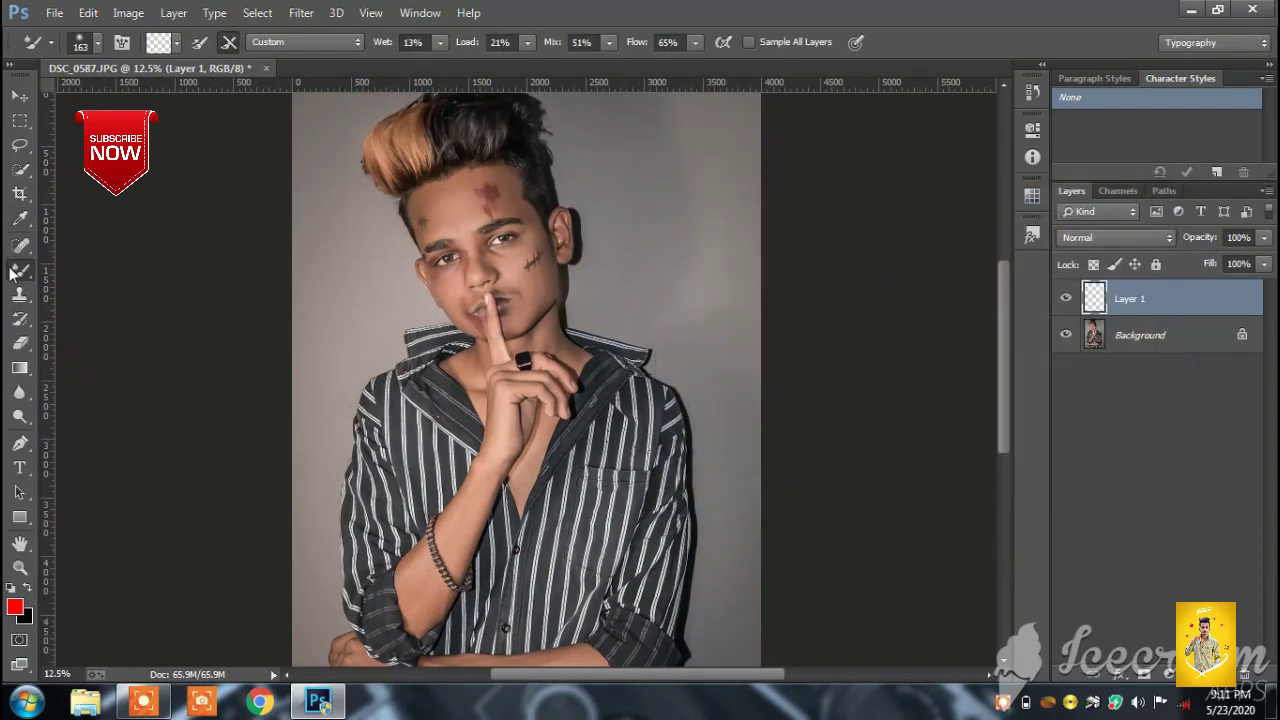
{"action": "right_click", "coordinate": [20, 268]}
{"action": "left_click", "coordinate": [115, 275]}
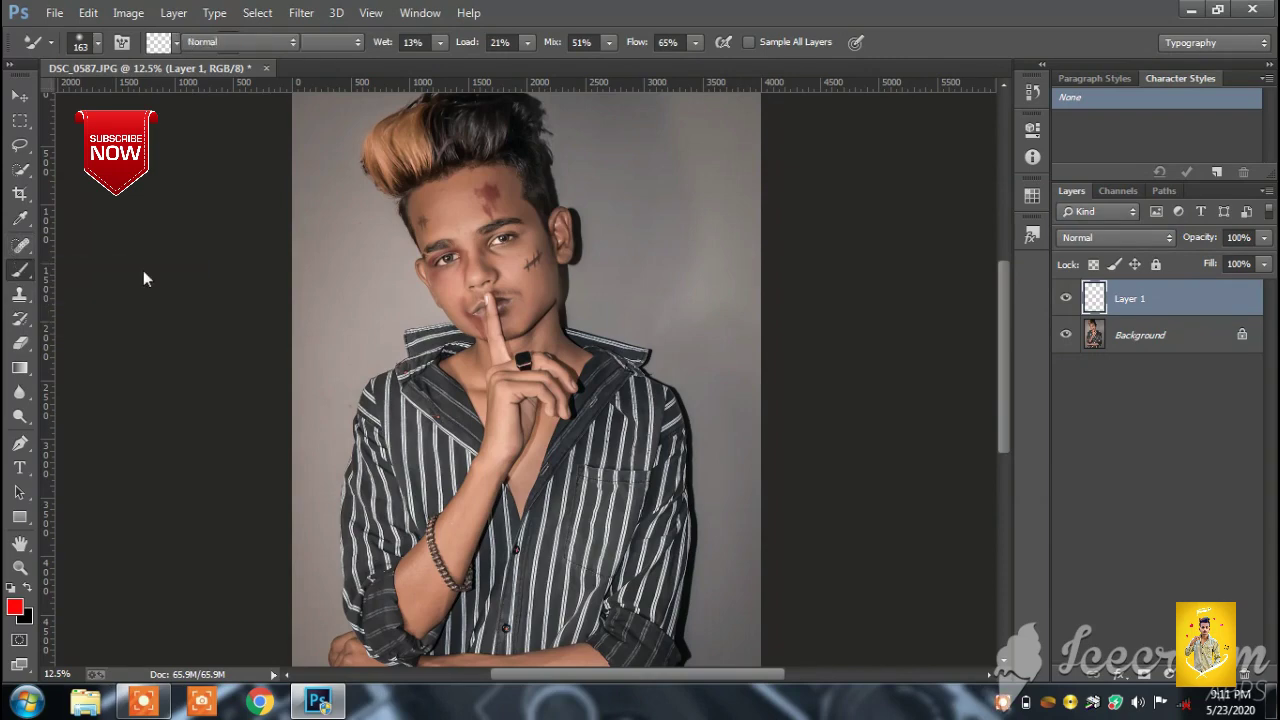
Step: Paint red over the forehead mark and down the left side of the lips
{"action": "scroll", "coordinate": [280, 294], "scroll_direction": "up", "scroll_amount": 4}
{"action": "scroll", "coordinate": [390, 310], "scroll_direction": "up", "scroll_amount": 1}
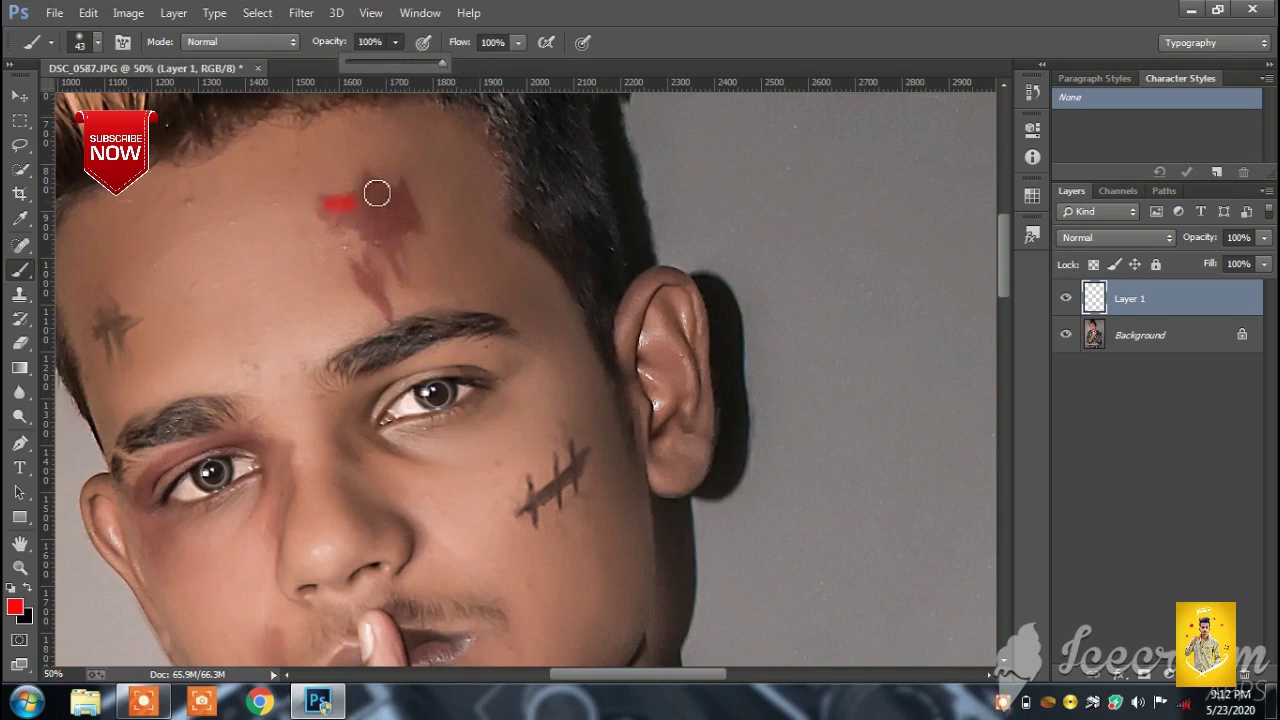
{"action": "mouse_move", "coordinate": [337, 203]}
{"action": "left_mouse_down"}
{"action": "mouse_move", "coordinate": [395, 228]}
{"action": "mouse_move", "coordinate": [380, 210]}
{"action": "mouse_move", "coordinate": [363, 281]}
{"action": "mouse_move", "coordinate": [378, 312]}
{"action": "mouse_move", "coordinate": [372, 300]}
{"action": "mouse_move", "coordinate": [400, 266]}
{"action": "mouse_move", "coordinate": [404, 278]}
{"action": "left_mouse_up"}
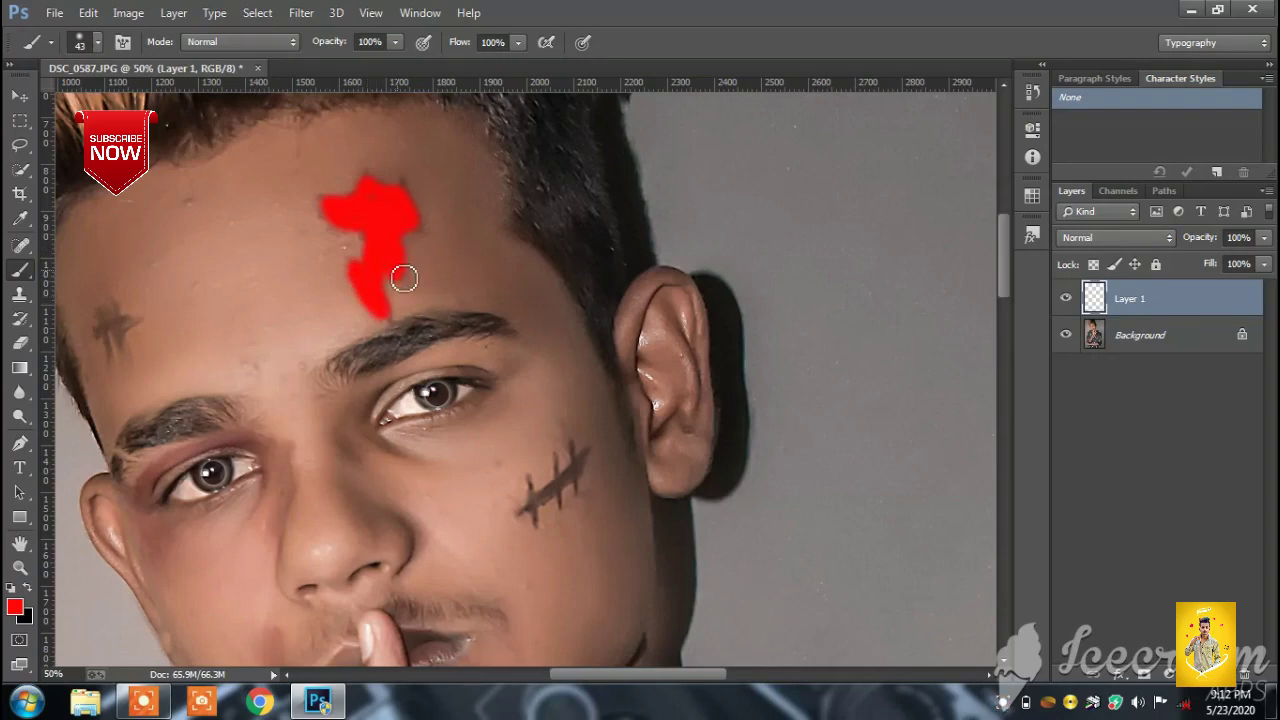
{"action": "scroll", "coordinate": [387, 214], "scroll_direction": "down", "scroll_amount": 1}
{"action": "scroll", "coordinate": [186, 400], "scroll_direction": "down", "scroll_amount": 2}
{"action": "scroll", "coordinate": [262, 543], "scroll_direction": "down", "scroll_amount": 4}
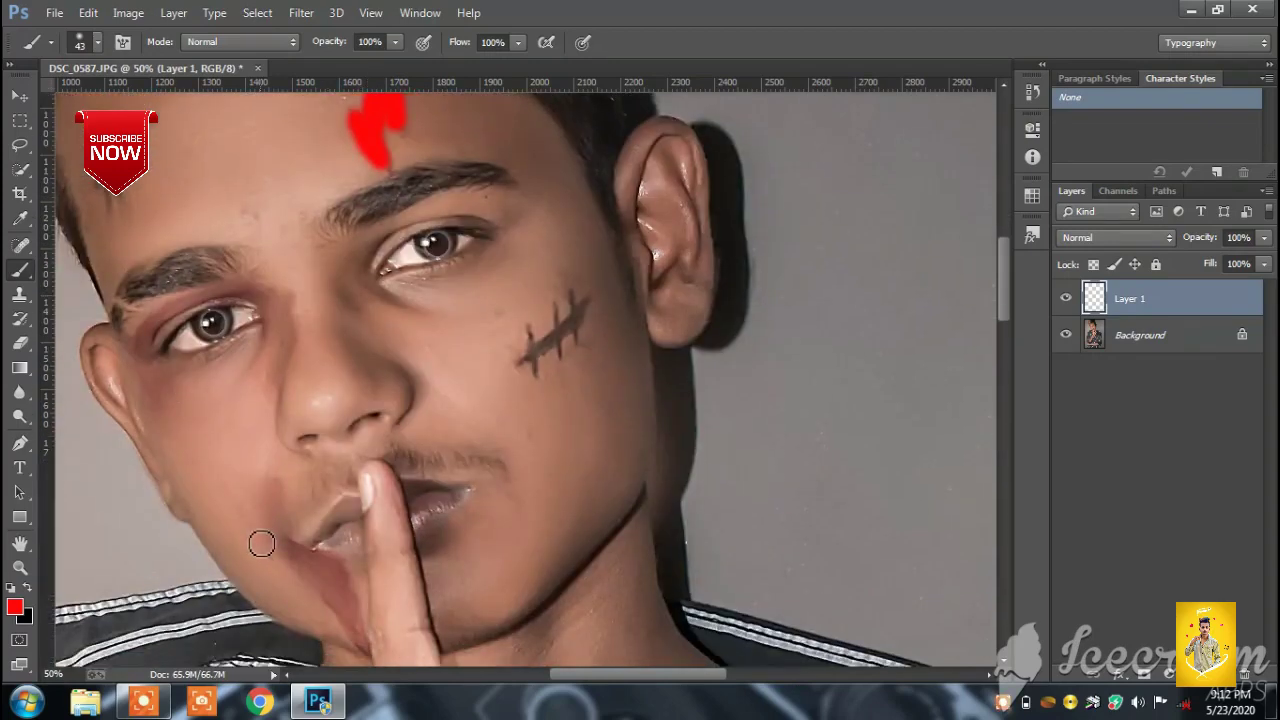
{"action": "scroll", "coordinate": [262, 543], "scroll_direction": "down", "scroll_amount": 2}
{"action": "mouse_move", "coordinate": [272, 422]}
{"action": "left_mouse_down"}
{"action": "mouse_move", "coordinate": [294, 500]}
{"action": "mouse_move", "coordinate": [366, 563]}
{"action": "mouse_move", "coordinate": [340, 515]}
{"action": "mouse_move", "coordinate": [285, 470]}
{"action": "mouse_move", "coordinate": [331, 511]}
{"action": "left_mouse_up"}
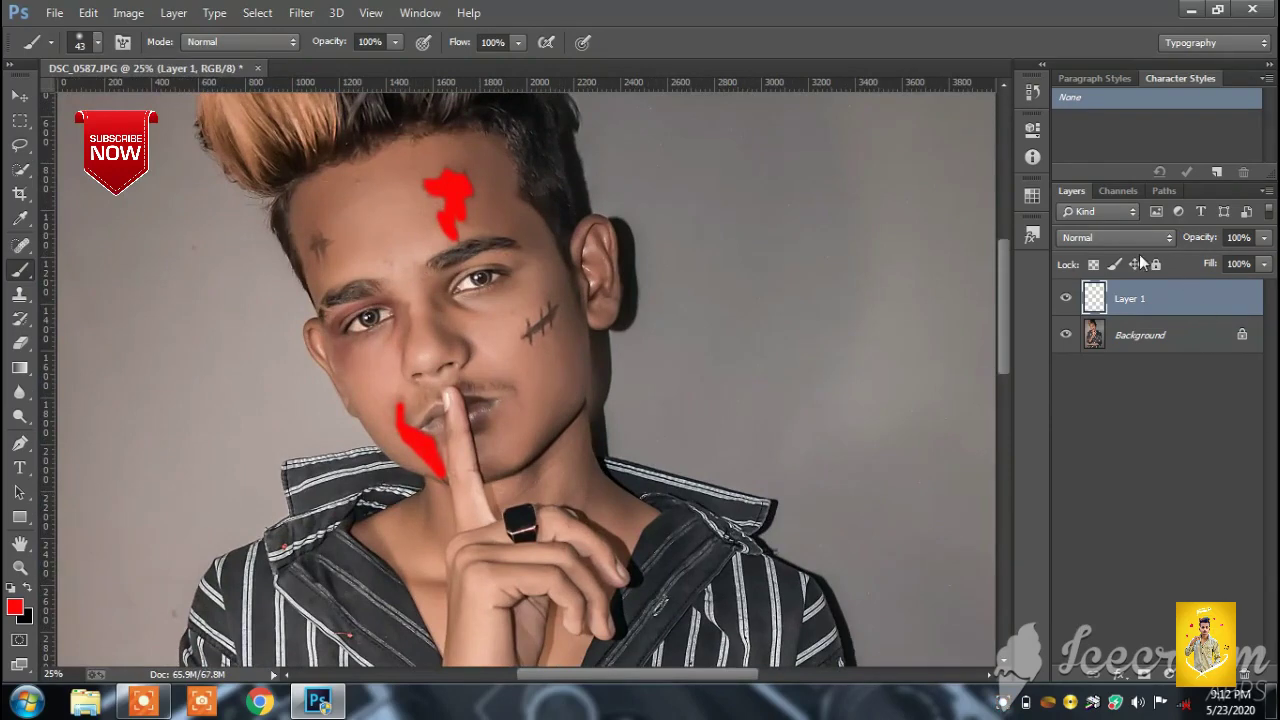
Step: Try several blend modes on the red paint layer and settle on Darken
{"action": "left_click", "coordinate": [1116, 237]}
{"action": "left_click", "coordinate": [1086, 164]}
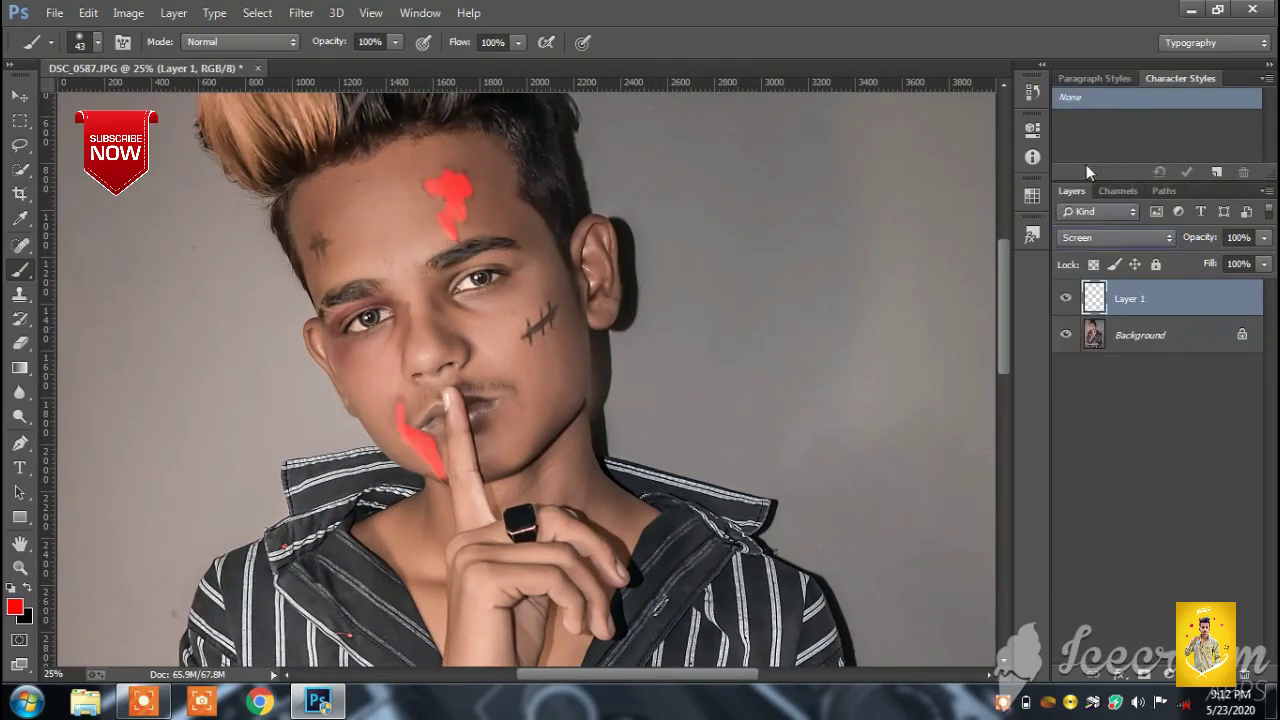
{"action": "key", "text": "Down"}
{"action": "key", "text": "Down"}
{"action": "key", "text": "Down"}
{"action": "key", "text": "Down"}
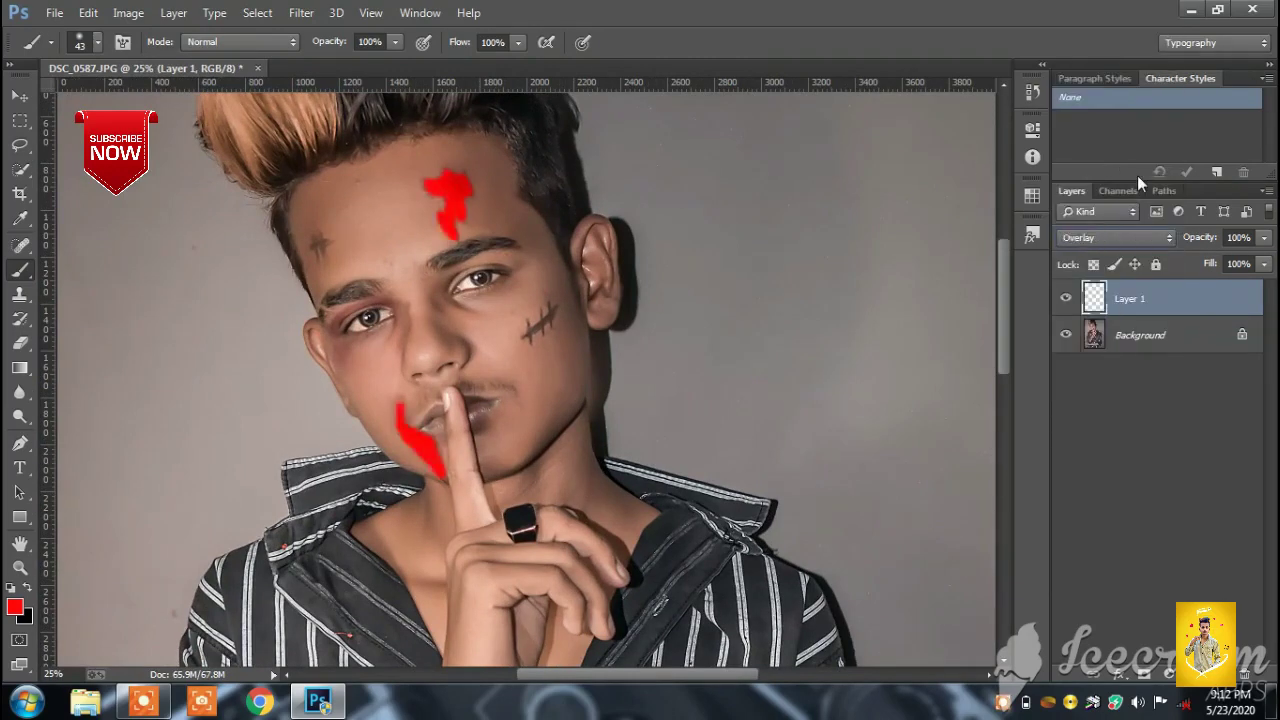
{"action": "key", "text": "Down"}
{"action": "key", "text": "Down"}
{"action": "key", "text": "Down"}
{"action": "key", "text": "Down"}
{"action": "key", "text": "Down"}
{"action": "key", "text": "Down"}
{"action": "key", "text": "Down"}
{"action": "key", "text": "Down"}
{"action": "key", "text": "Down"}
{"action": "key", "text": "Down"}
{"action": "key", "text": "Down"}
{"action": "key", "text": "Down"}
{"action": "key", "text": "Down"}
{"action": "key", "text": "Down"}
{"action": "key", "text": "Up"}
{"action": "key", "text": "Up"}
{"action": "key", "text": "Up"}
{"action": "key", "text": "Up"}
{"action": "key", "text": "Up"}
{"action": "key", "text": "Up"}
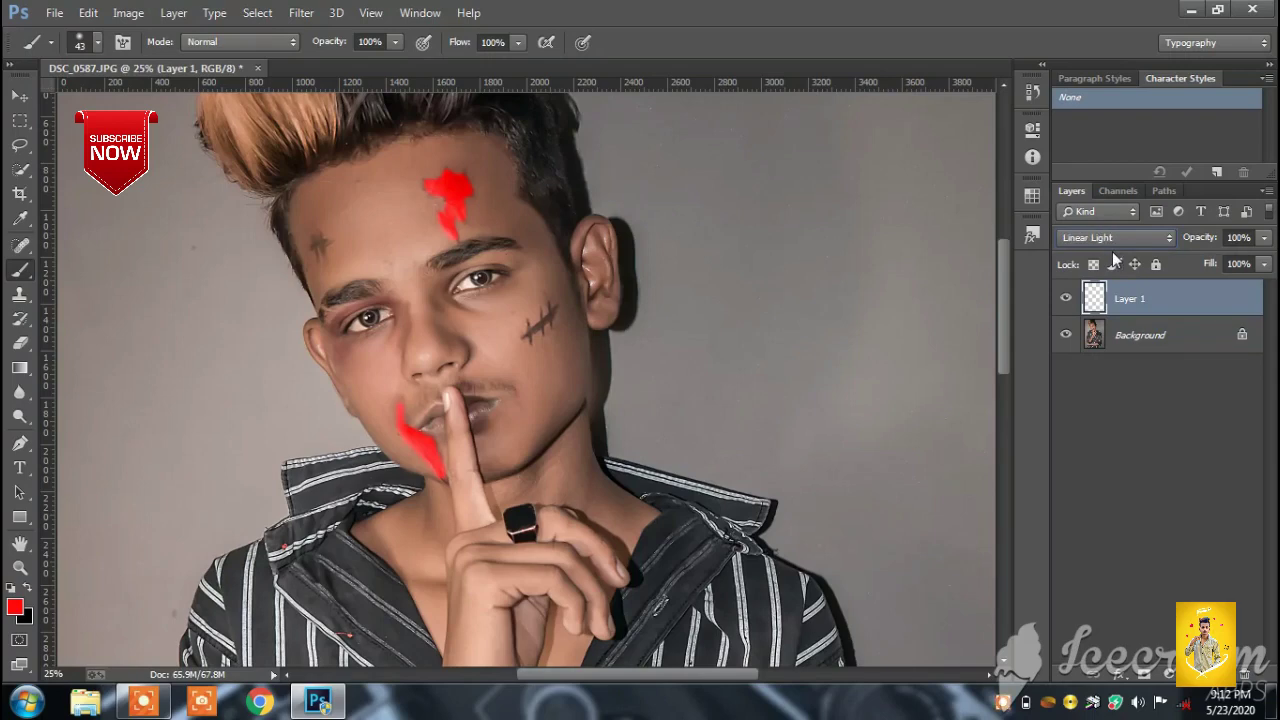
{"action": "key", "text": "Up"}
{"action": "key", "text": "Up"}
{"action": "key", "text": "Up"}
{"action": "key", "text": "Up"}
{"action": "key", "text": "Up"}
{"action": "key", "text": "Up"}
{"action": "key", "text": "Up"}
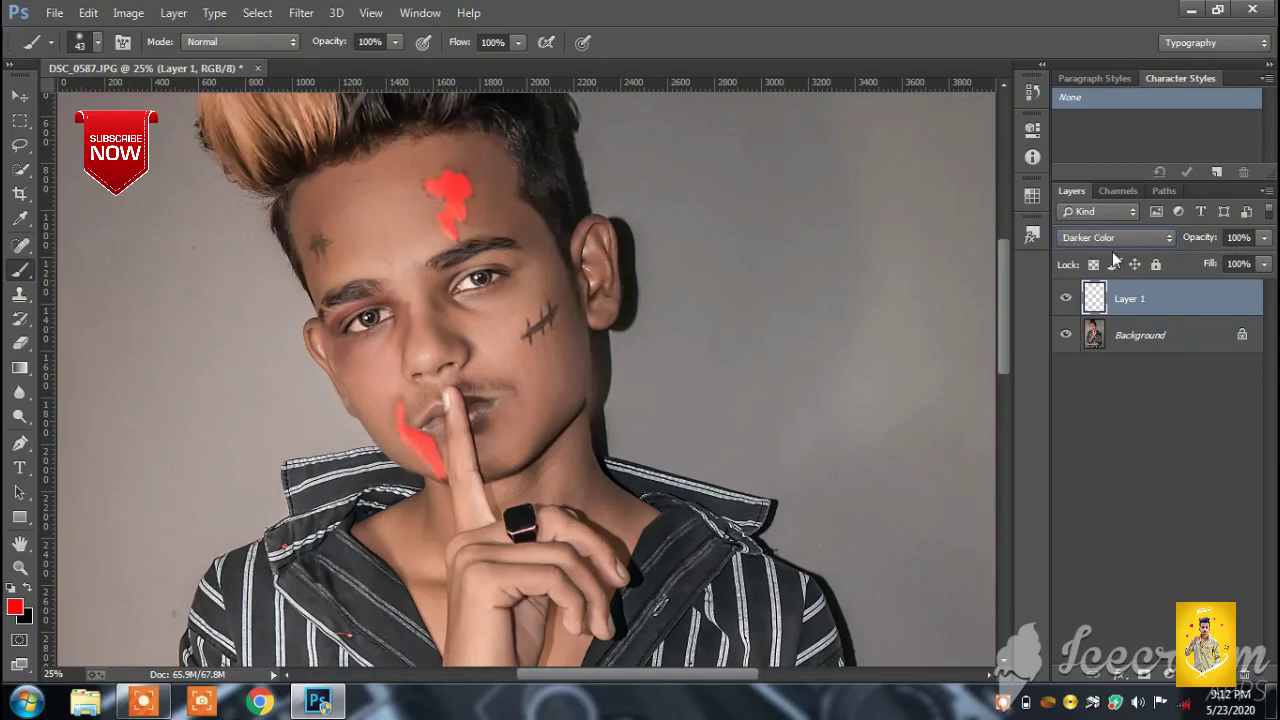
{"action": "key", "text": "Up"}
{"action": "key", "text": "Up"}
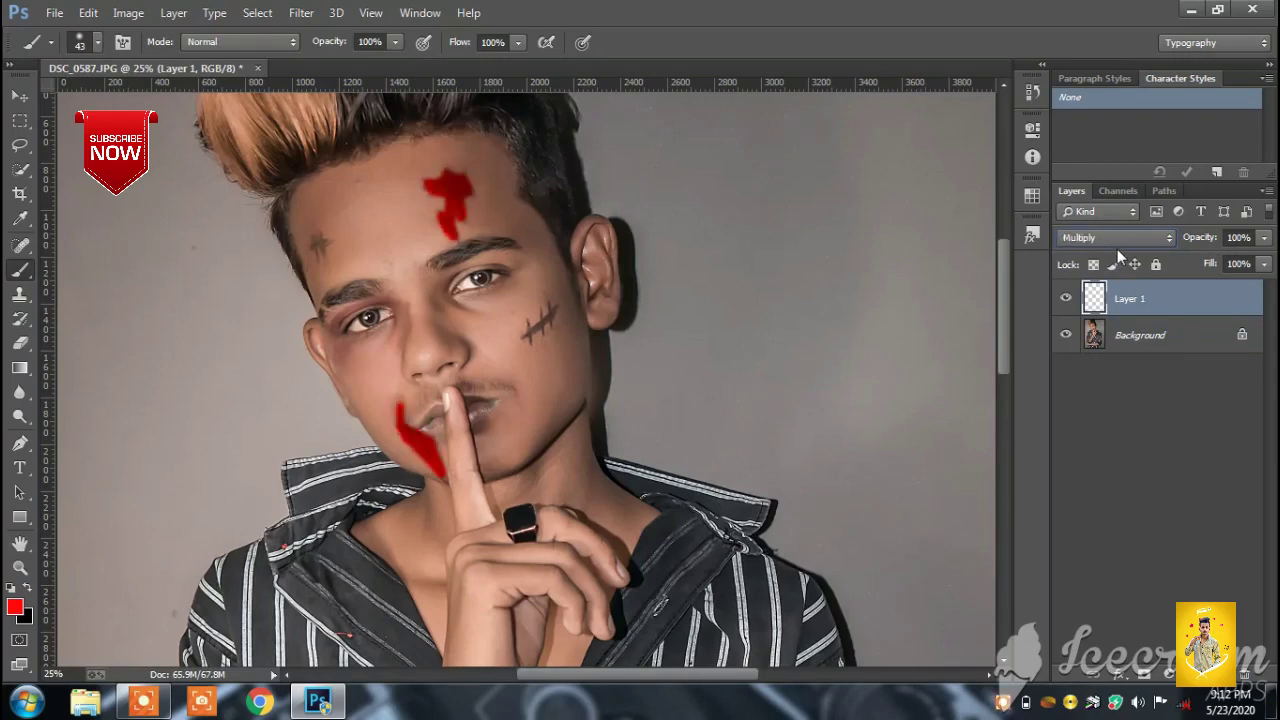
{"action": "key", "text": "Up"}
Step: Lower the paint layer's Fill to about 32% and view the whole photo
{"action": "left_click", "coordinate": [1265, 265]}
{"action": "left_click_drag", "start_coordinate": [1214, 284], "coordinate": [1190, 286]}
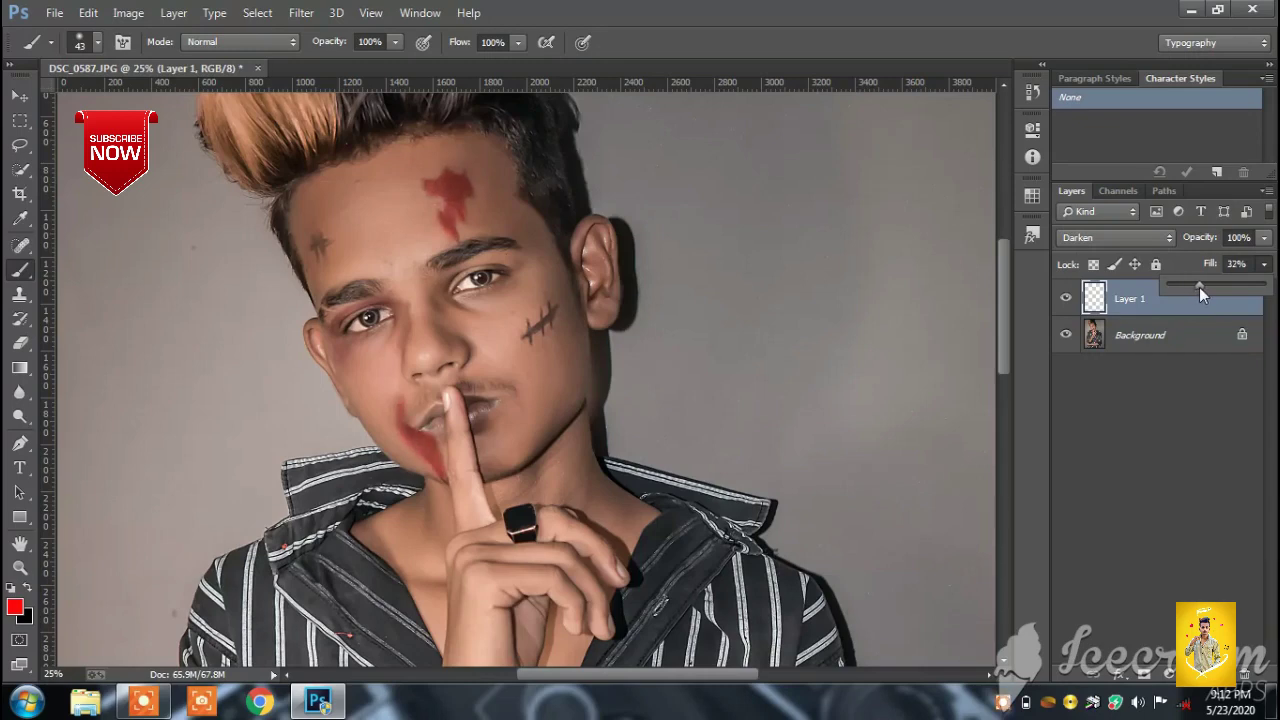
{"action": "key", "text": "ctrl+minus"}
{"action": "key", "text": "ctrl+minus"}
{"action": "key", "text": "ctrl+minus"}
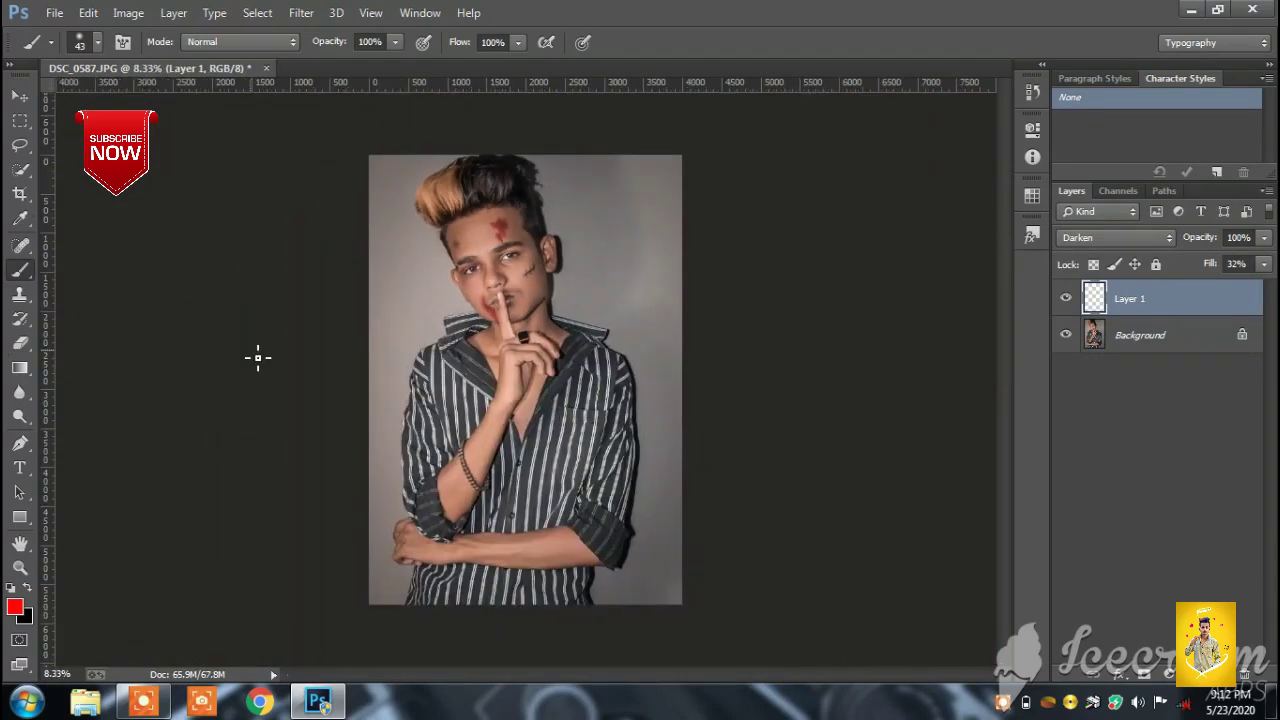
{"action": "left_click", "coordinate": [1262, 266]}
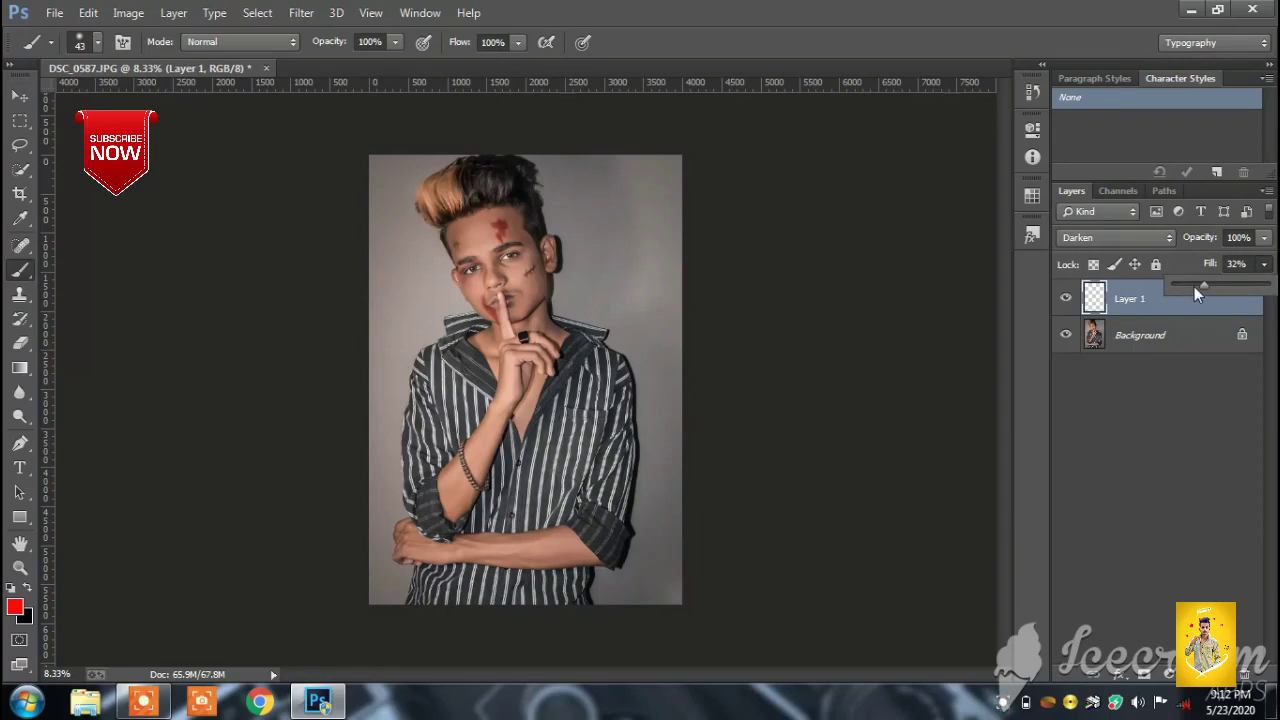
Step: Merge Layer 1 down into the Background and zoom in to check the blended face paint
{"action": "right_click", "coordinate": [1147, 300]}
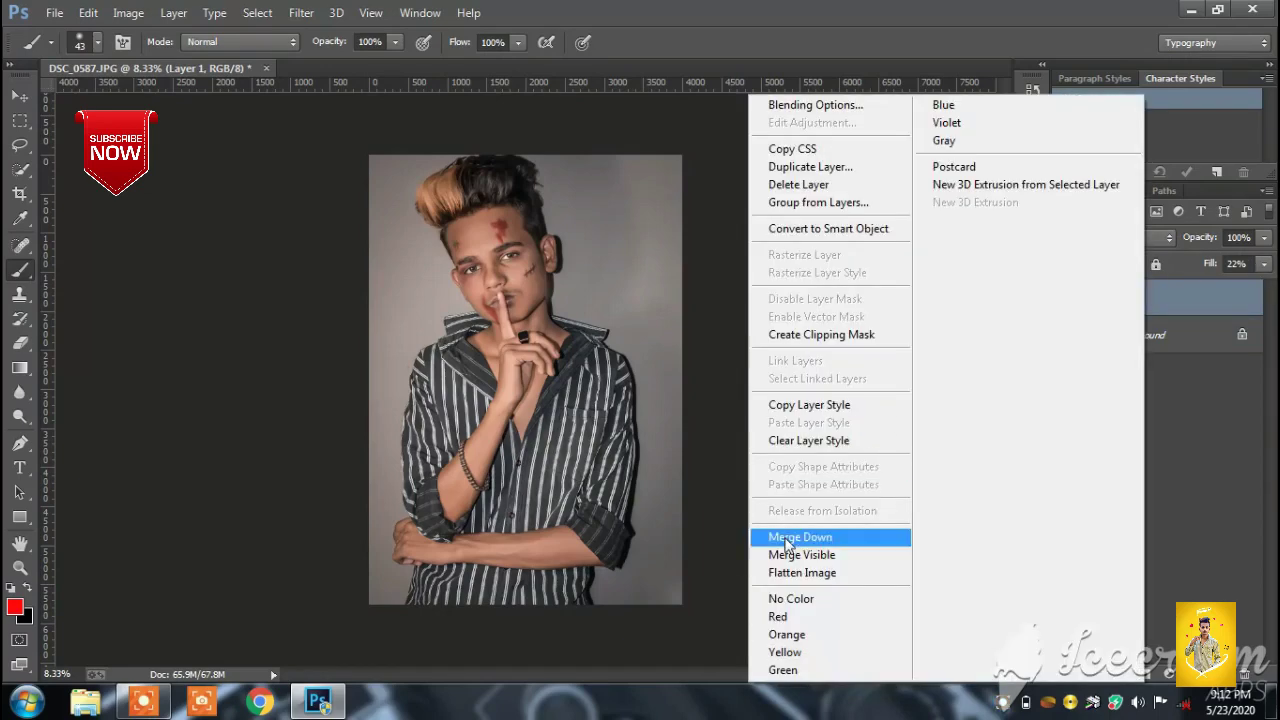
{"action": "left_click", "coordinate": [787, 543]}
{"action": "key", "text": "ctrl+minus"}
{"action": "key", "text": "ctrl+minus"}
{"action": "key", "text": "ctrl+plus"}
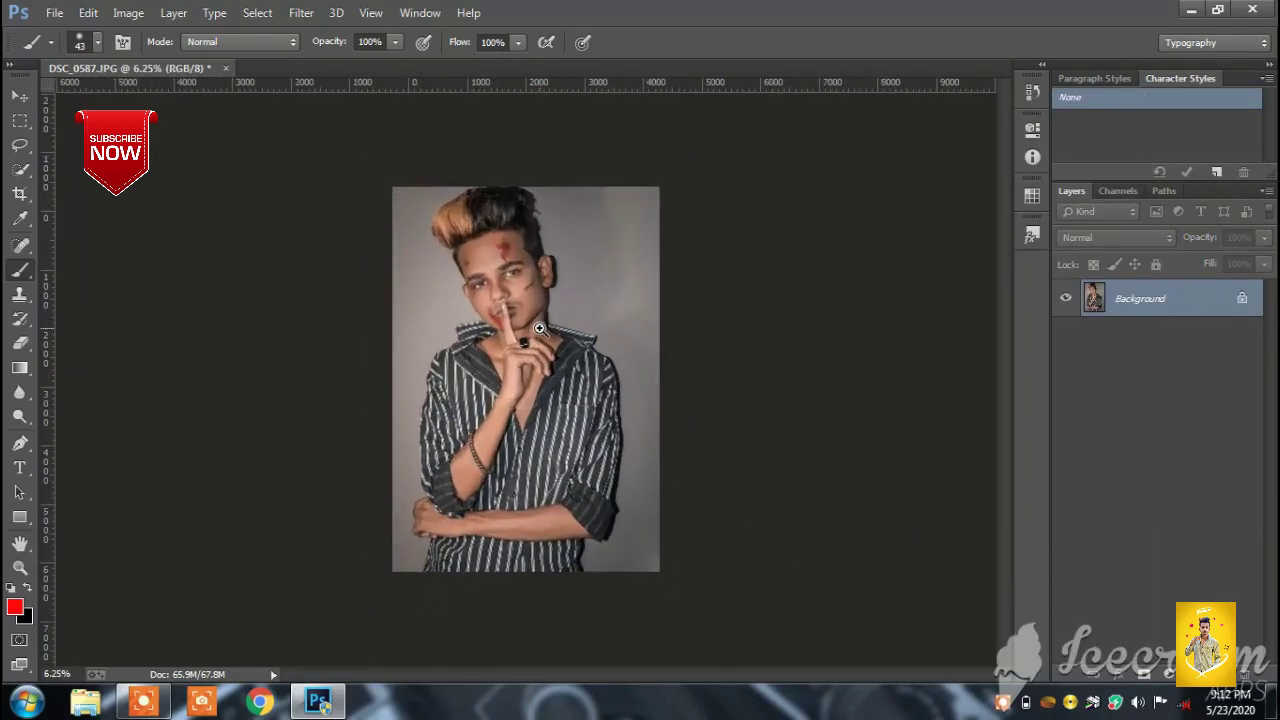
{"action": "key", "text": "ctrl+plus"}
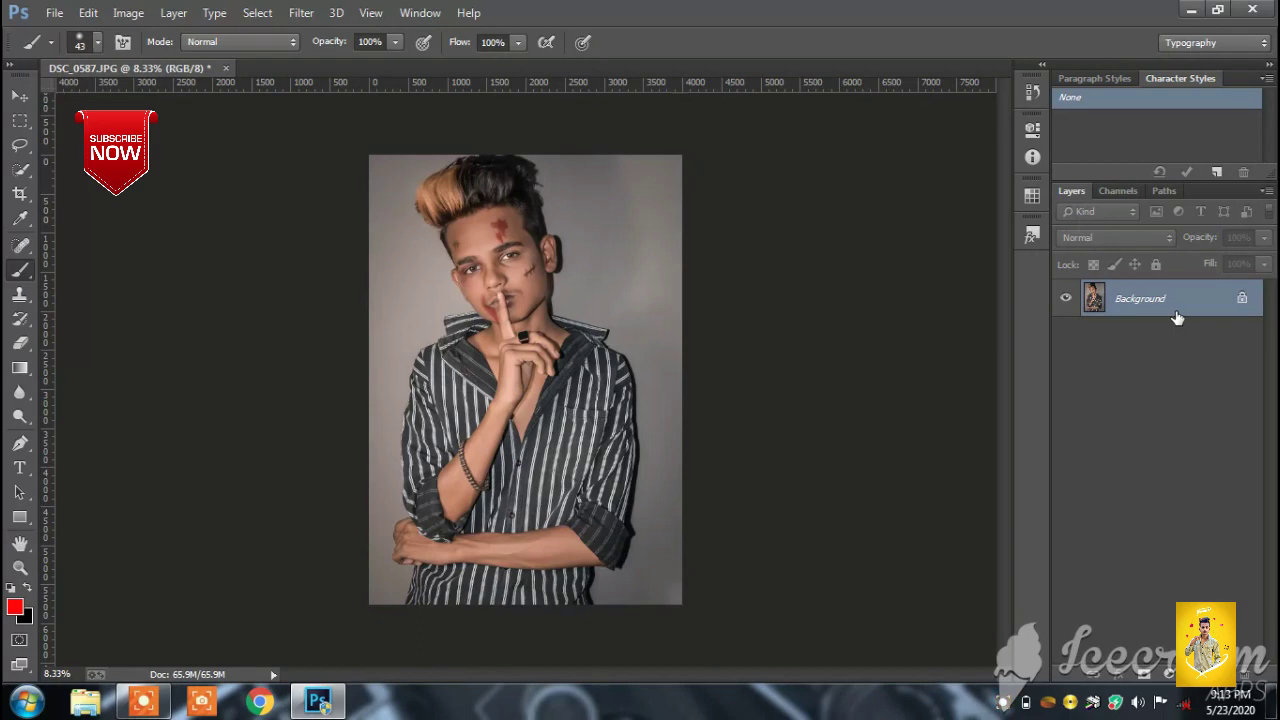
{"action": "key", "text": "ctrl+plus"}
{"action": "key", "text": "ctrl+minus"}
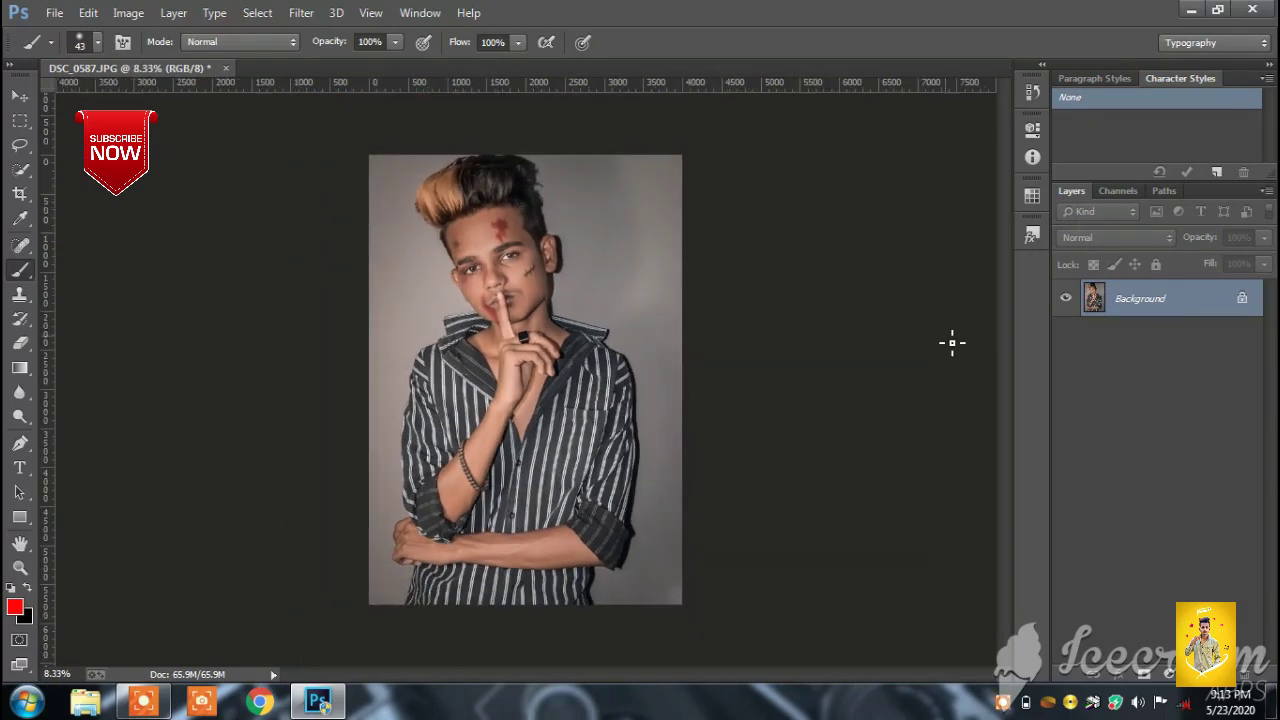